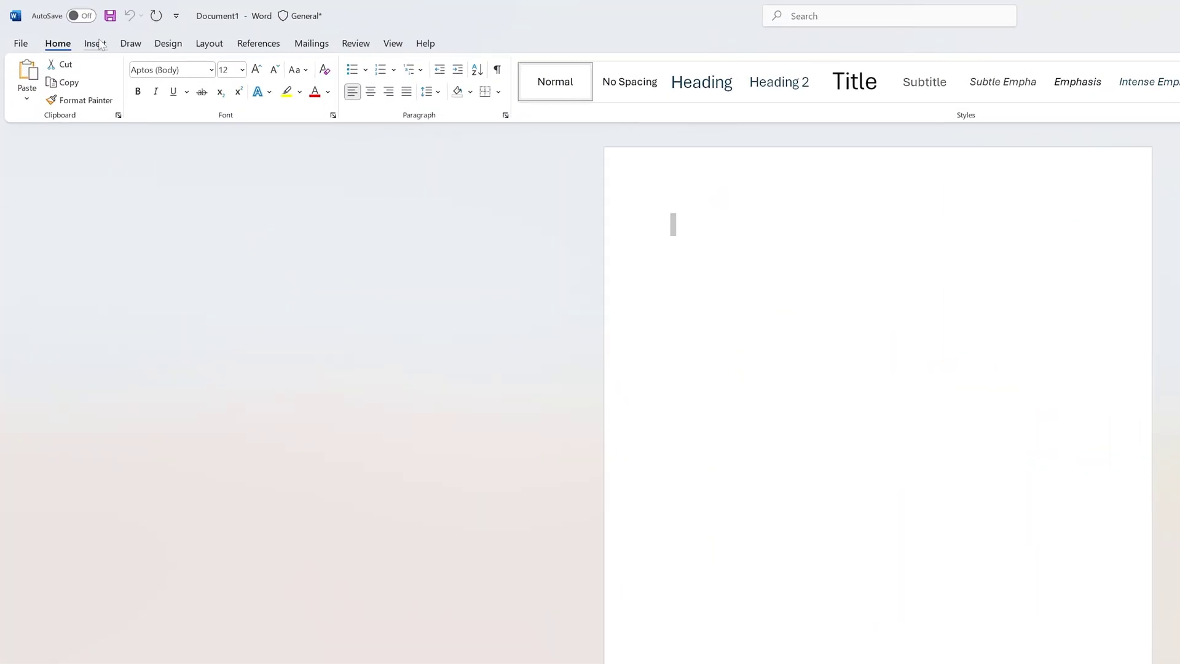
pyautogui.click(65, 29)
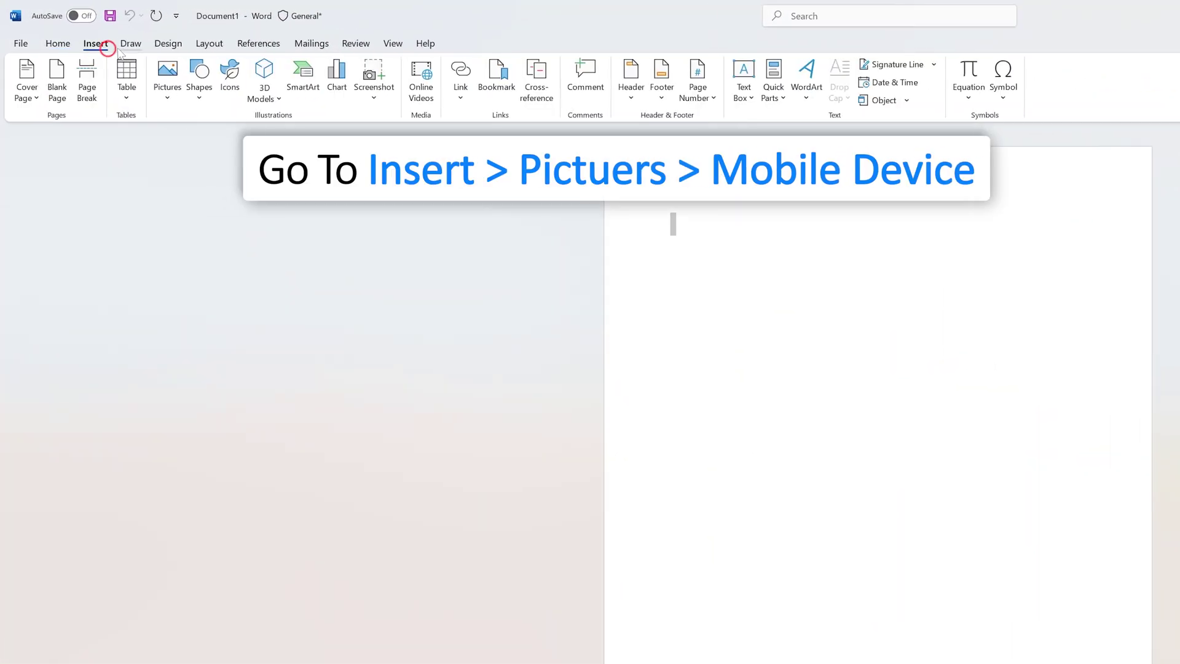
pyautogui.click(174, 102)
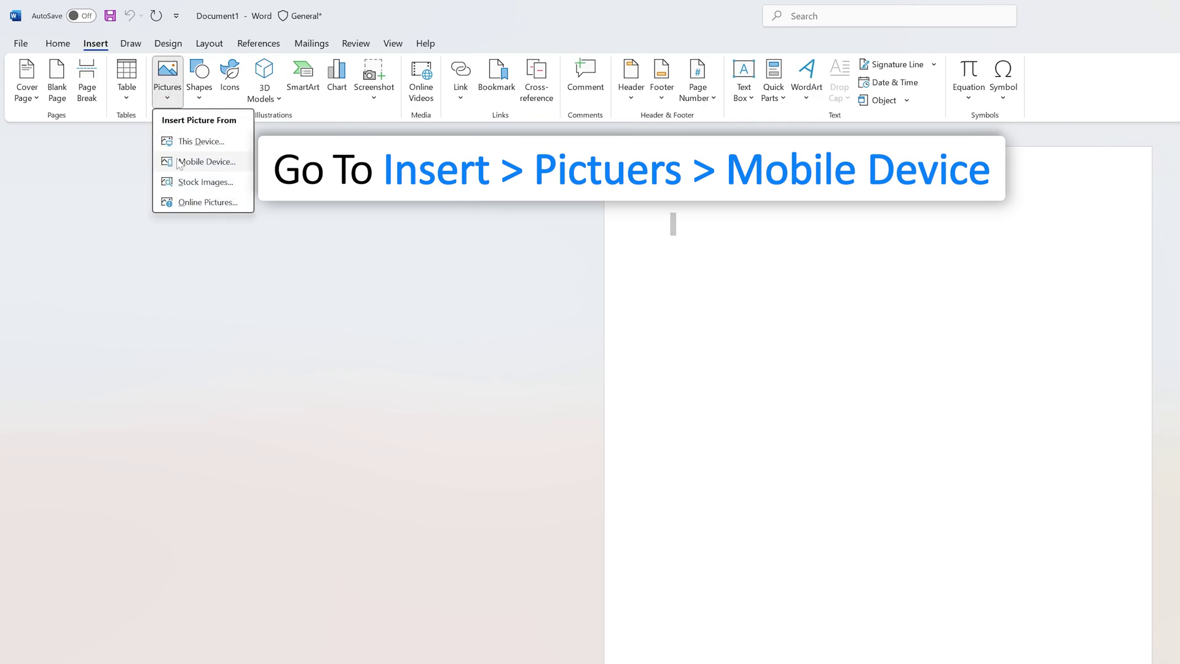
pyautogui.click(180, 163)
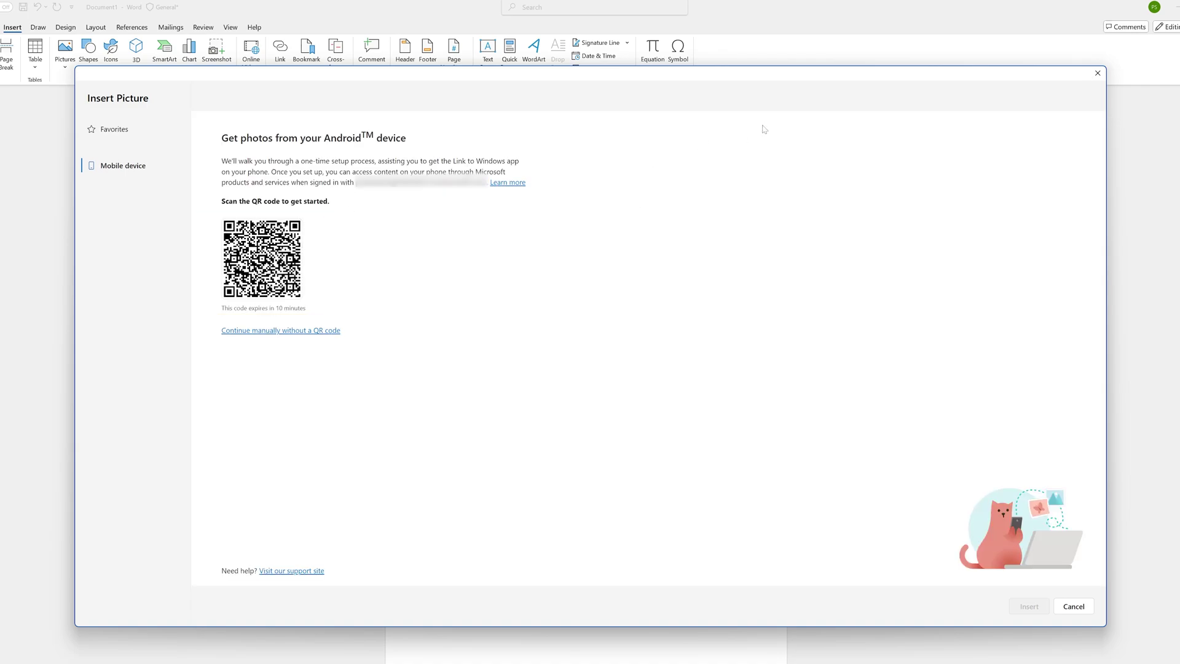
pyautogui.click(1098, 74)
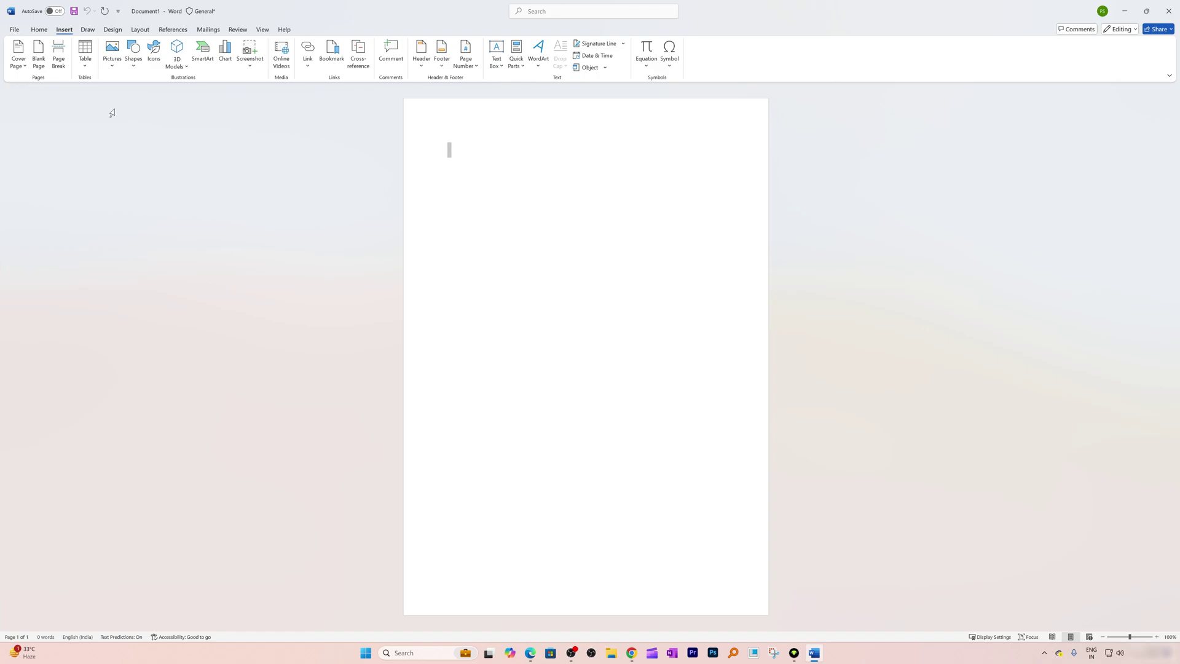
# In Save As, set the file type to OpenDocument Text (*.odt).
pyautogui.click(14, 30)
pyautogui.click(36, 248)
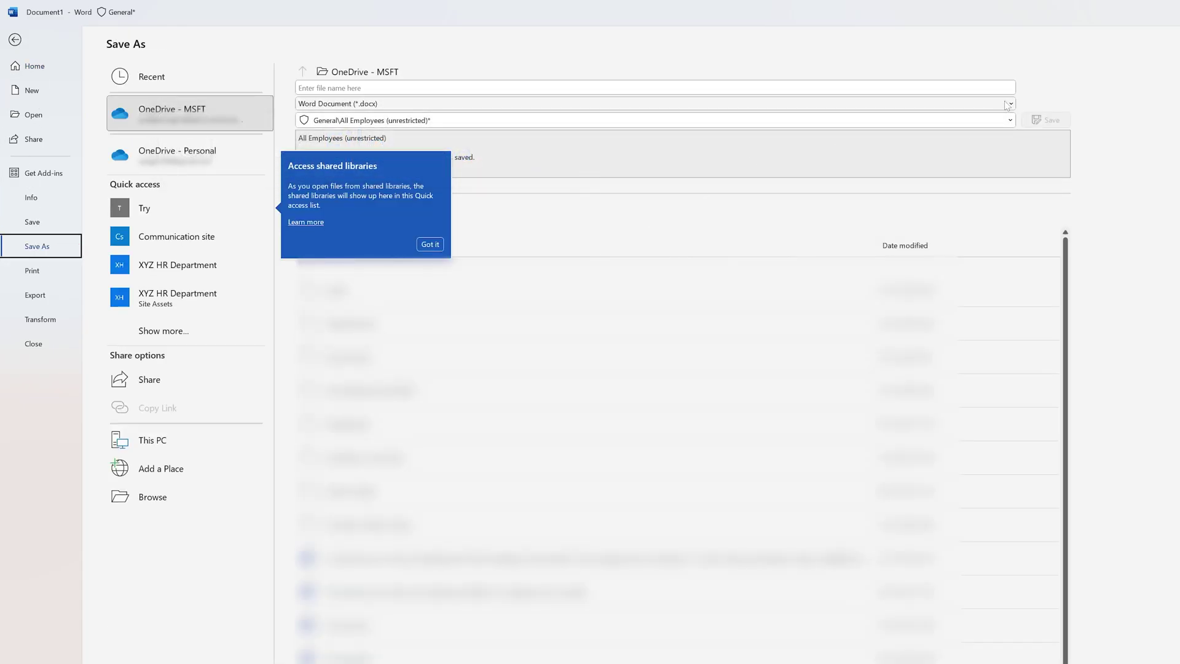
pyautogui.click(1008, 104)
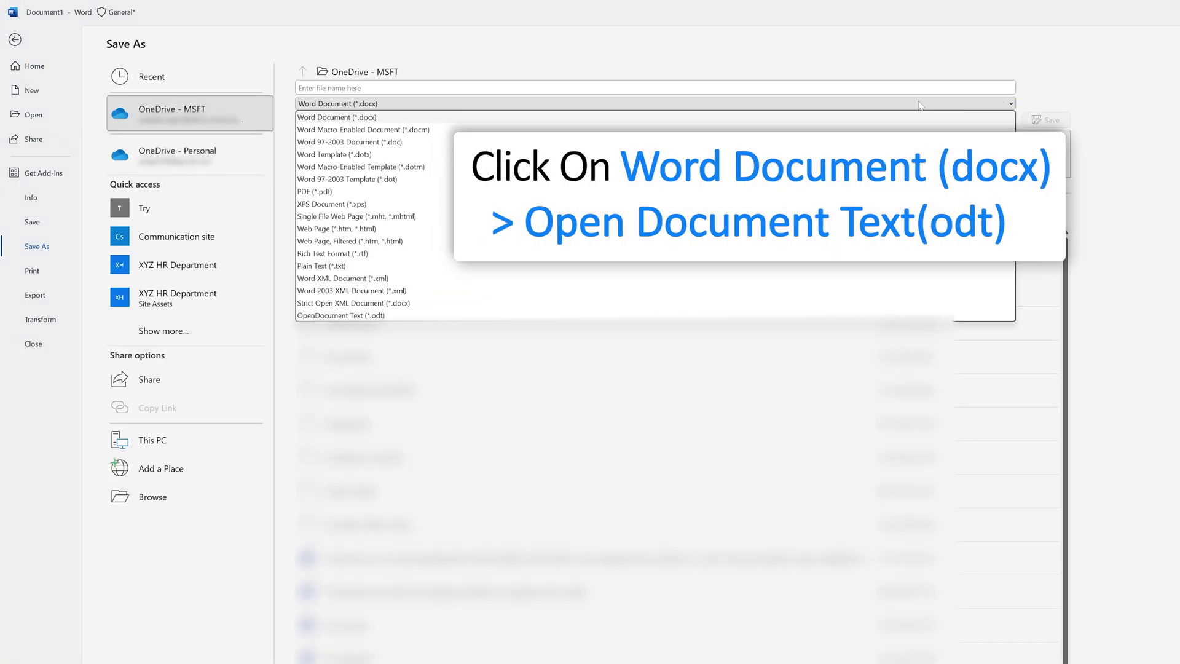
pyautogui.click(390, 316)
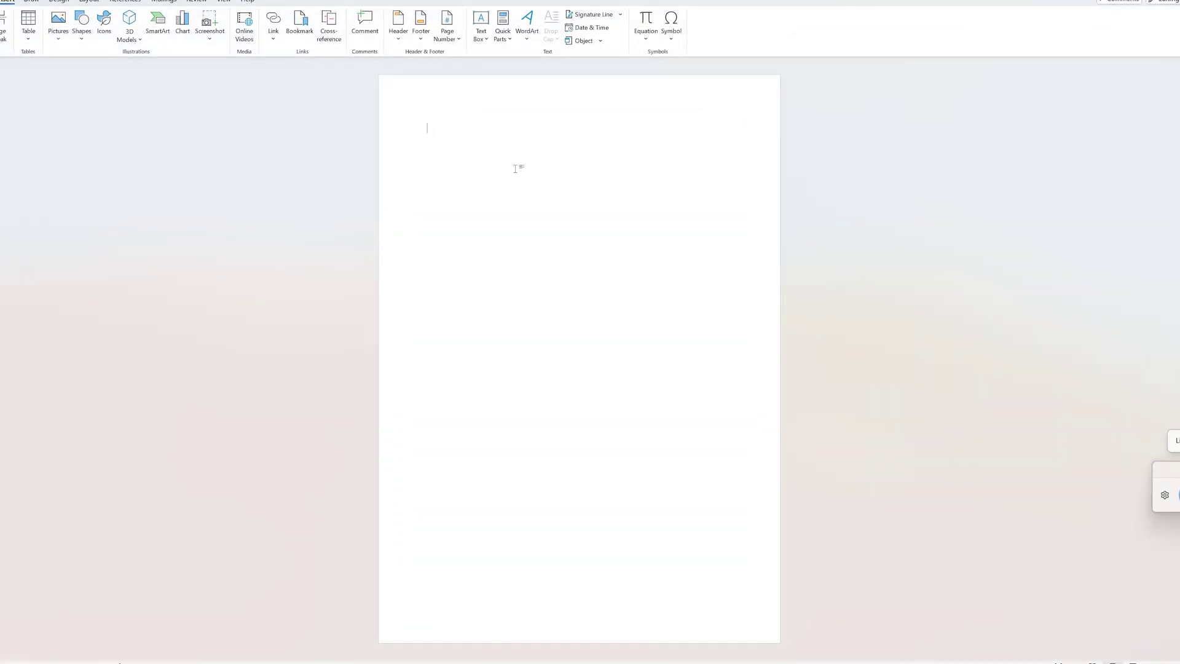
# Type 'Youtube', post a 'Hi' comment on 'platform to share content and videos', and like it.
pyautogui.write('Youtube')
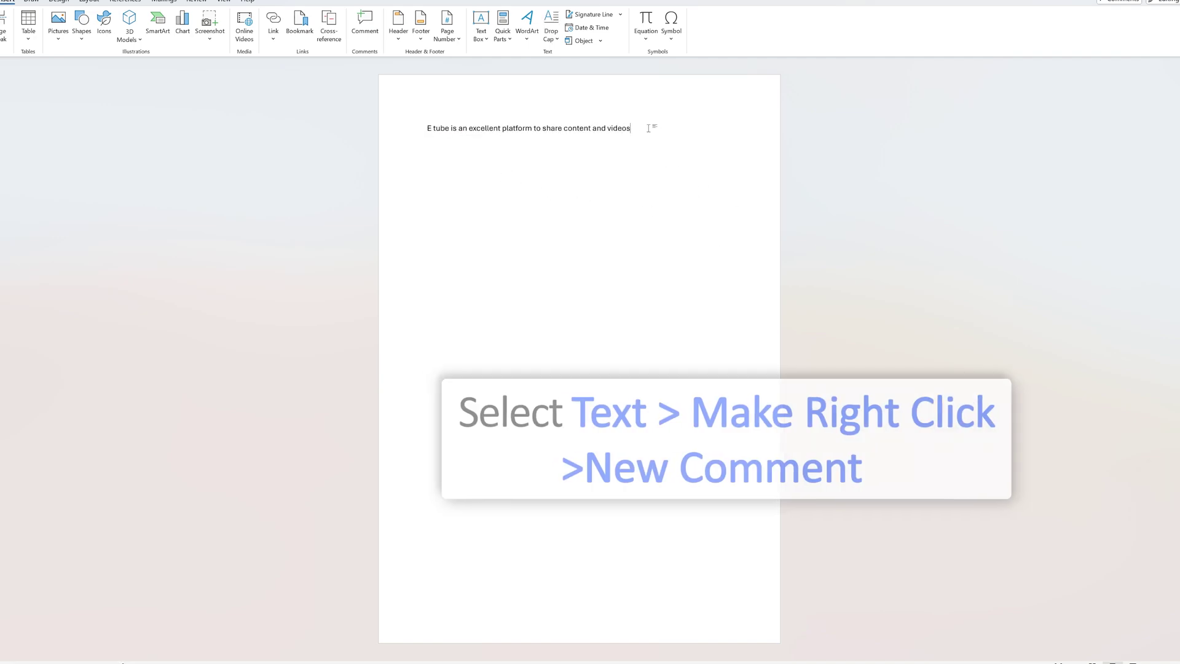
pyautogui.moveTo(650, 127); pyautogui.dragTo(523, 123)
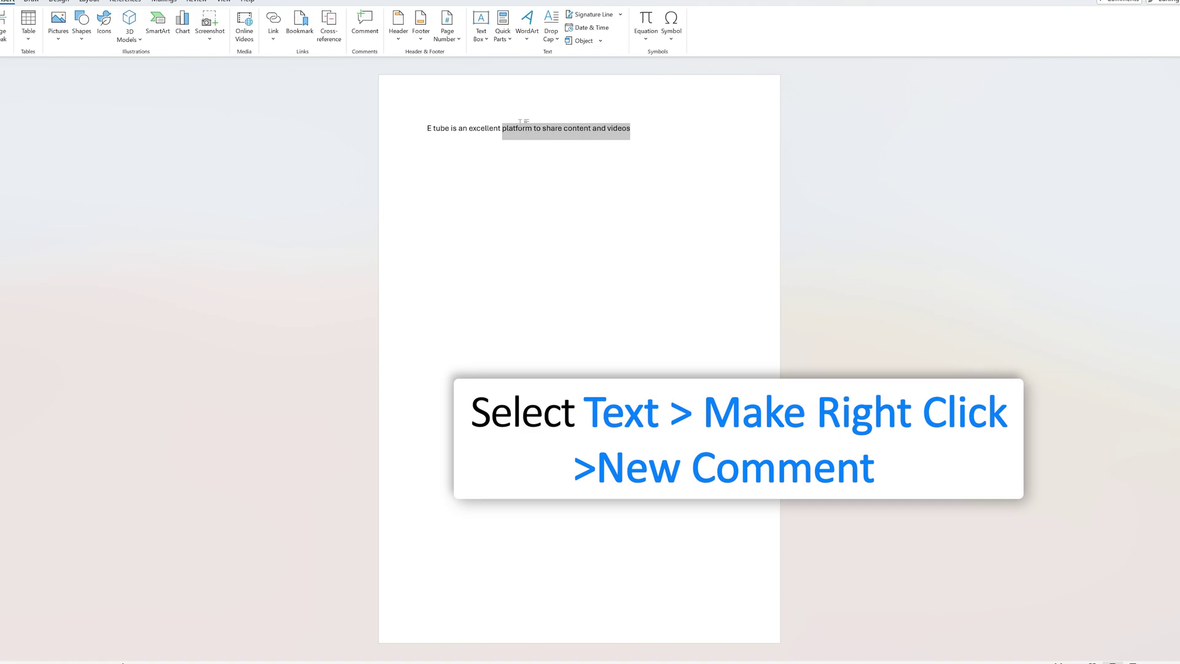
pyautogui.click(604, 127)
pyautogui.click(669, 350)
pyautogui.write('Hi')
pyautogui.press('Return')
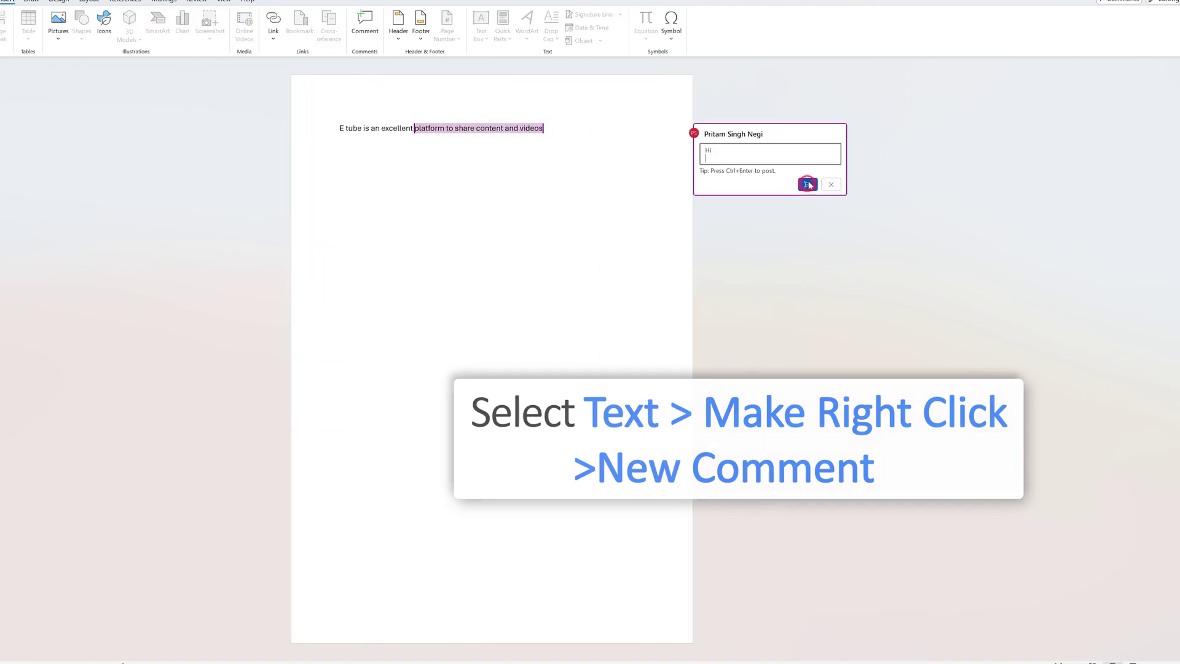
pyautogui.click(807, 184)
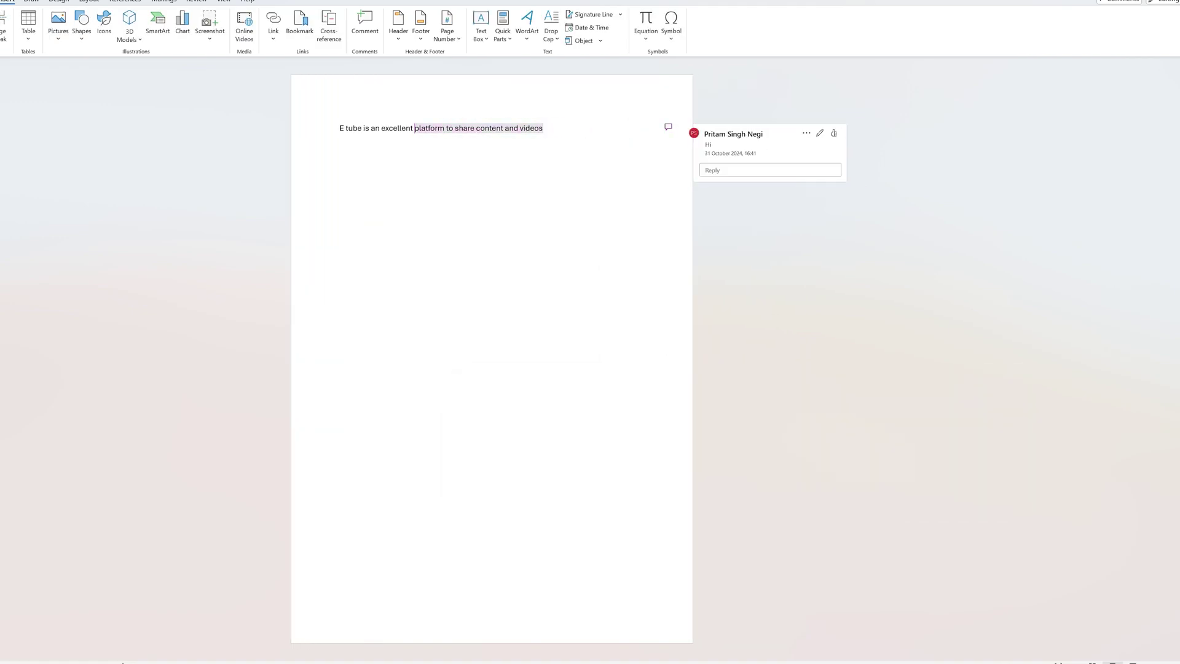
pyautogui.click(835, 134)
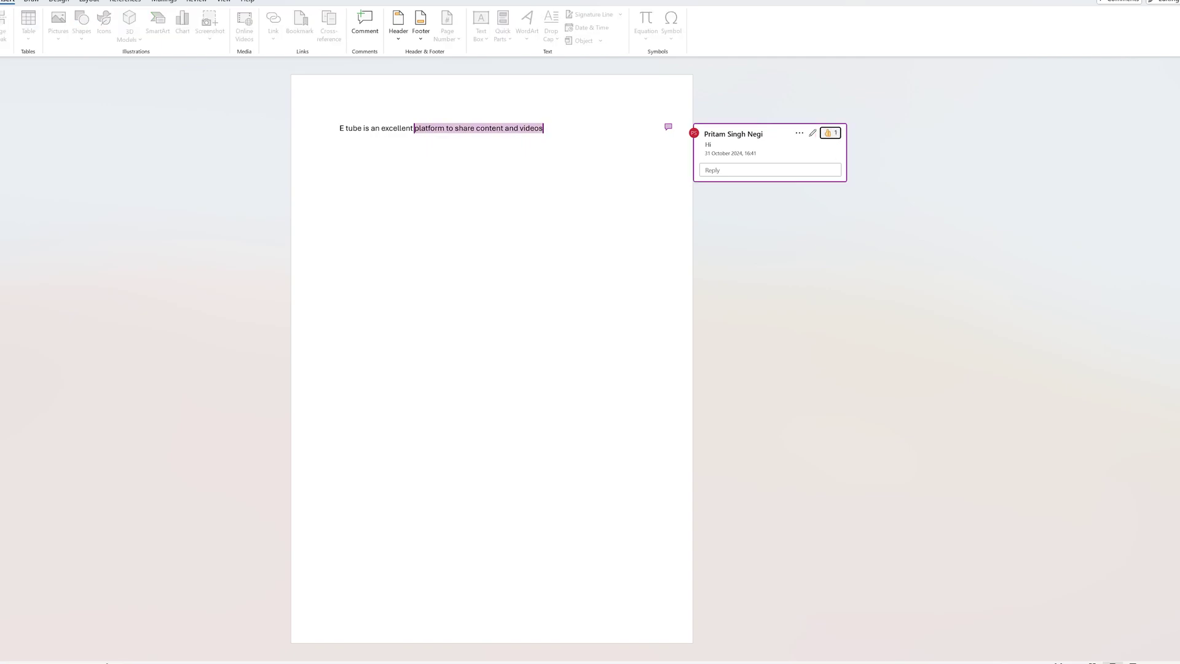
pyautogui.moveTo(828, 134)
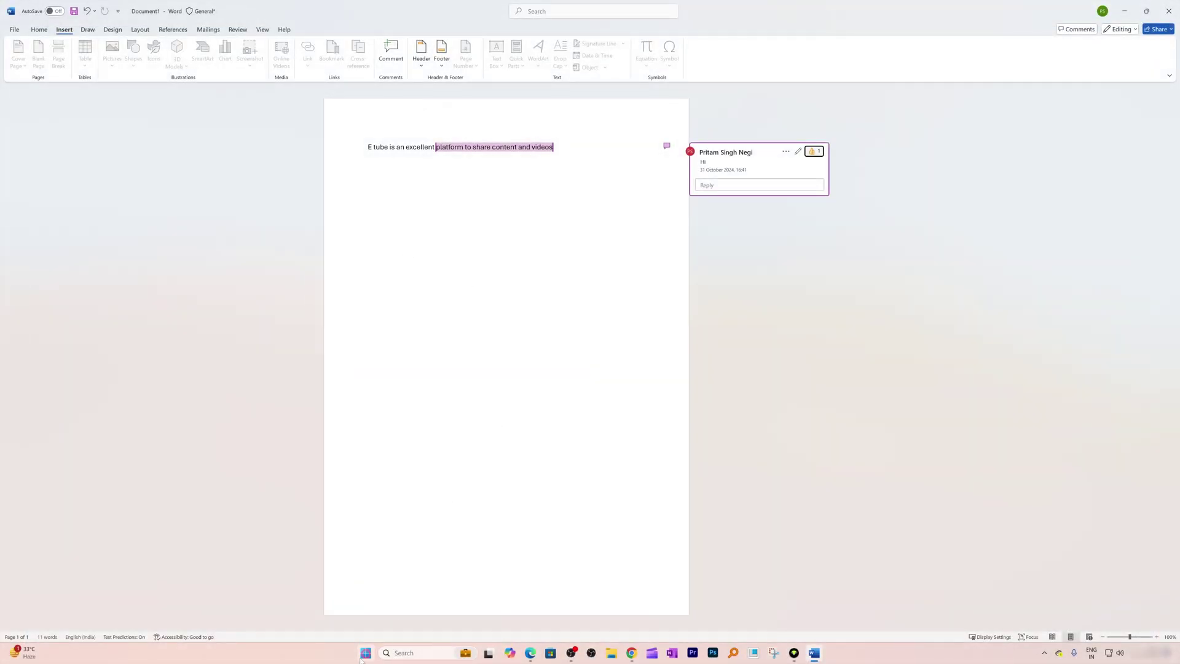
# Launch Excel and open the chart_data (4) workbook.
pyautogui.click(364, 654)
pyautogui.write('ex')
pyautogui.click(495, 400)
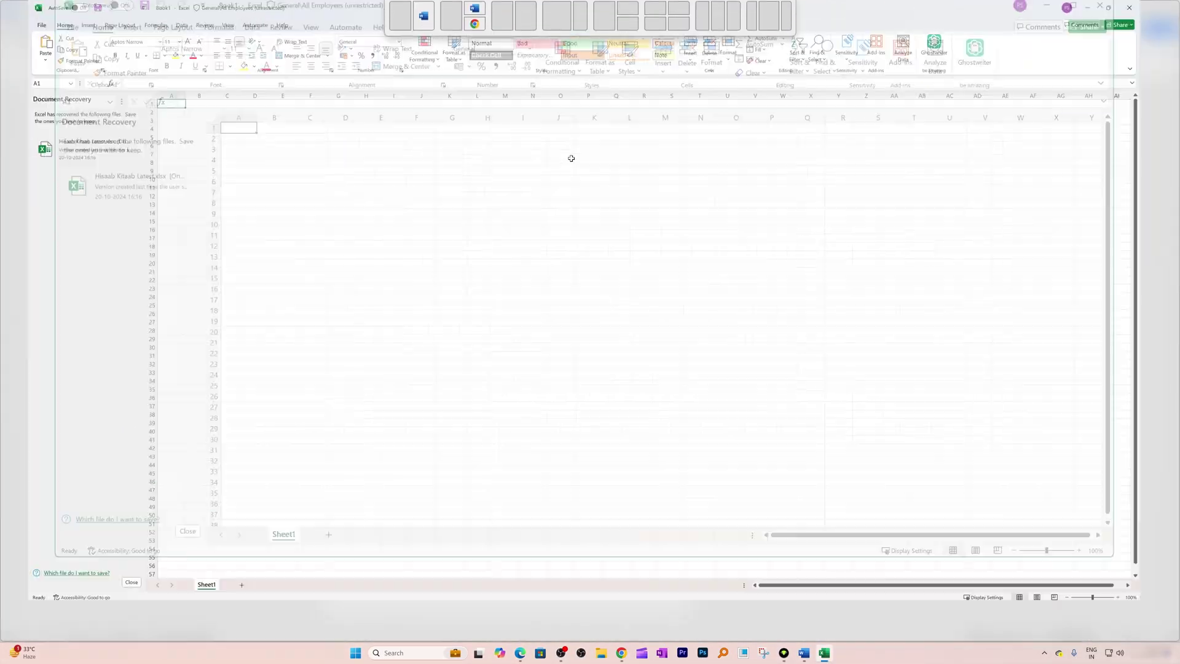
pyautogui.click(14, 29)
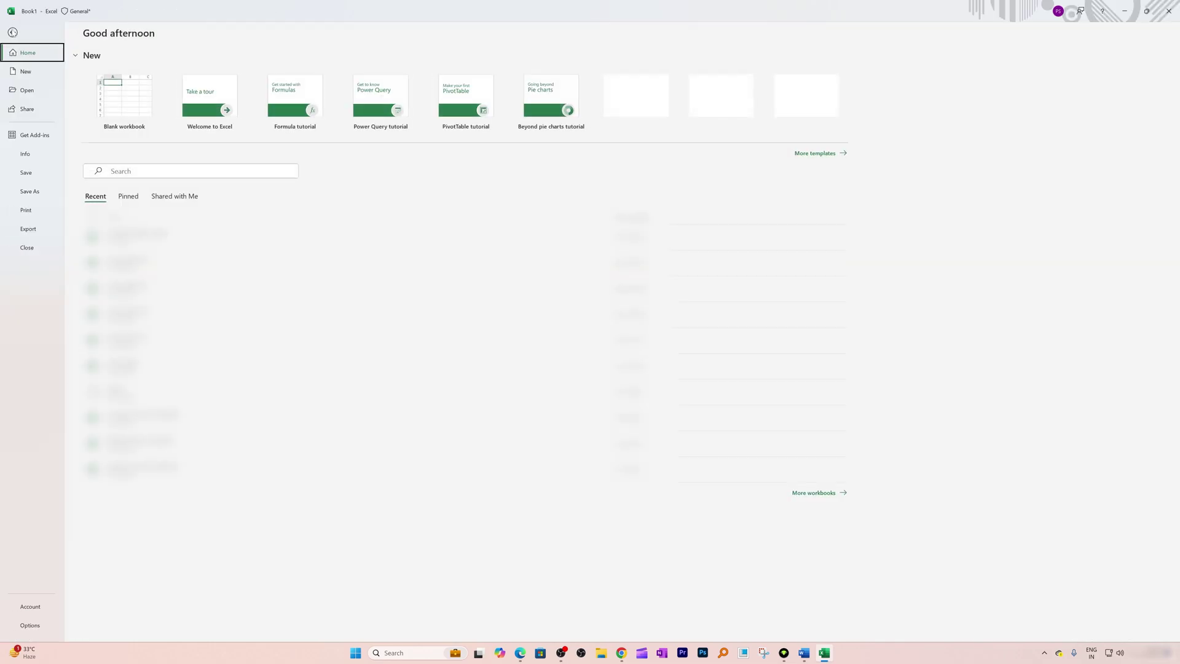
pyautogui.click(166, 263)
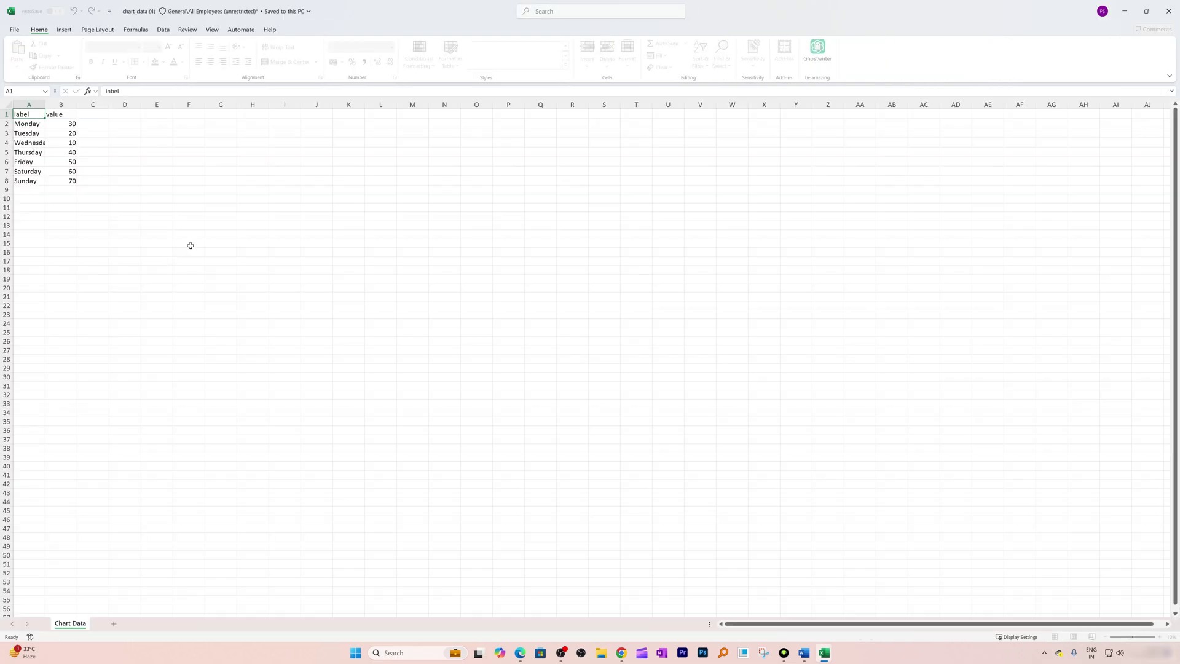
# Adjust column A's width and convert A1:B8 into a table with Ctrl+T.
pyautogui.moveTo(48, 110); pyautogui.dragTo(102, 111)
pyautogui.click(118, 236)
pyautogui.click(308, 234)
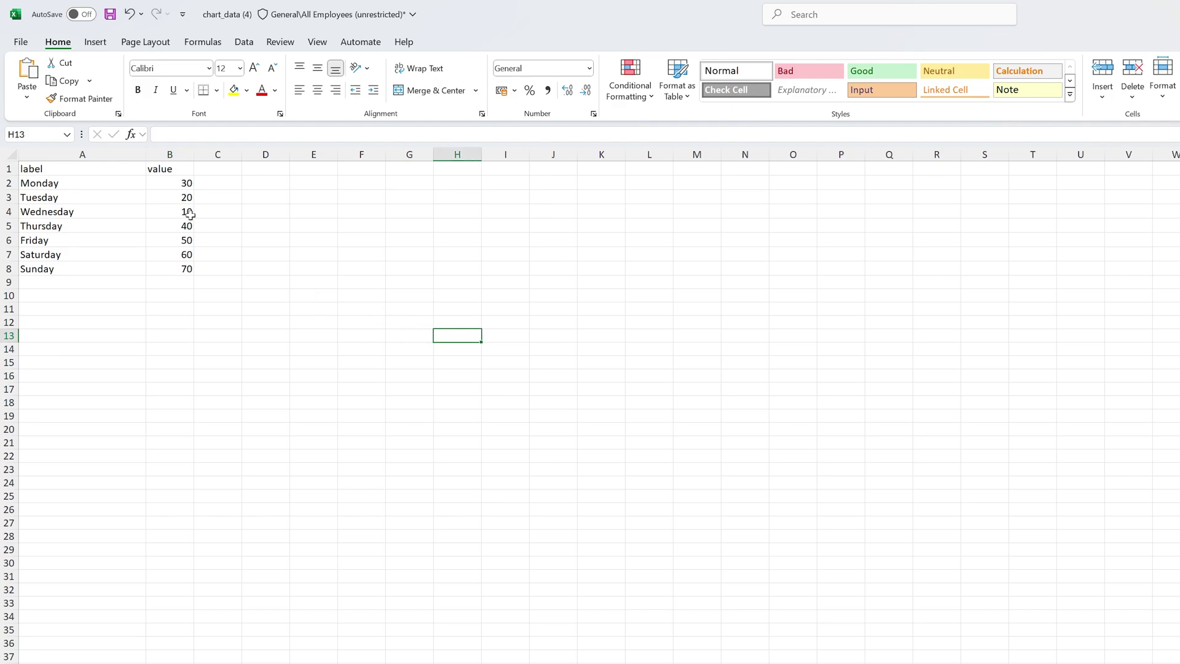
pyautogui.moveTo(146, 154); pyautogui.dragTo(117, 155)
pyautogui.moveTo(158, 268); pyautogui.dragTo(39, 166)
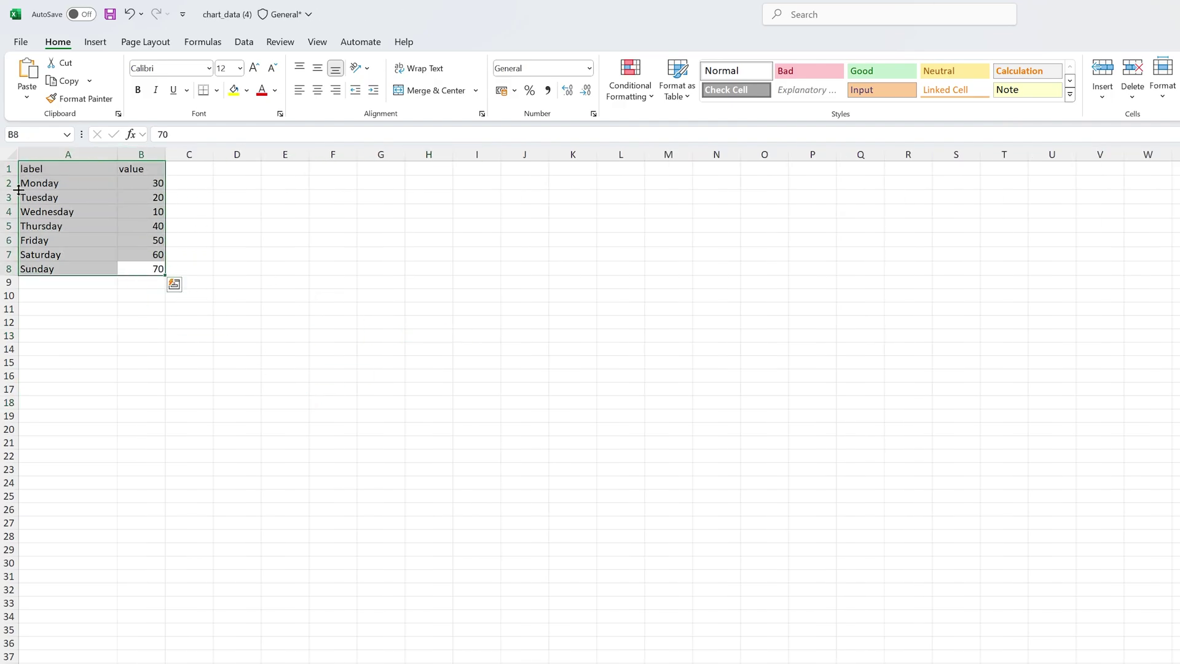
pyautogui.hotkey('ctrl', 't')
pyautogui.click(225, 272)
# Insert a clustered column chart of the table data A1:B8.
pyautogui.click(295, 428)
pyautogui.moveTo(157, 269); pyautogui.dragTo(39, 167)
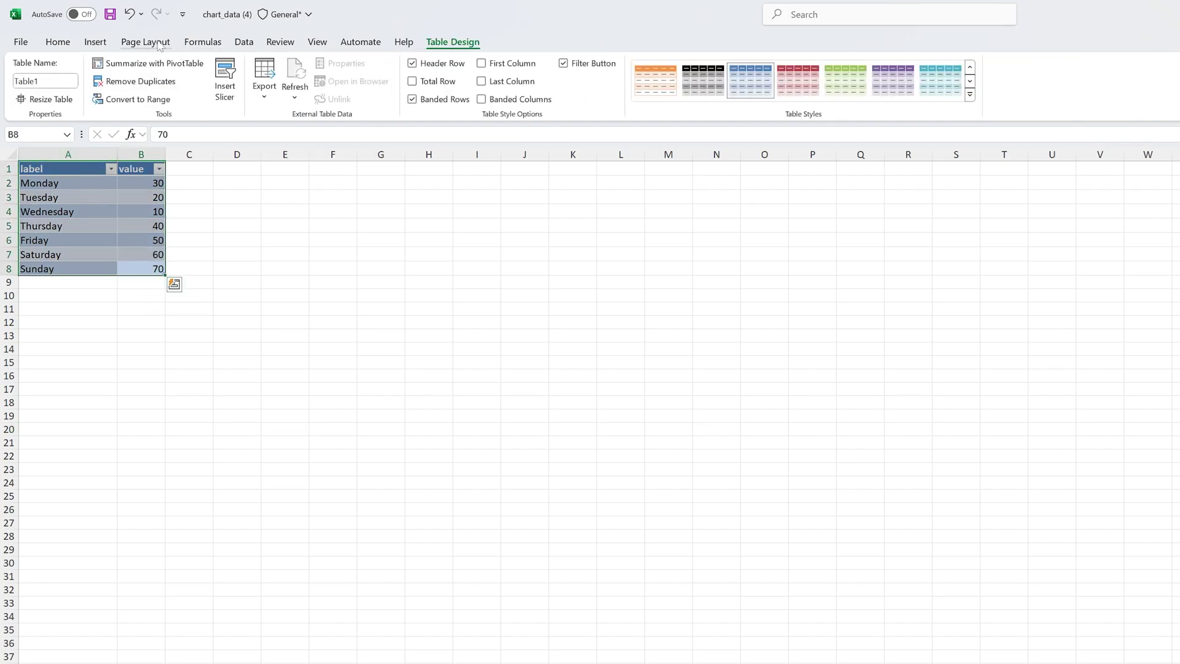
pyautogui.click(95, 42)
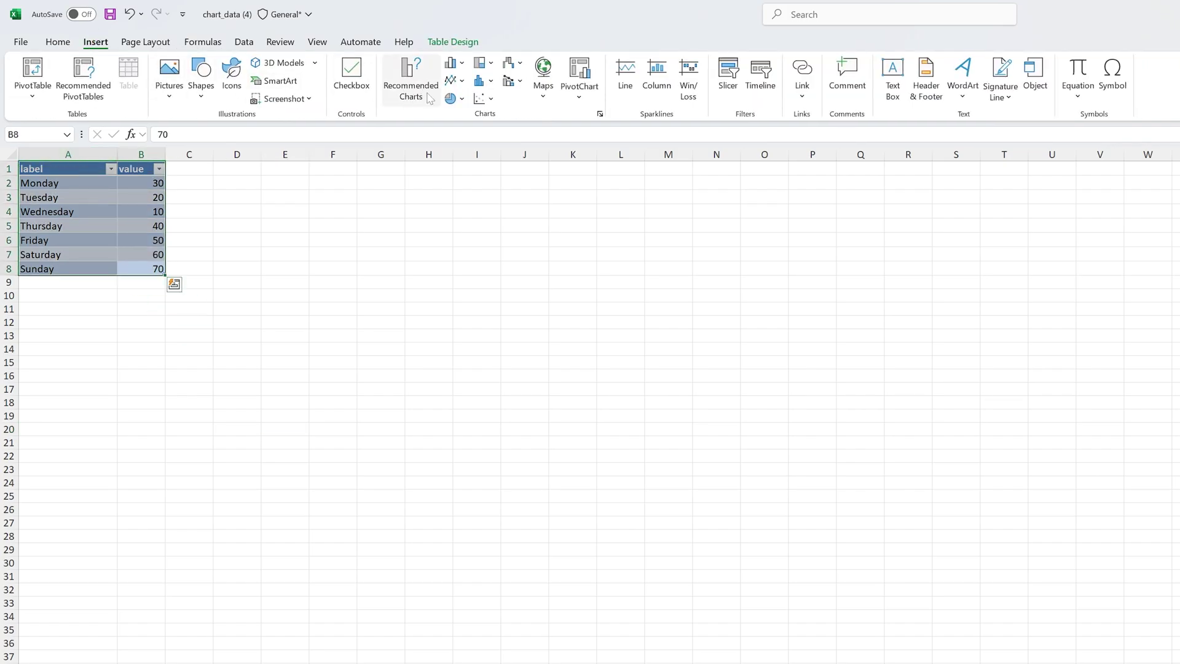
pyautogui.click(455, 63)
pyautogui.click(461, 113)
pyautogui.click(276, 375)
pyautogui.click(159, 279)
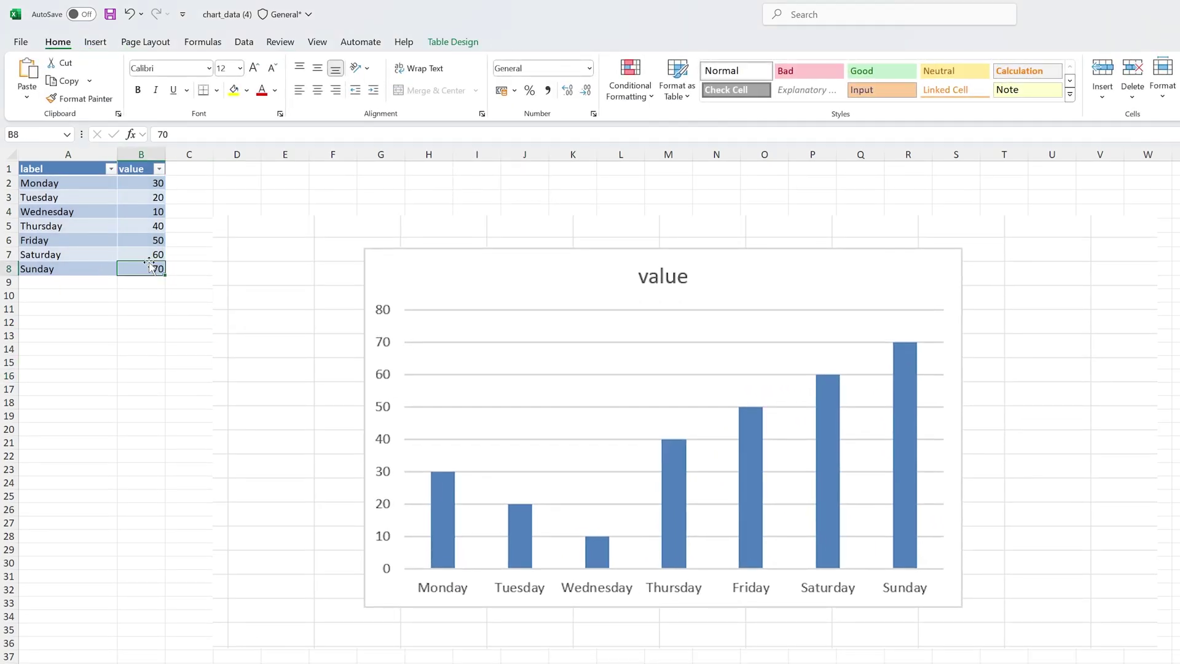
# Add a new row 9 with 'Thruday' and value 50.
pyautogui.moveTo(92, 271); pyautogui.dragTo(92, 283)
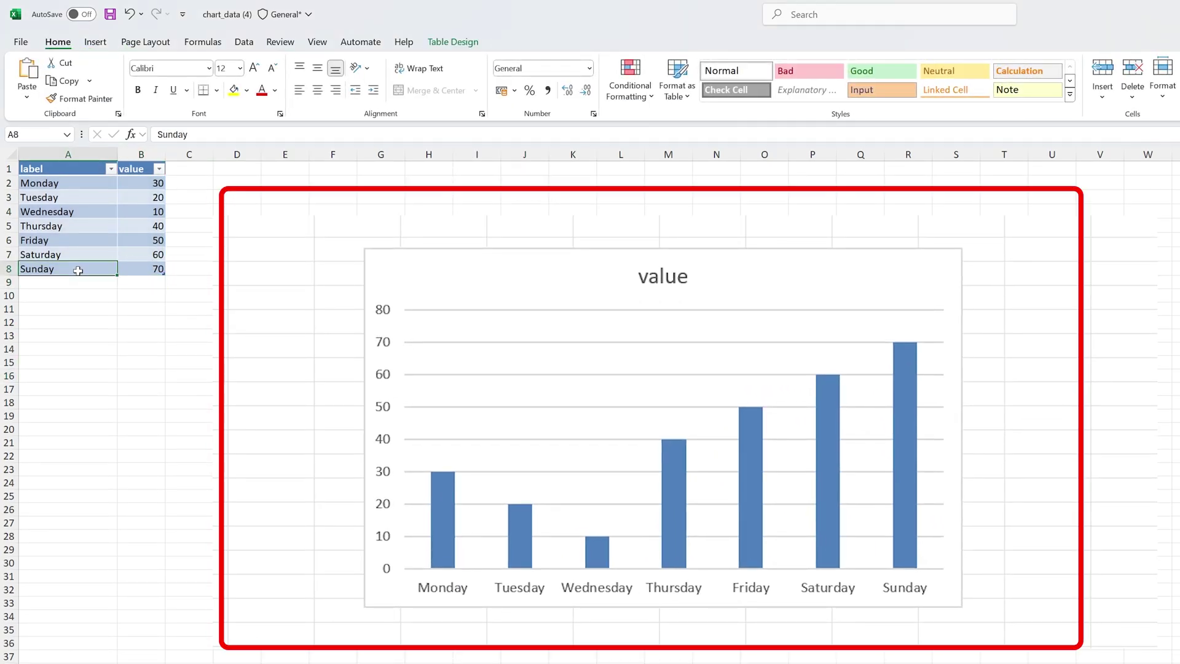
pyautogui.write('Thruday')
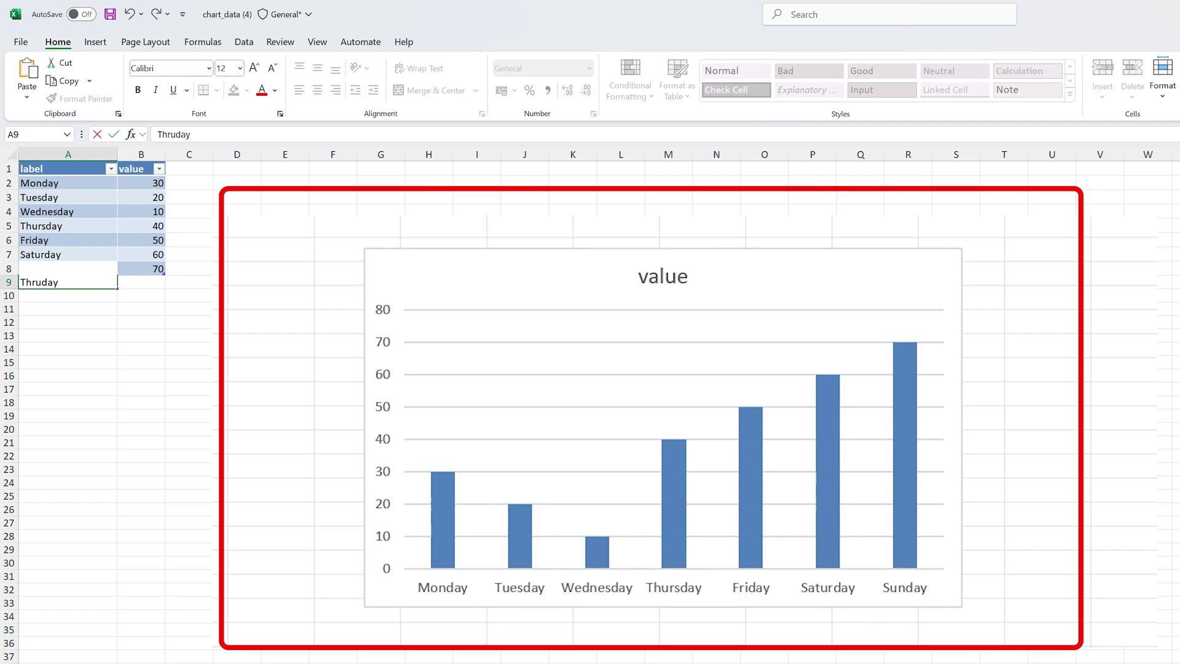
pyautogui.press('Tab')
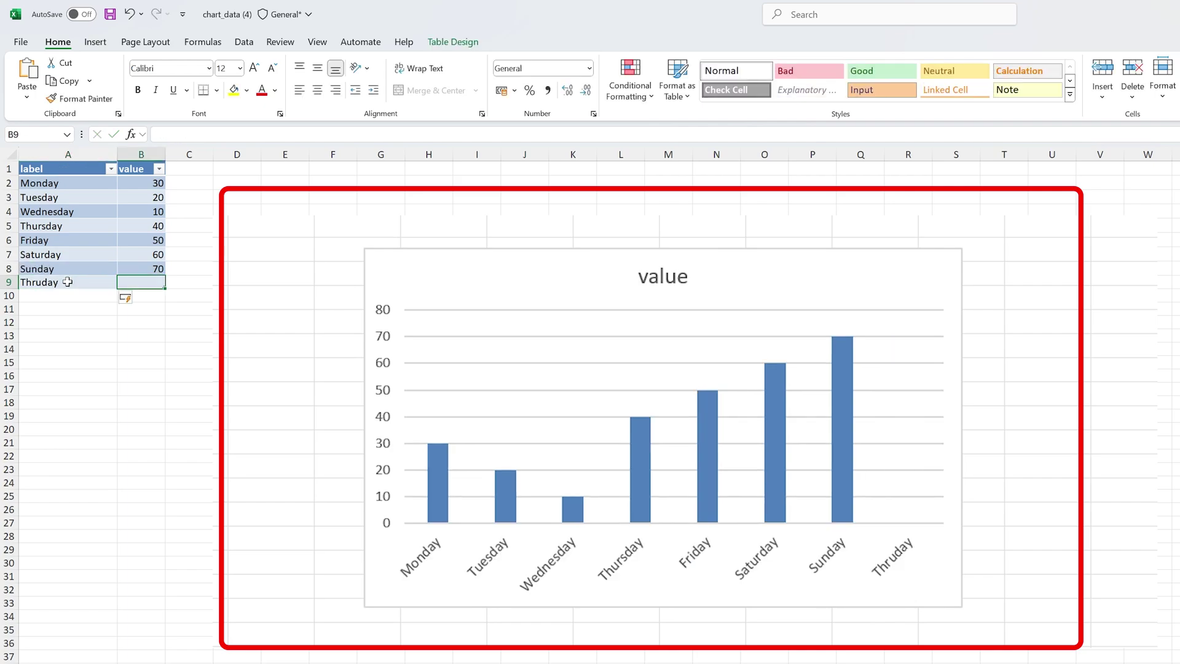
pyautogui.write('50')
pyautogui.press('Return')
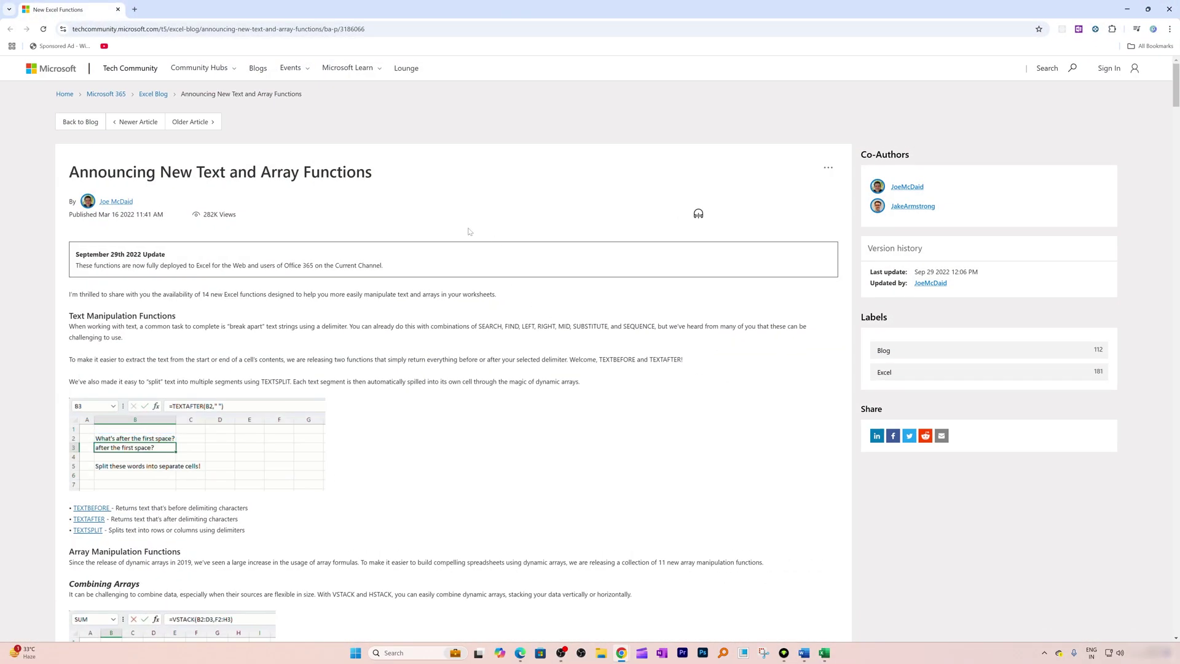
# Scroll down through the New Excel Functions blog post and back up.
pyautogui.scroll(-5, 469, 232)
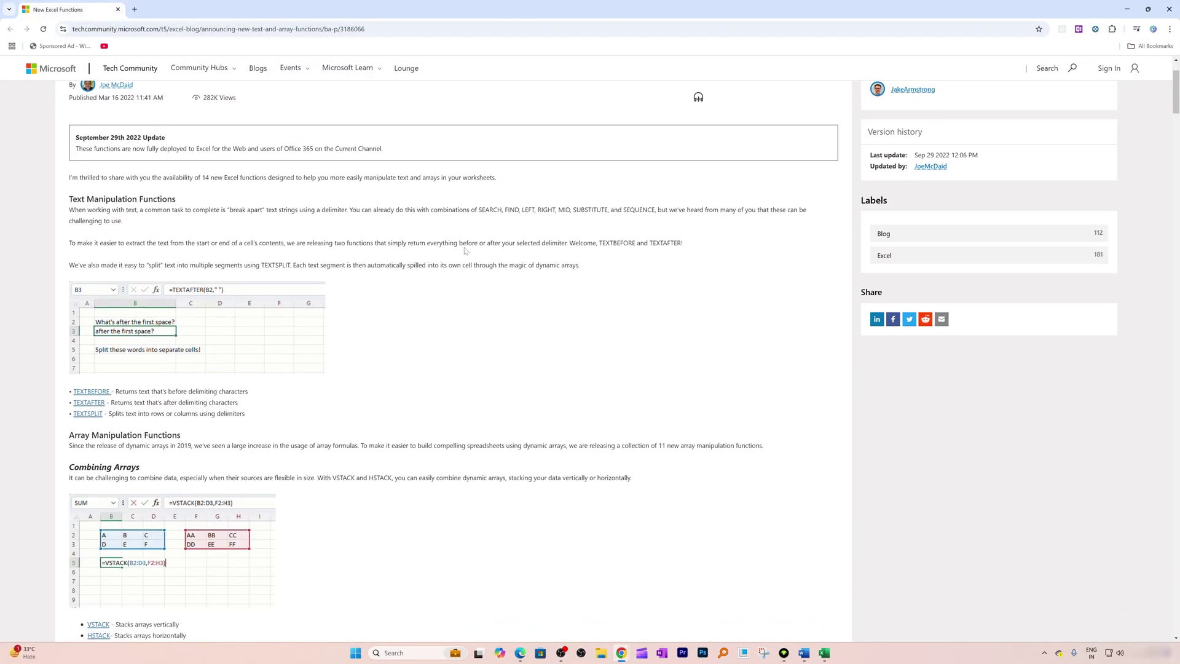
pyautogui.scroll(-9, 465, 252)
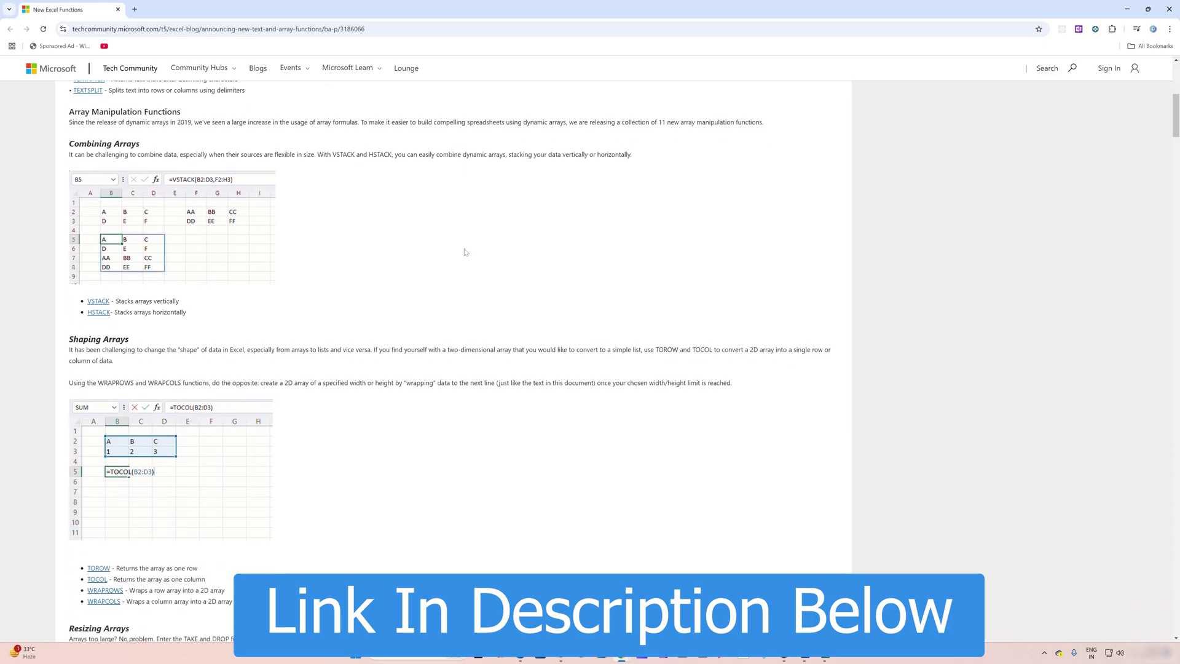
pyautogui.scroll(-9, 375, 283)
pyautogui.scroll(7, 367, 297)
pyautogui.scroll(15, 368, 296)
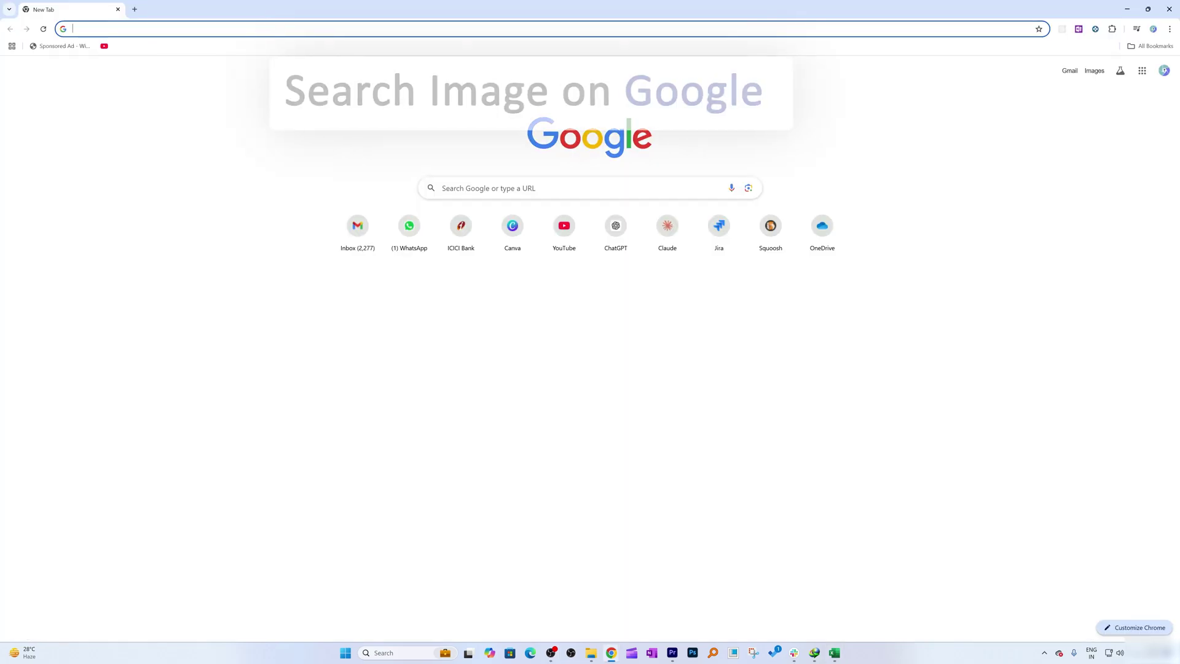
# Search Google Images for 'earth' and copy the previewed Earth image's address.
pyautogui.write('earth')
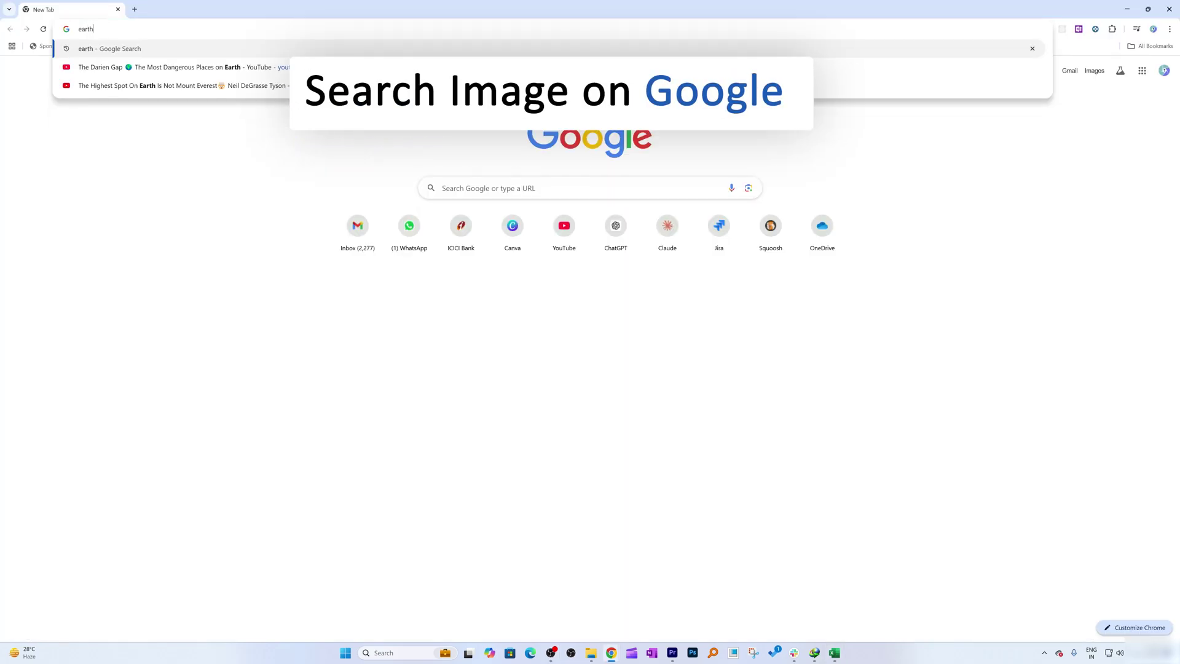
pyautogui.press('Return')
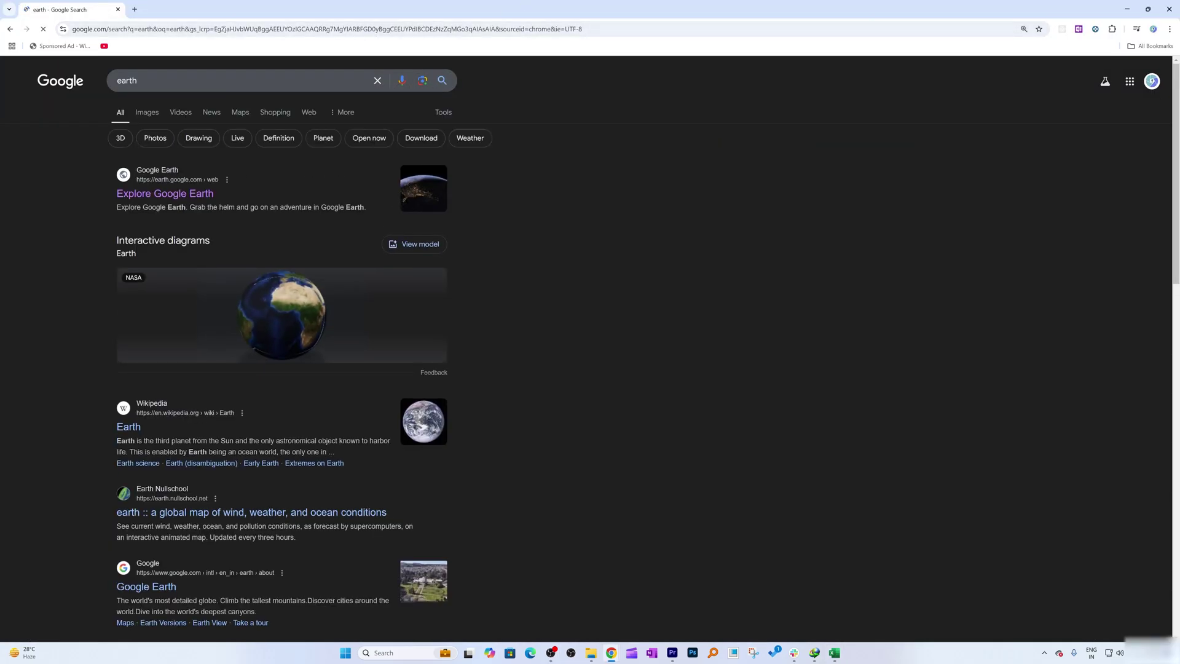
pyautogui.click(152, 110)
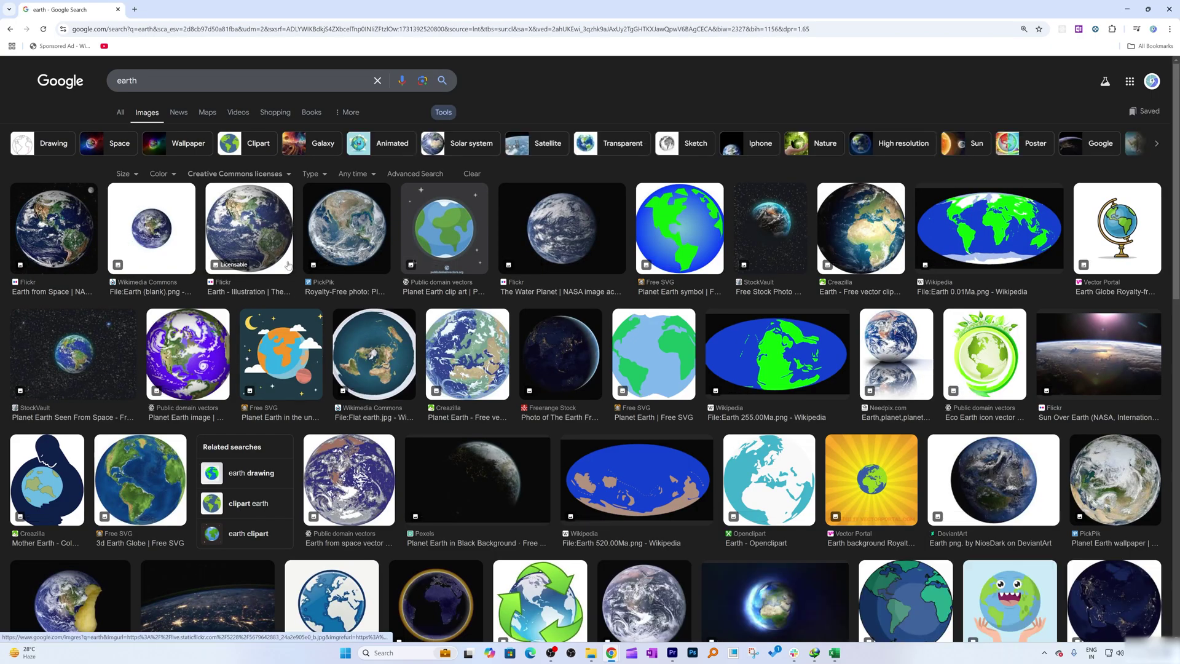
pyautogui.click(249, 248)
pyautogui.rightClick(900, 386)
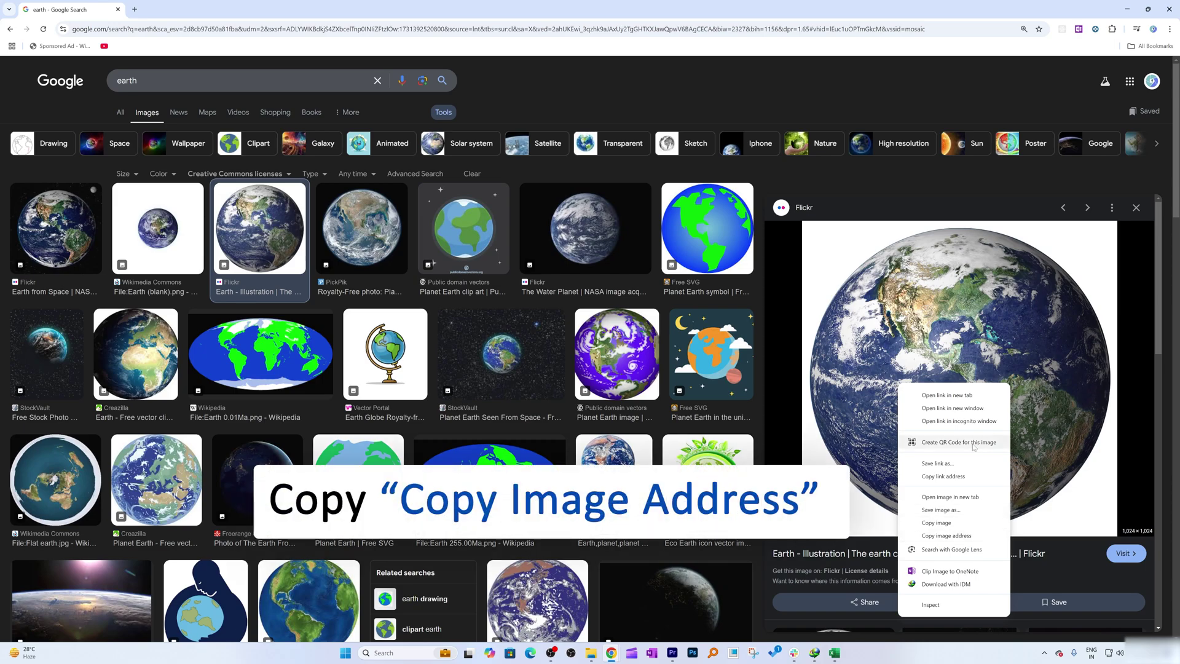
pyautogui.click(935, 536)
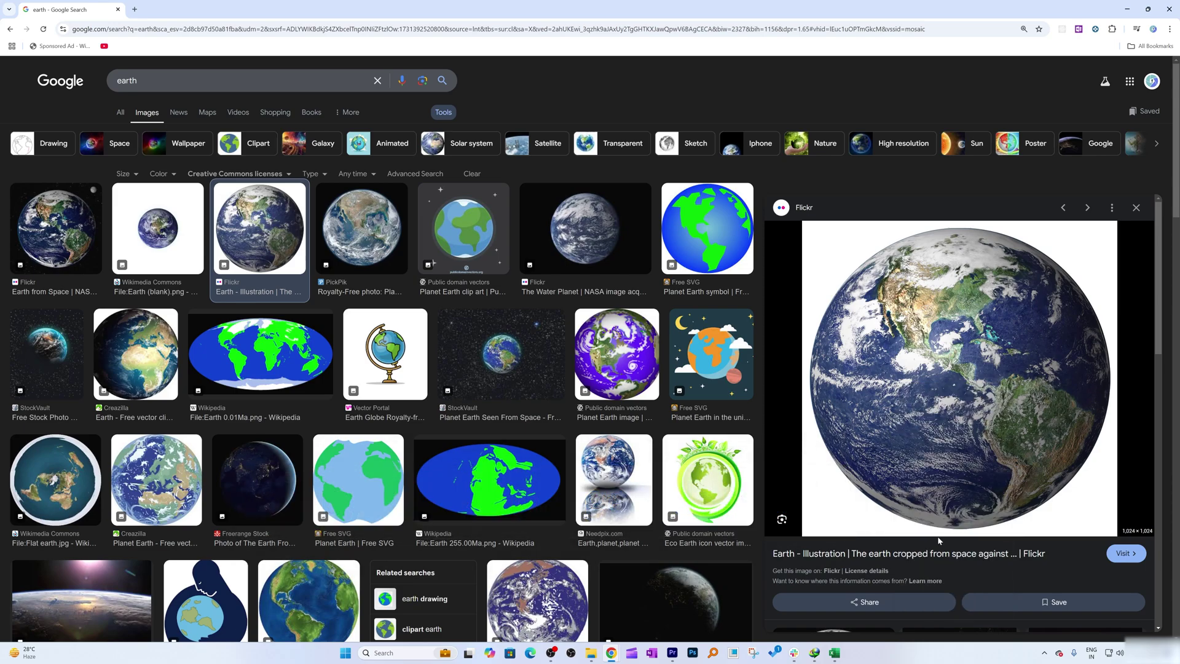
# Enter an =IMAGE( formula in D2 with the pasted Earth image address.
pyautogui.hotkey('alt', 'Tab')
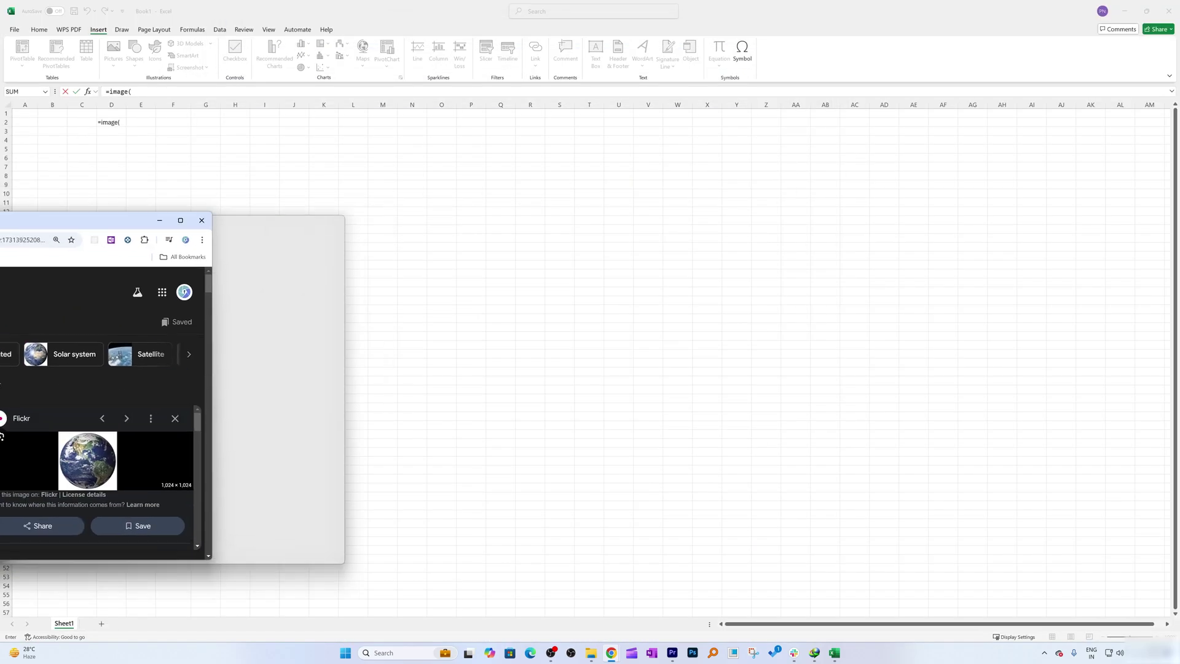
pyautogui.press('BackSpace')
pyautogui.press('BackSpace')
pyautogui.press('BackSpace')
pyautogui.press('BackSpace')
pyautogui.press('BackSpace')
pyautogui.press('BackSpace')
pyautogui.write('IMAGE')
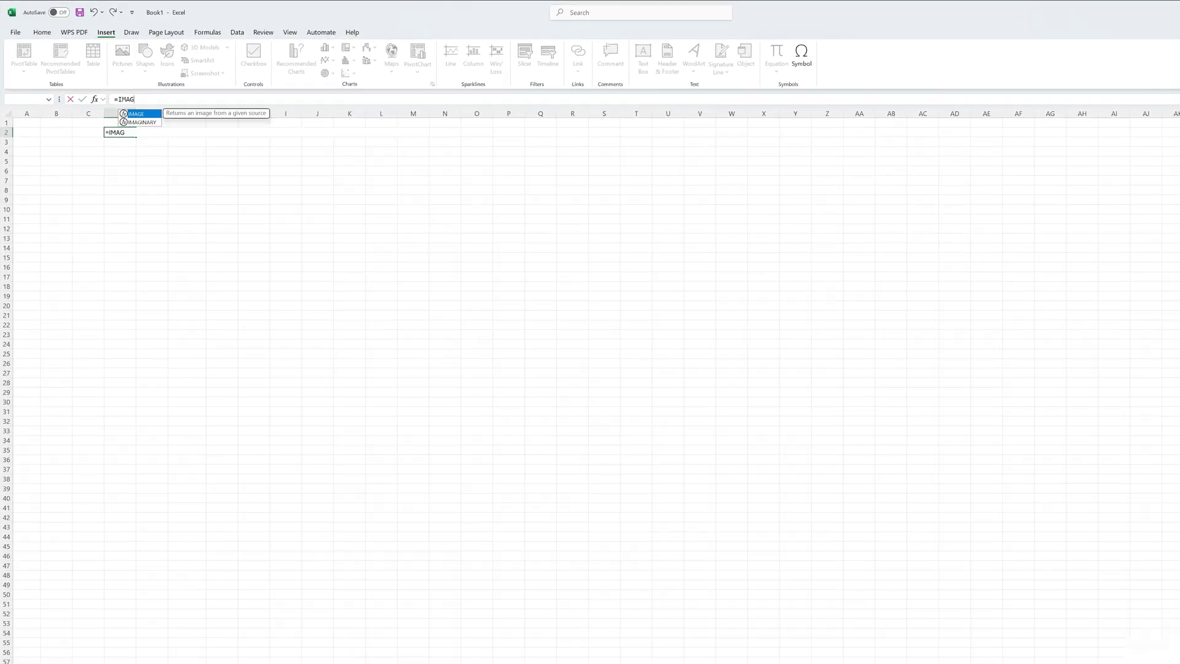
pyautogui.write('(')
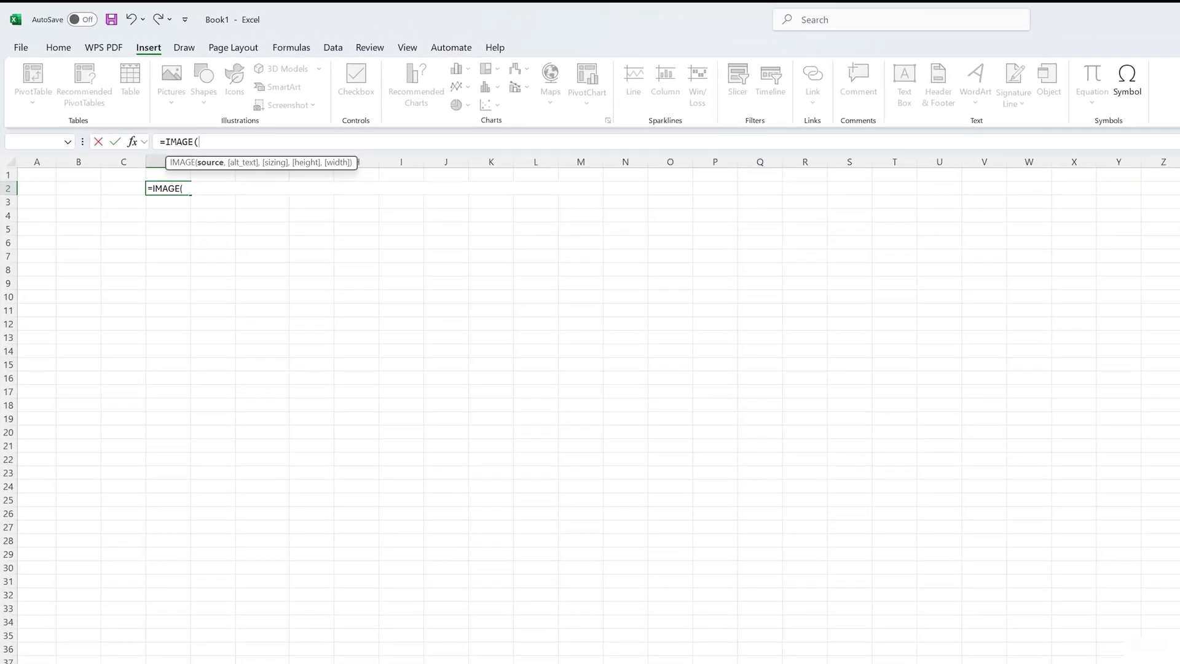
pyautogui.hotkey('ctrl', 'v')
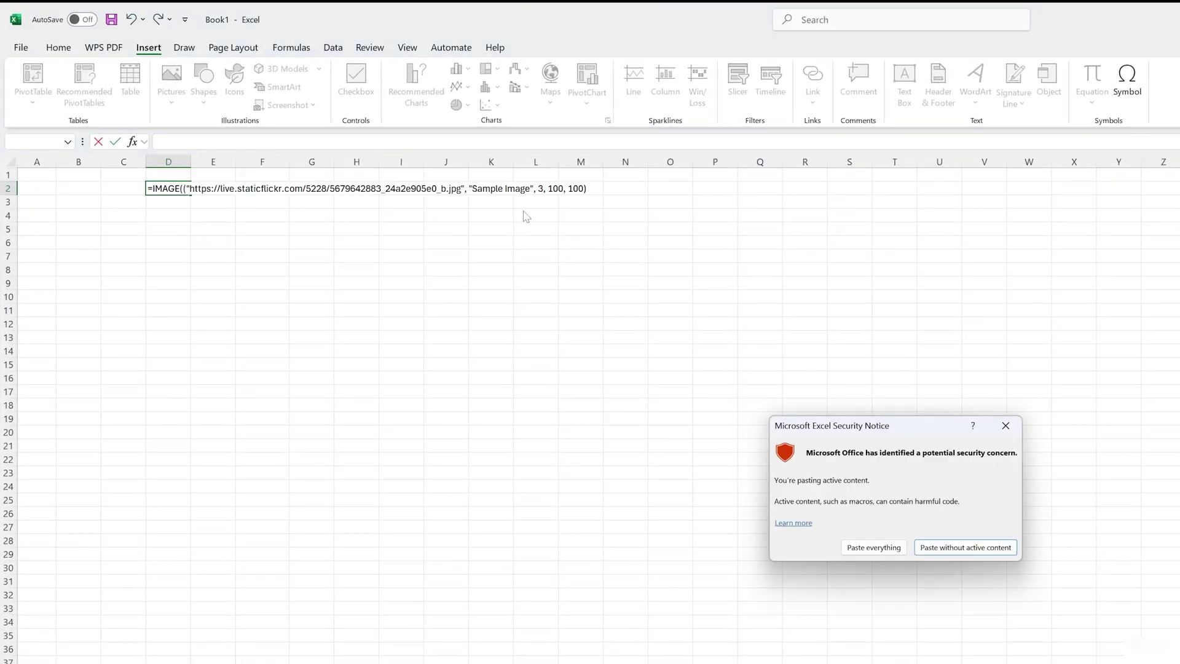
pyautogui.click(874, 547)
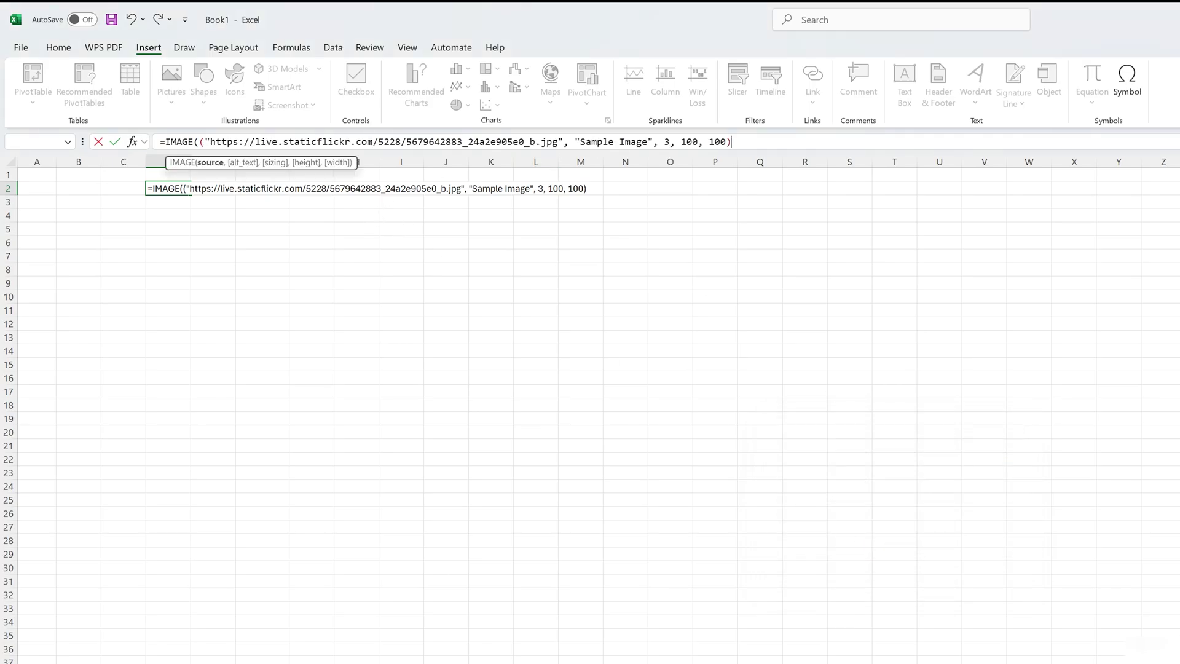
pyautogui.click(205, 142)
pyautogui.press('BackSpace')
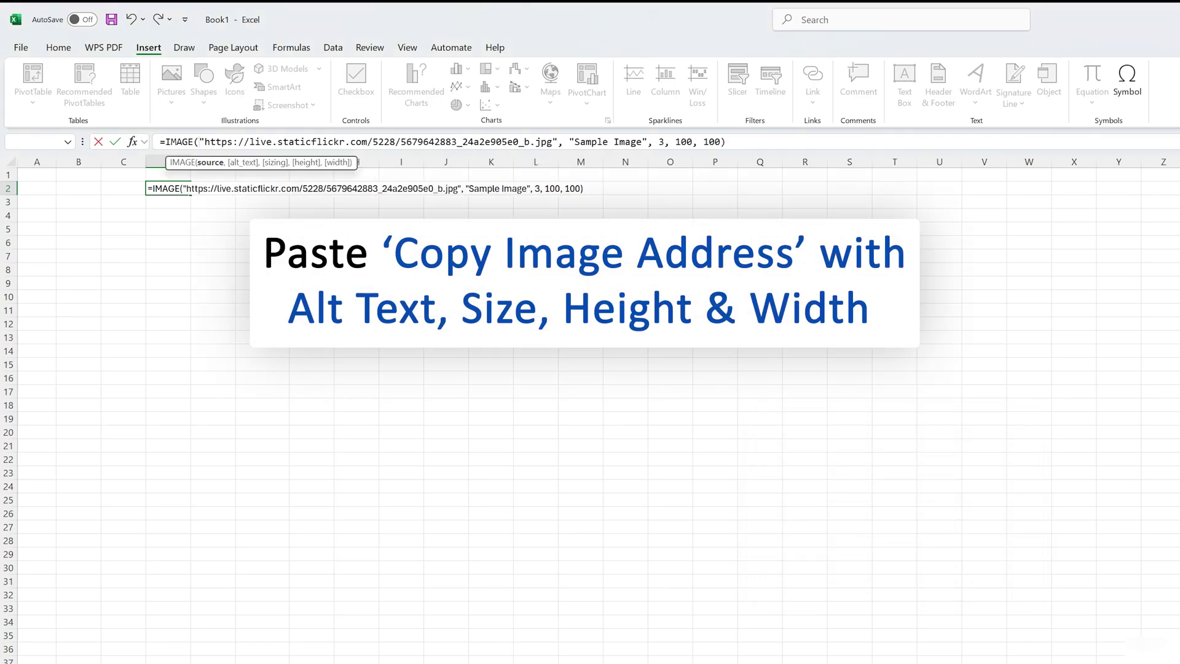
pyautogui.press('End')
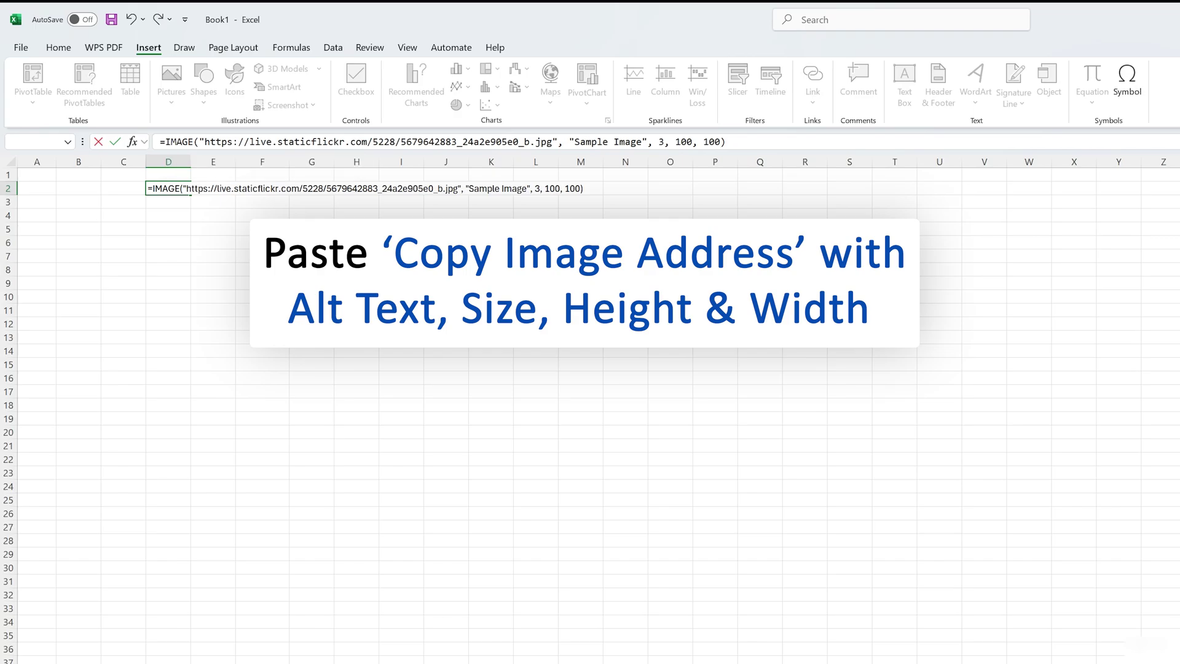
pyautogui.press('Return')
# Make row 2 taller so the globe picture shows.
pyautogui.click(221, 321)
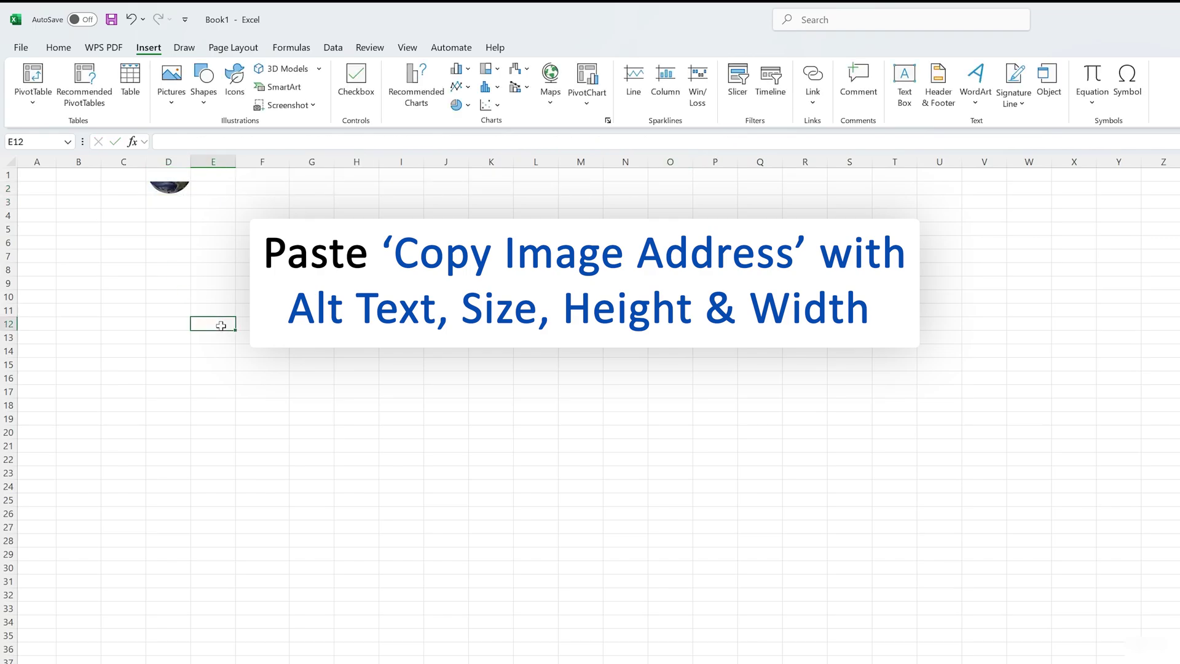
pyautogui.moveTo(8, 195); pyautogui.dragTo(8, 267)
pyautogui.click(312, 287)
# Widen column D, try sizing 30 in D2's formula, then undo the #VALUE! result.
pyautogui.moveTo(191, 162); pyautogui.dragTo(216, 163)
pyautogui.click(194, 230)
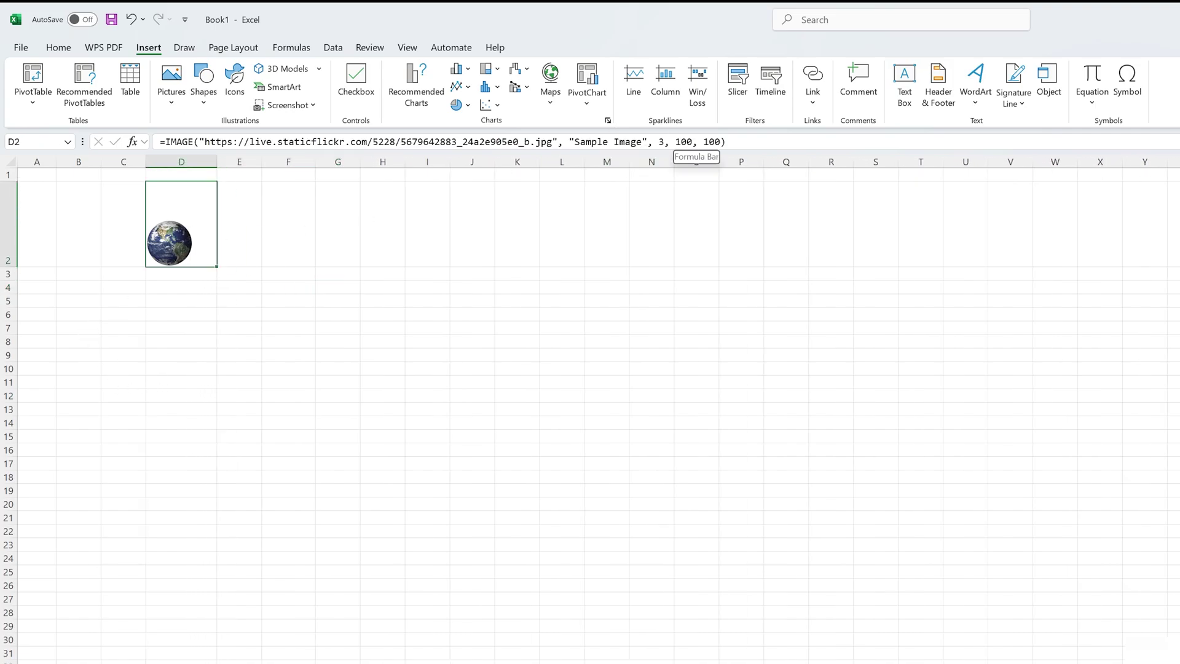
pyautogui.click(665, 142)
pyautogui.write('0')
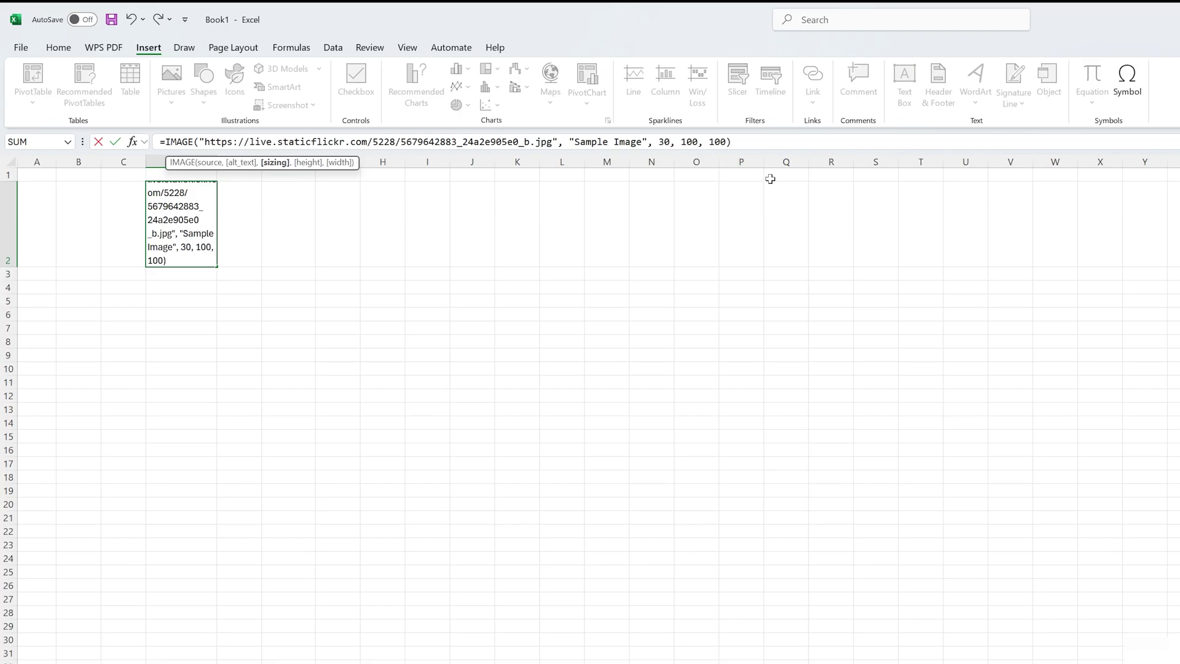
pyautogui.press('Return')
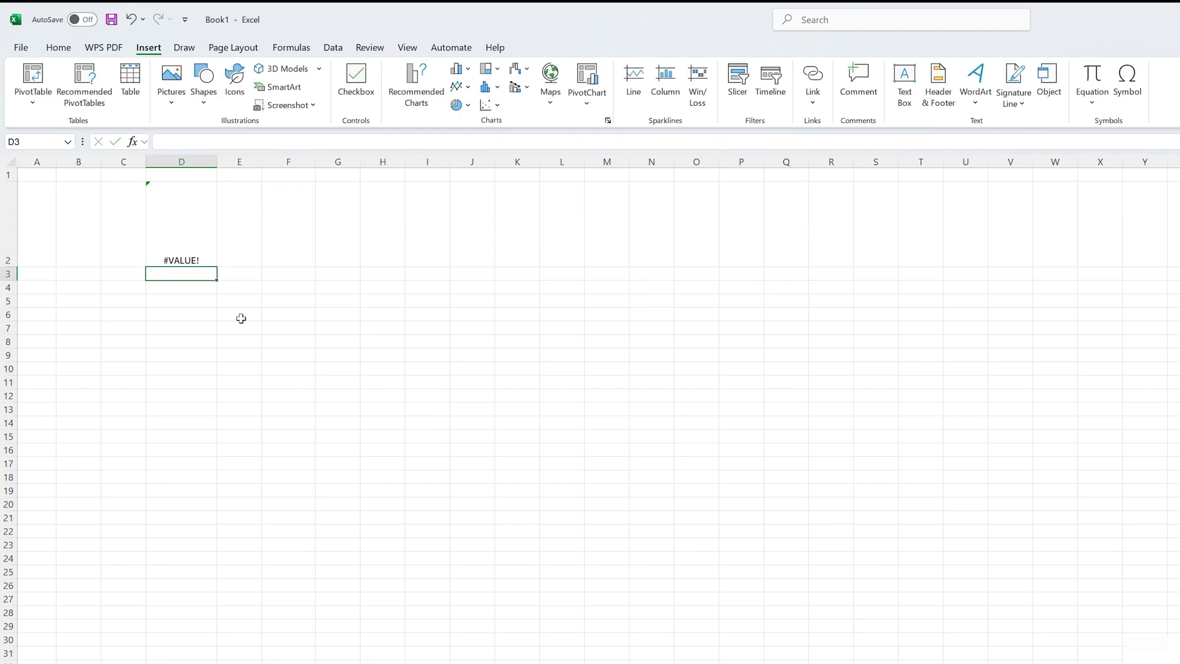
pyautogui.click(117, 331)
pyautogui.hotkey('ctrl', 'z')
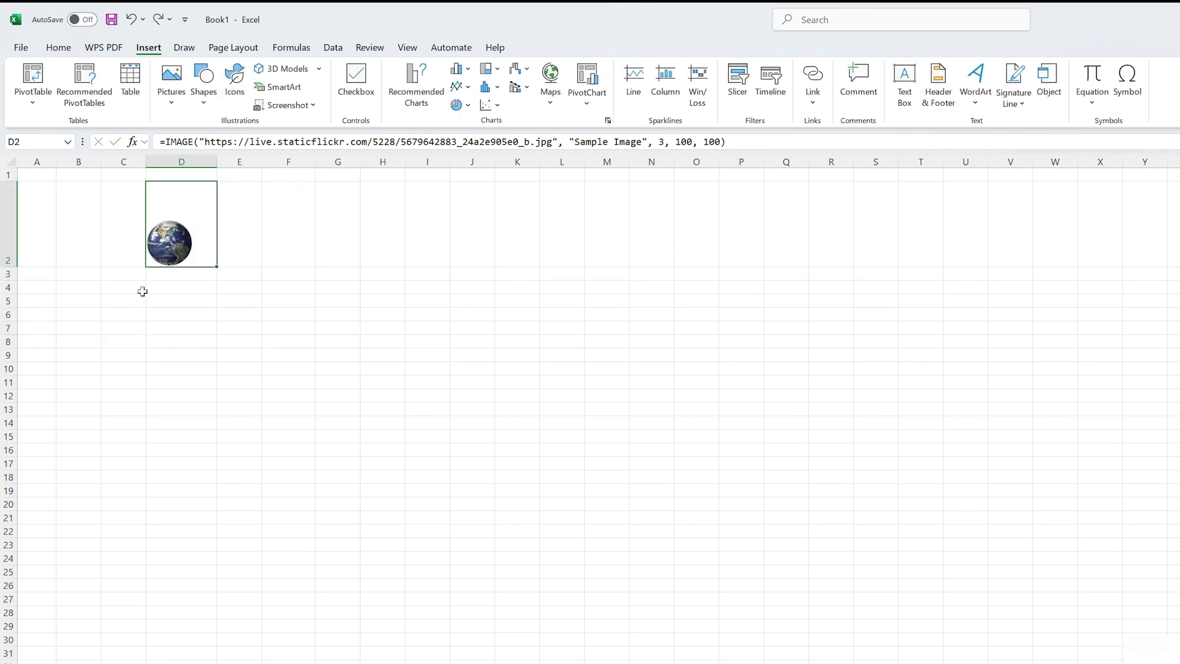
# Replace the 100 height and width in D2's formula with 512.
pyautogui.click(687, 142)
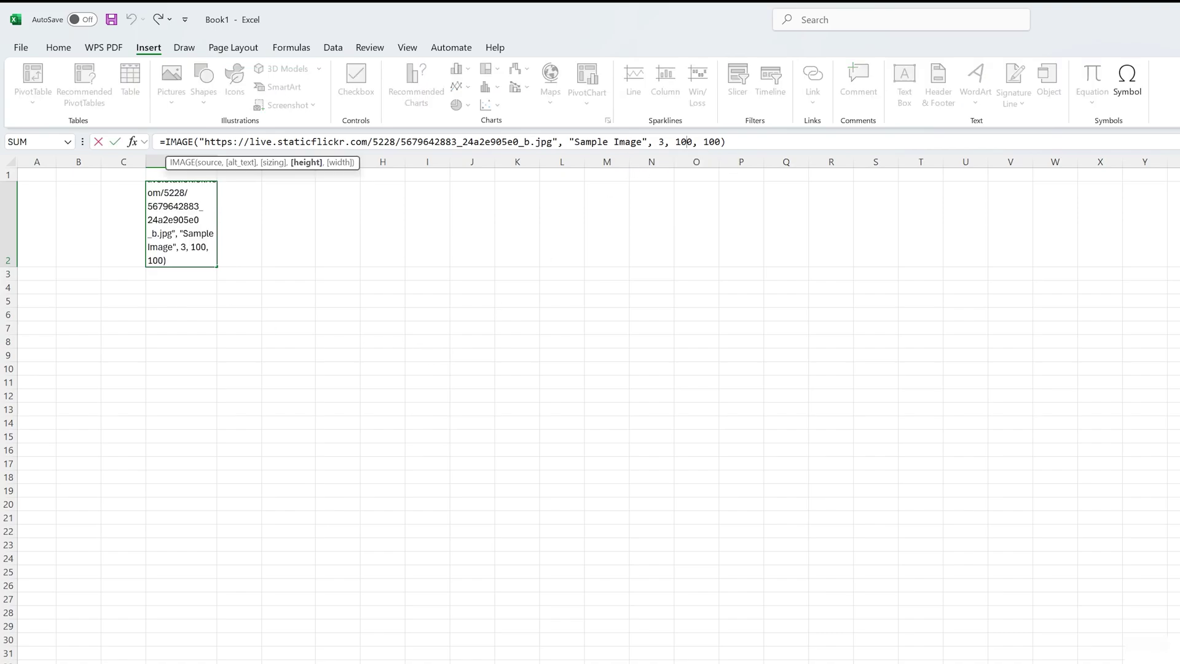
pyautogui.moveTo(692, 142)
pyautogui.mouseDown()
pyautogui.moveTo(676, 142)
pyautogui.moveTo(703, 142)
pyautogui.mouseUp()
pyautogui.write('512, 512')
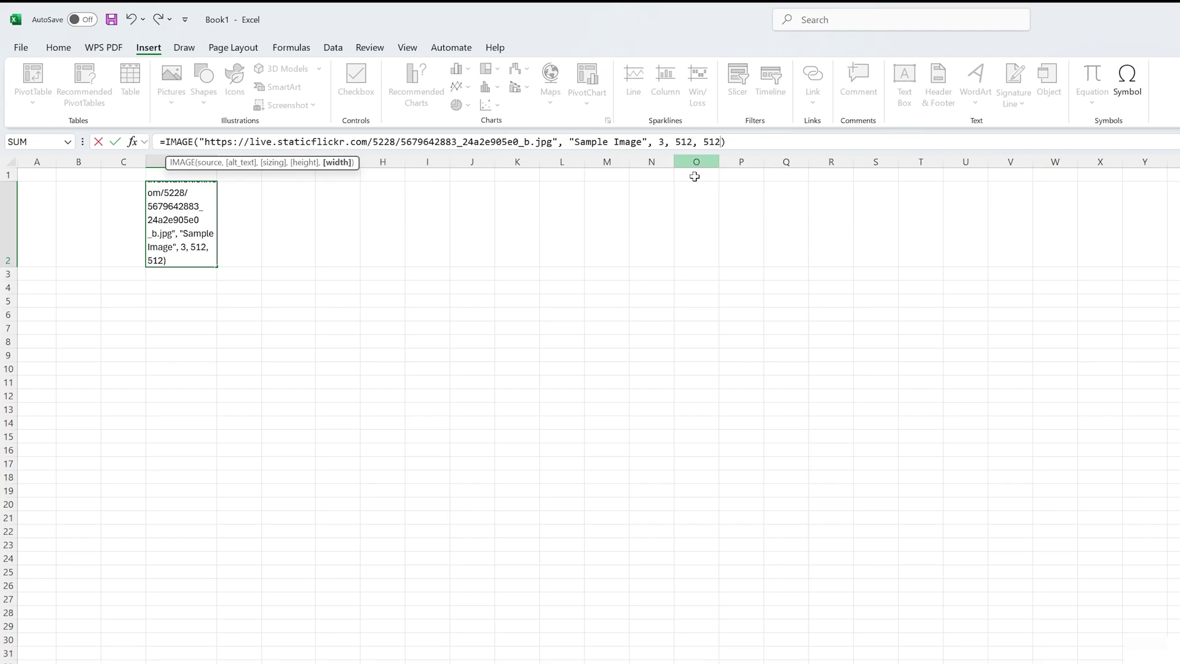
# Commit the 512 sizes, then resize the rows and column D until the whole globe fits.
pyautogui.press('Return')
pyautogui.click(380, 433)
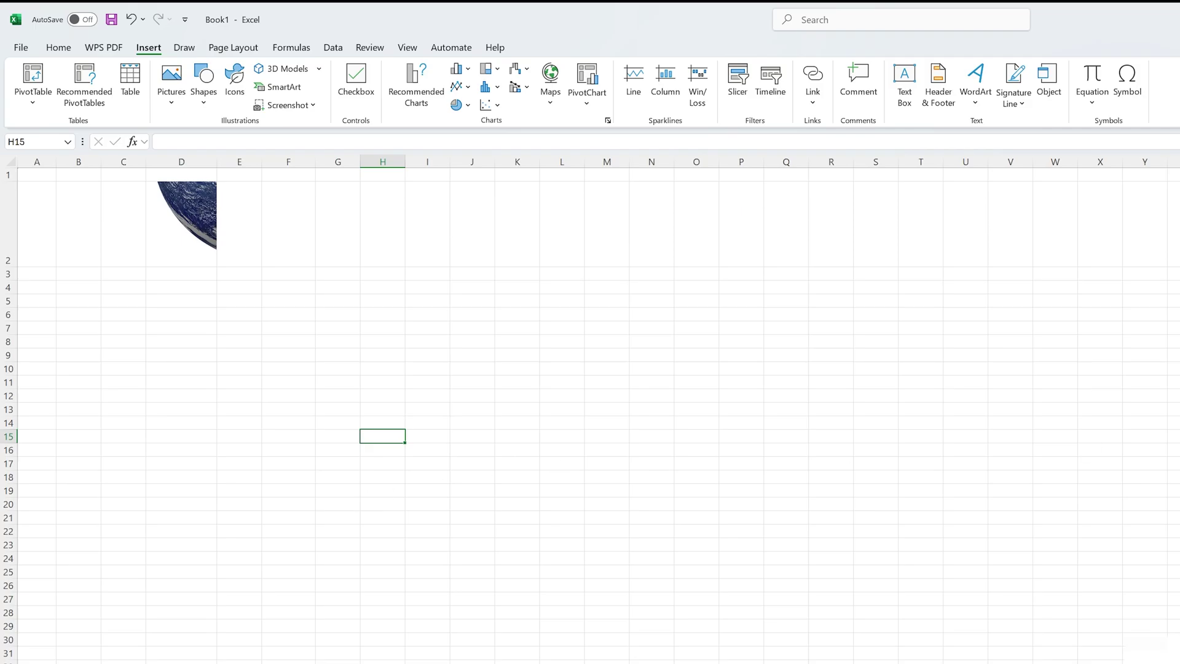
pyautogui.moveTo(11, 266); pyautogui.dragTo(11, 380)
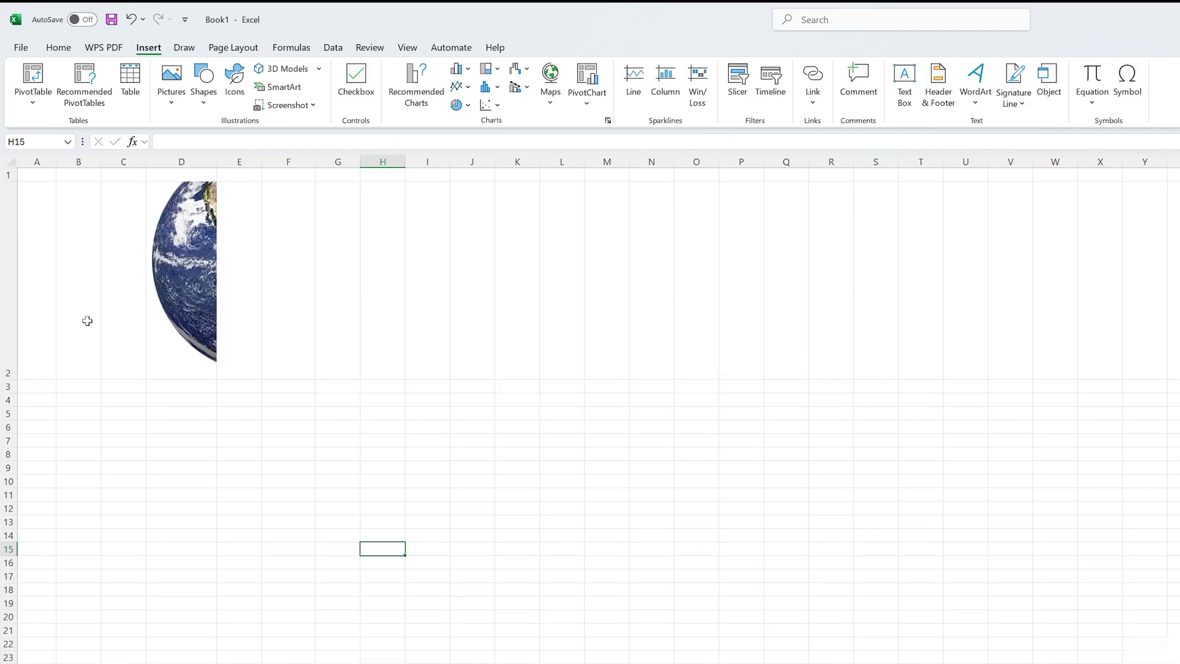
pyautogui.moveTo(216, 162); pyautogui.dragTo(594, 163)
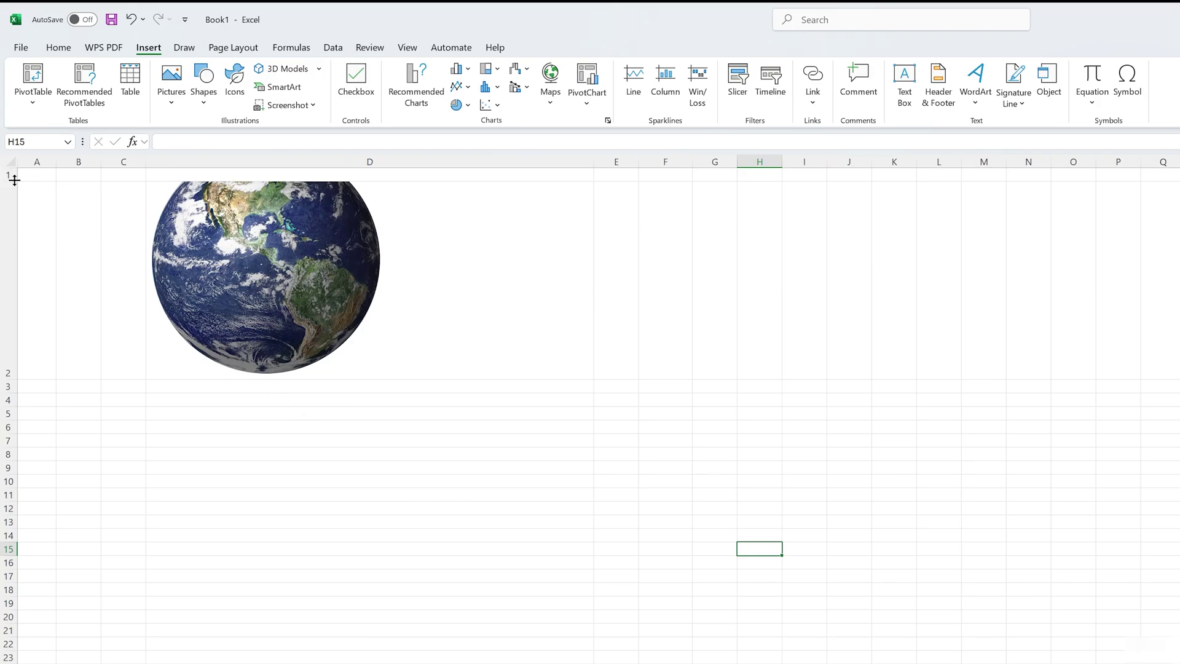
pyautogui.moveTo(14, 179); pyautogui.dragTo(13, 222)
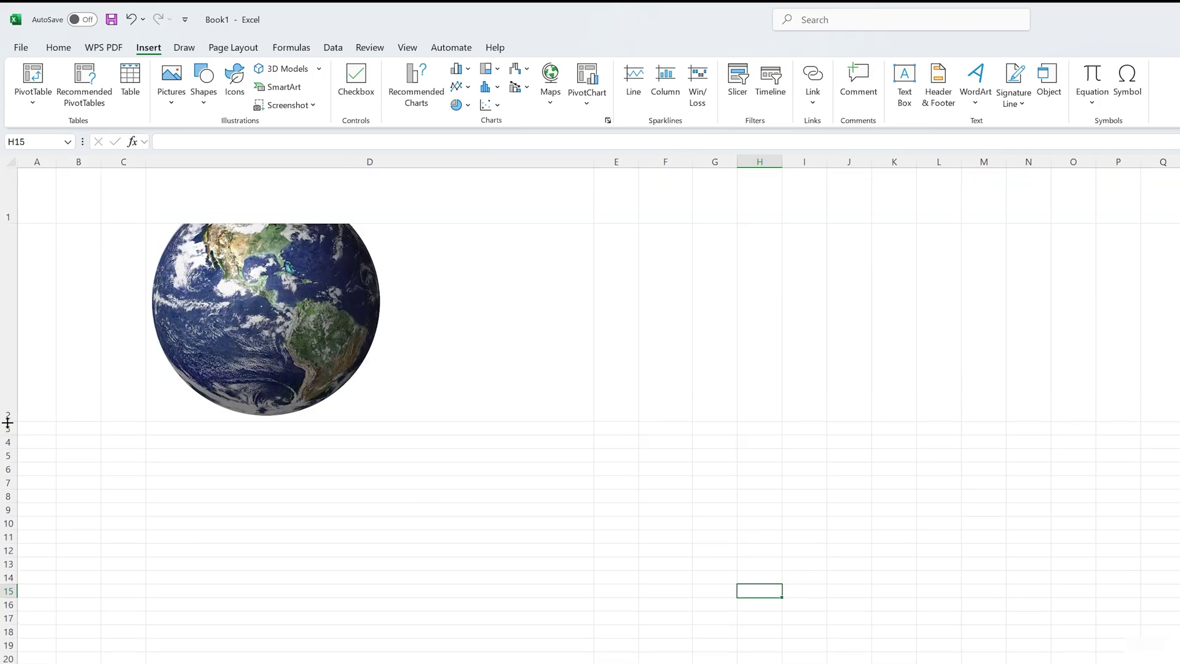
pyautogui.moveTo(7, 423); pyautogui.dragTo(8, 476)
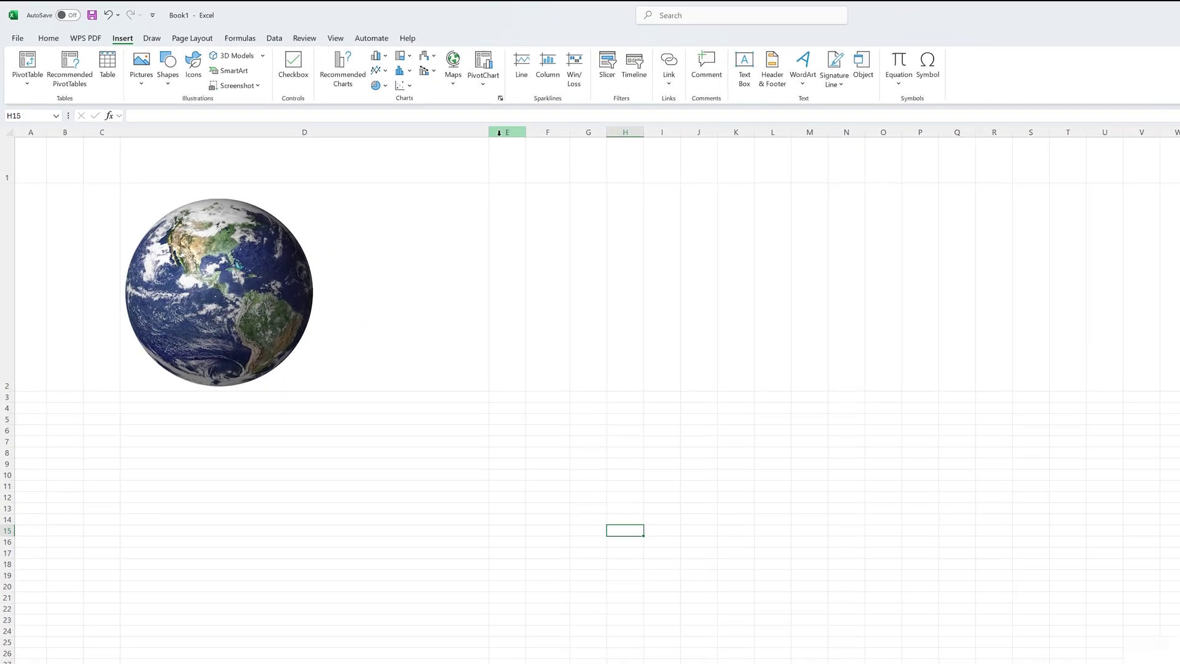
pyautogui.moveTo(494, 132); pyautogui.dragTo(327, 154)
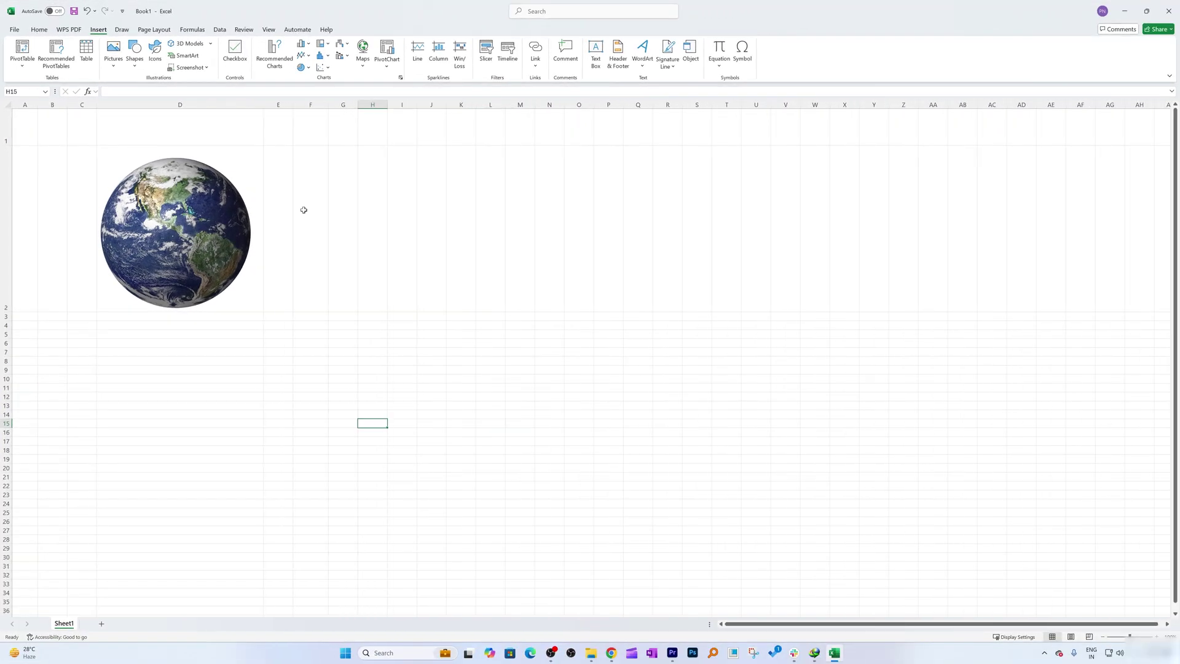
# Search Start for 'power', launch PowerPoint, and create a Blank Presentation.
pyautogui.click(311, 343)
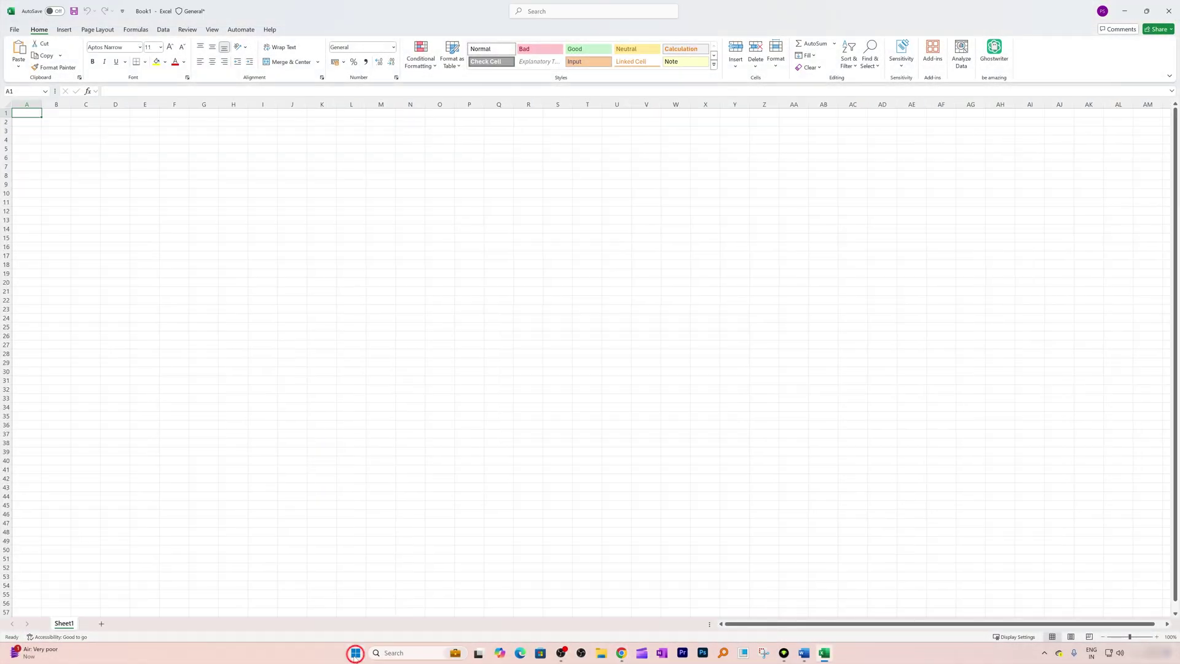
pyautogui.click(355, 653)
pyautogui.write('o')
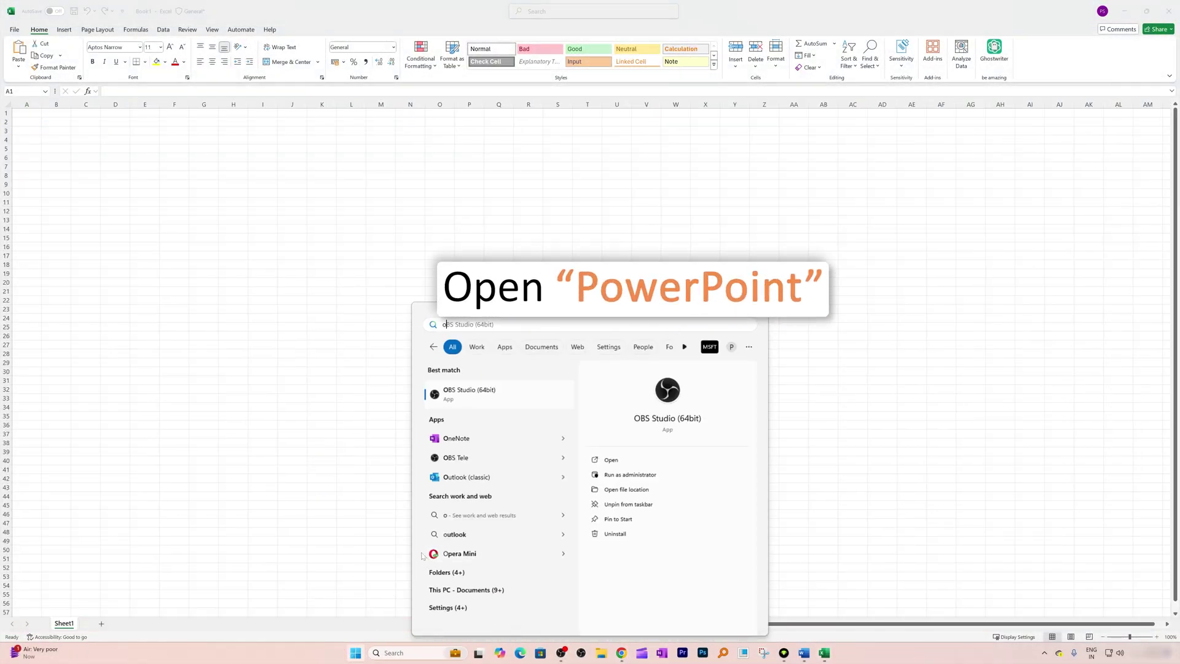
pyautogui.press('BackSpace')
pyautogui.write('power')
pyautogui.click(452, 394)
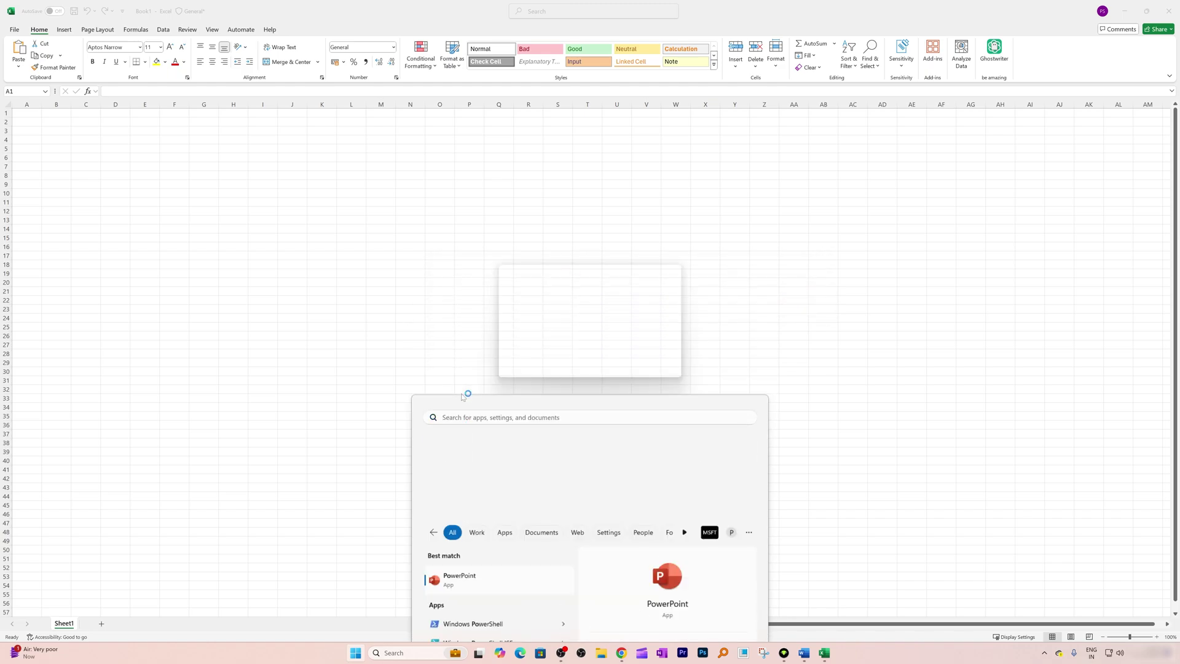
pyautogui.click(150, 100)
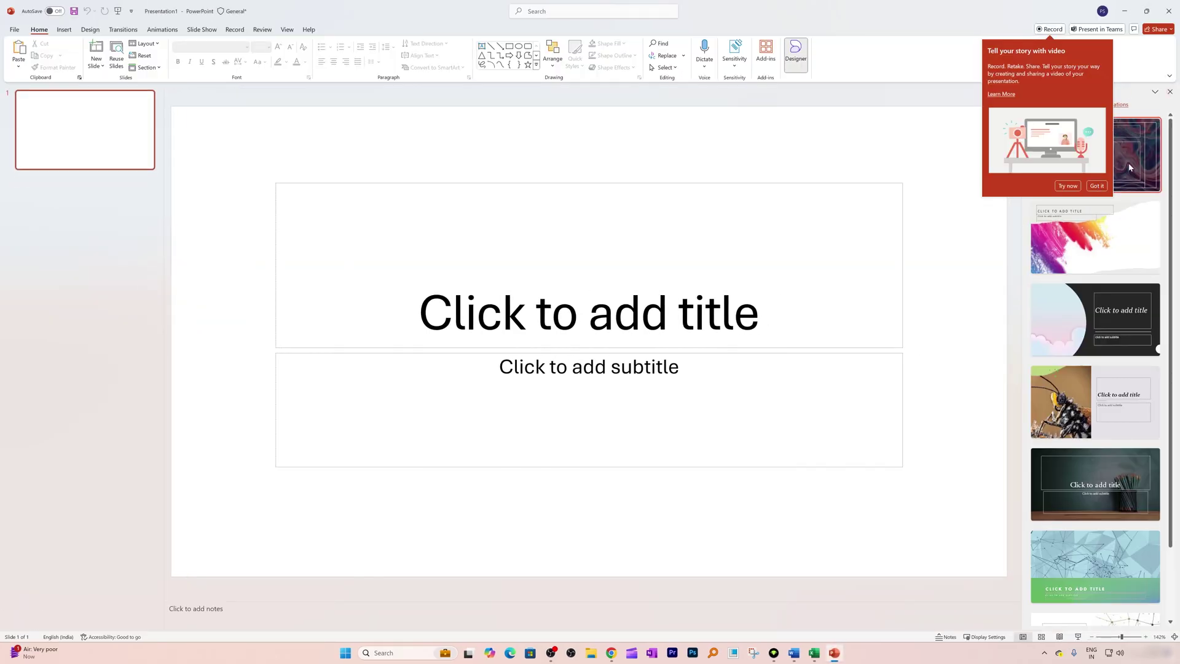
# Close the Designer pane, insert a This Slide camera cameo, and drag it up-left.
pyautogui.click(1169, 92)
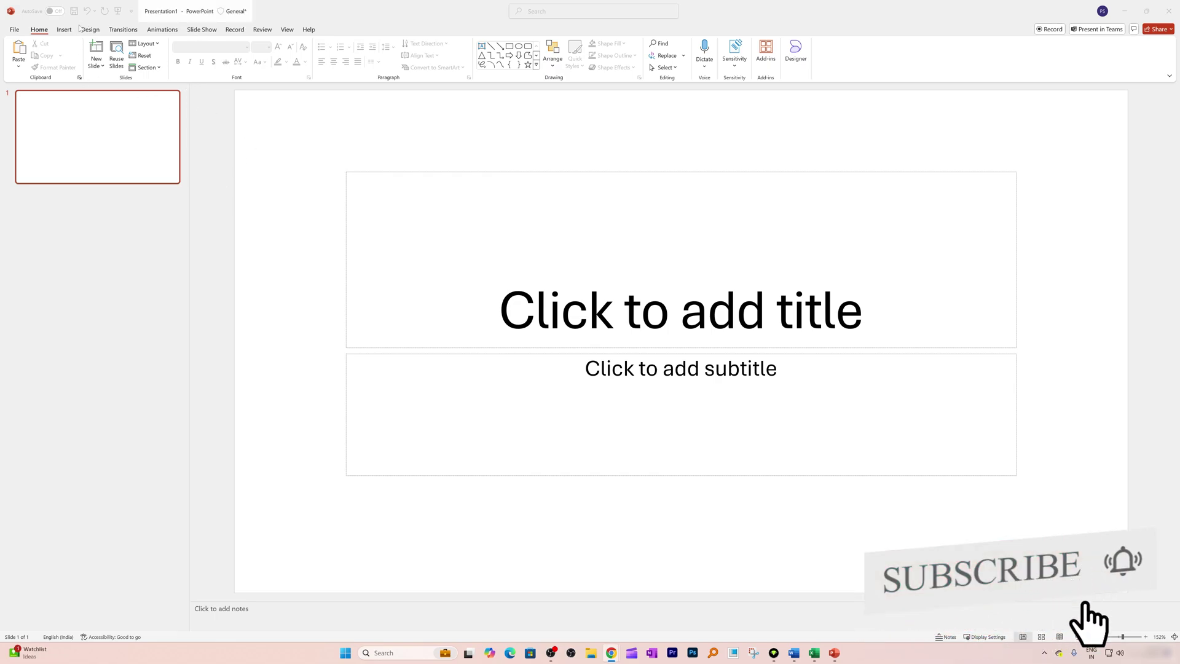
pyautogui.click(66, 31)
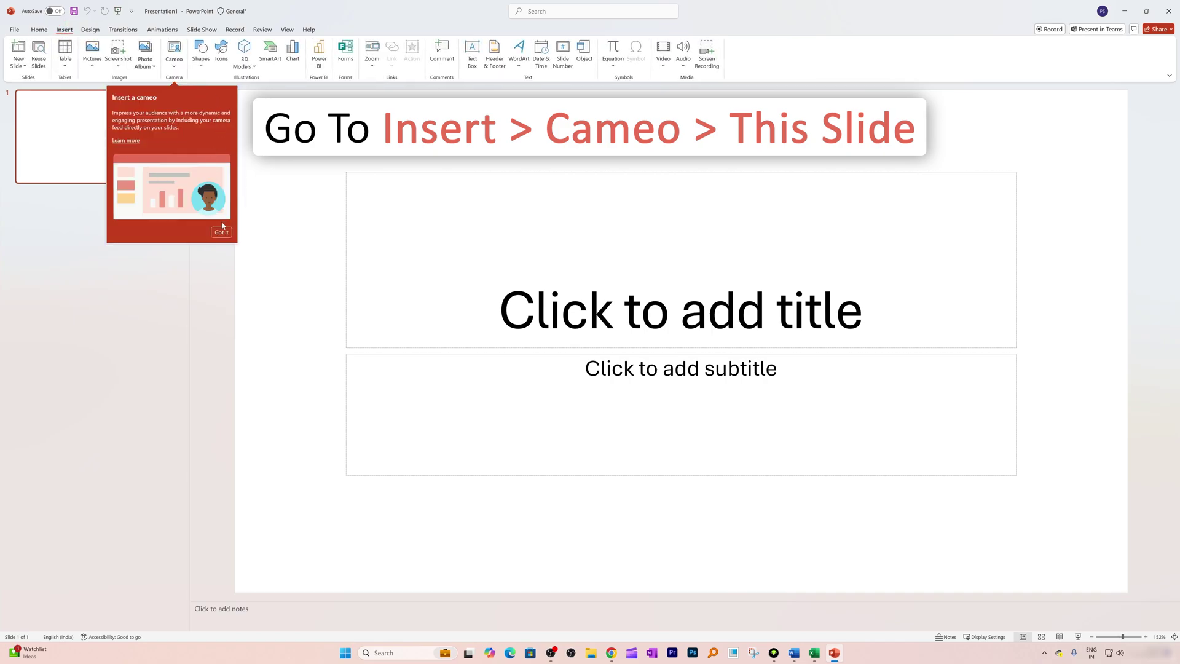
pyautogui.click(181, 61)
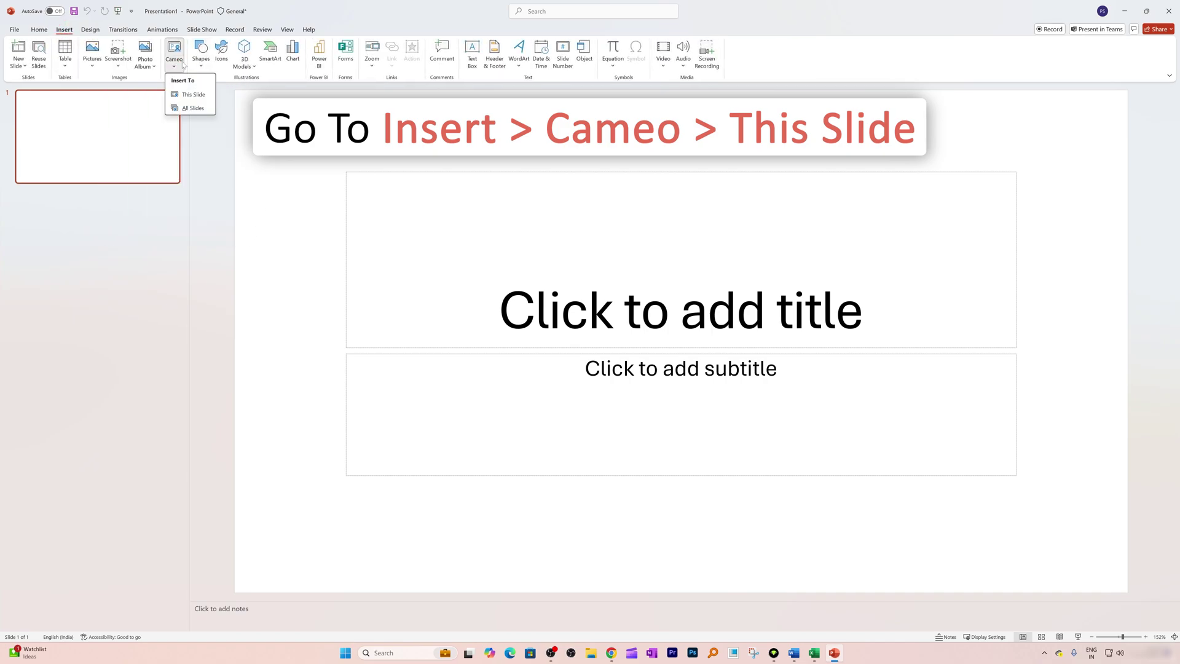
pyautogui.click(193, 96)
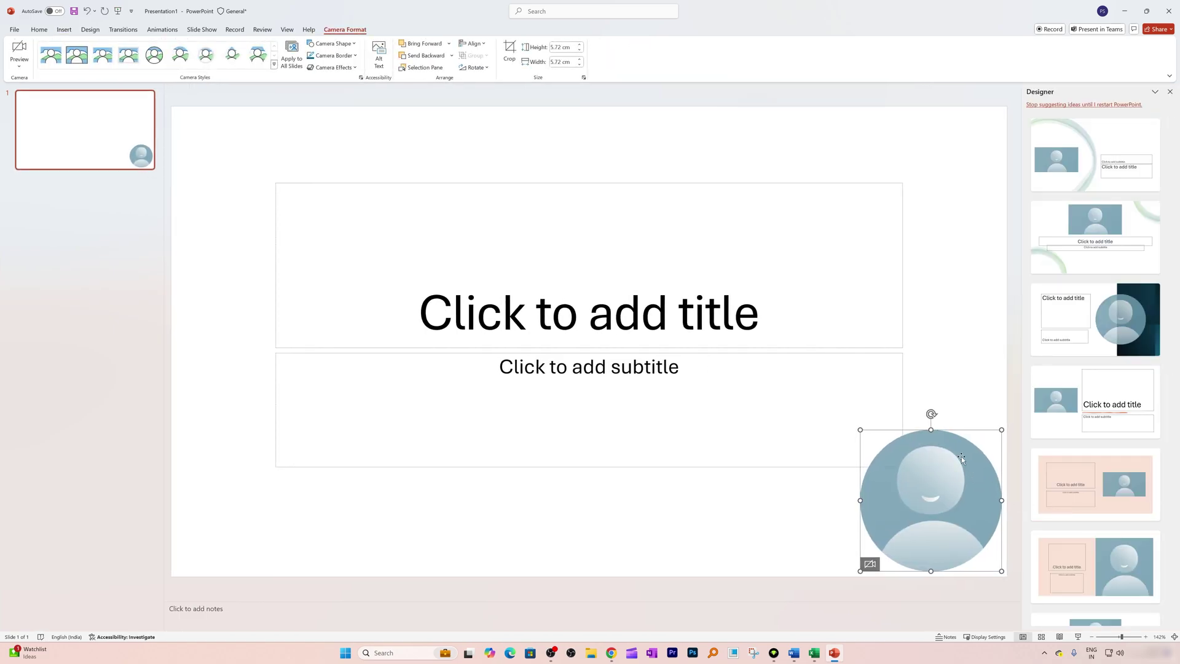
pyautogui.moveTo(920, 453); pyautogui.dragTo(847, 424)
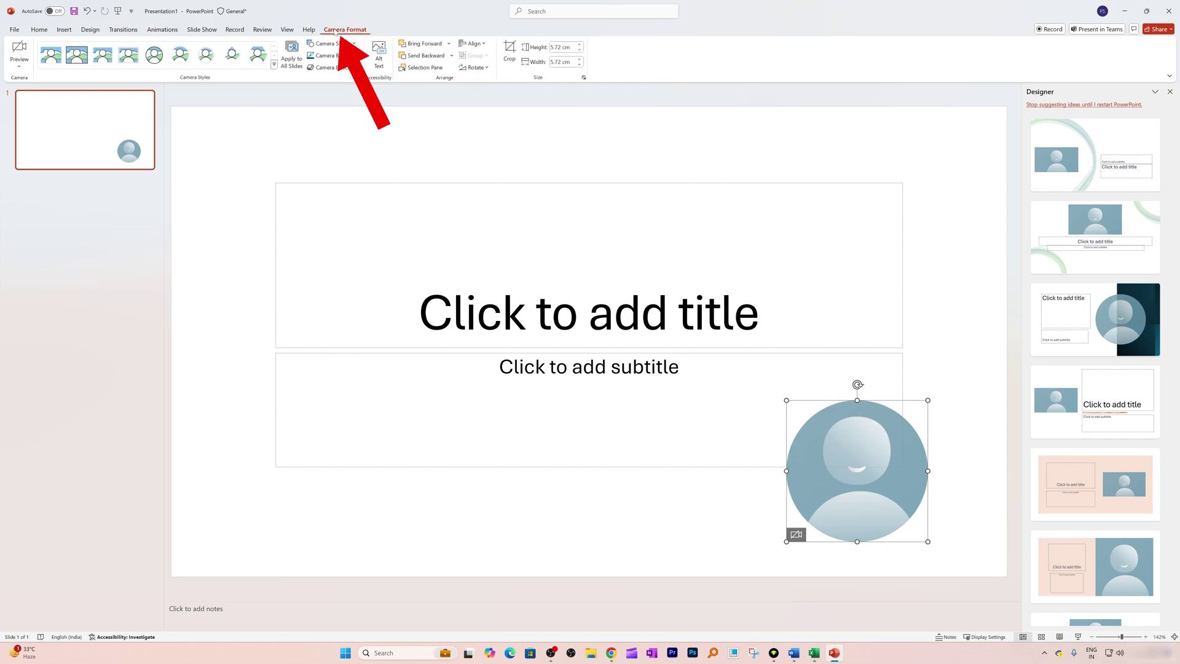
# Turn on the live camera feed, give it a hexagon frame, and start the slide show.
pyautogui.click(19, 59)
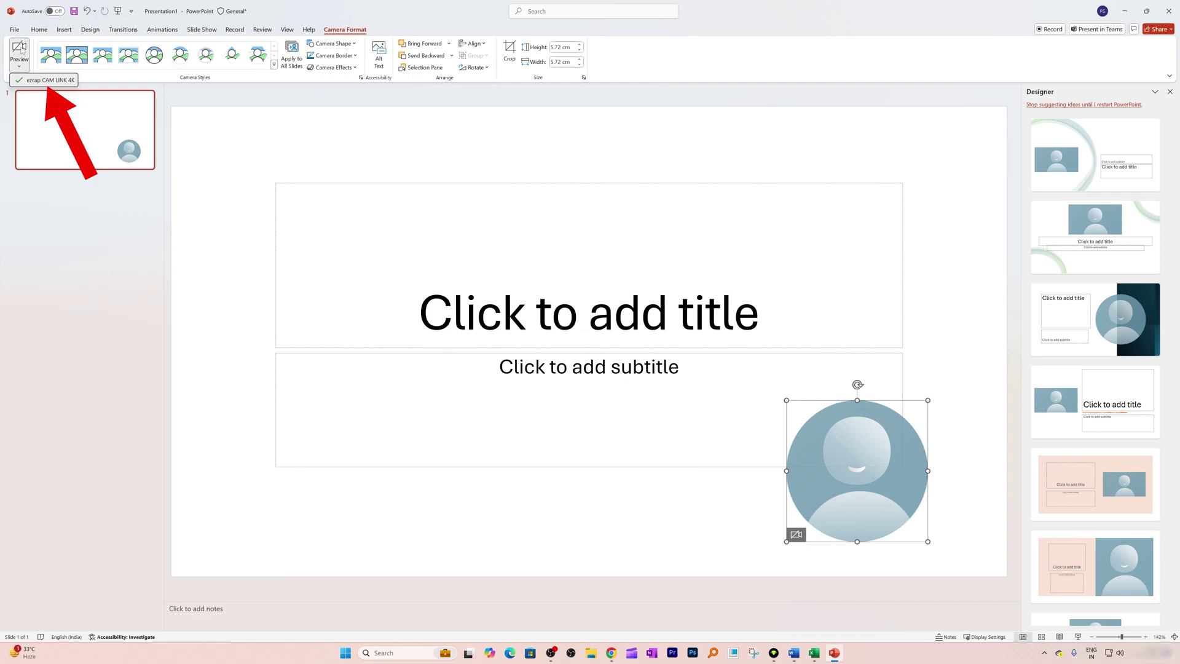
pyautogui.click(19, 49)
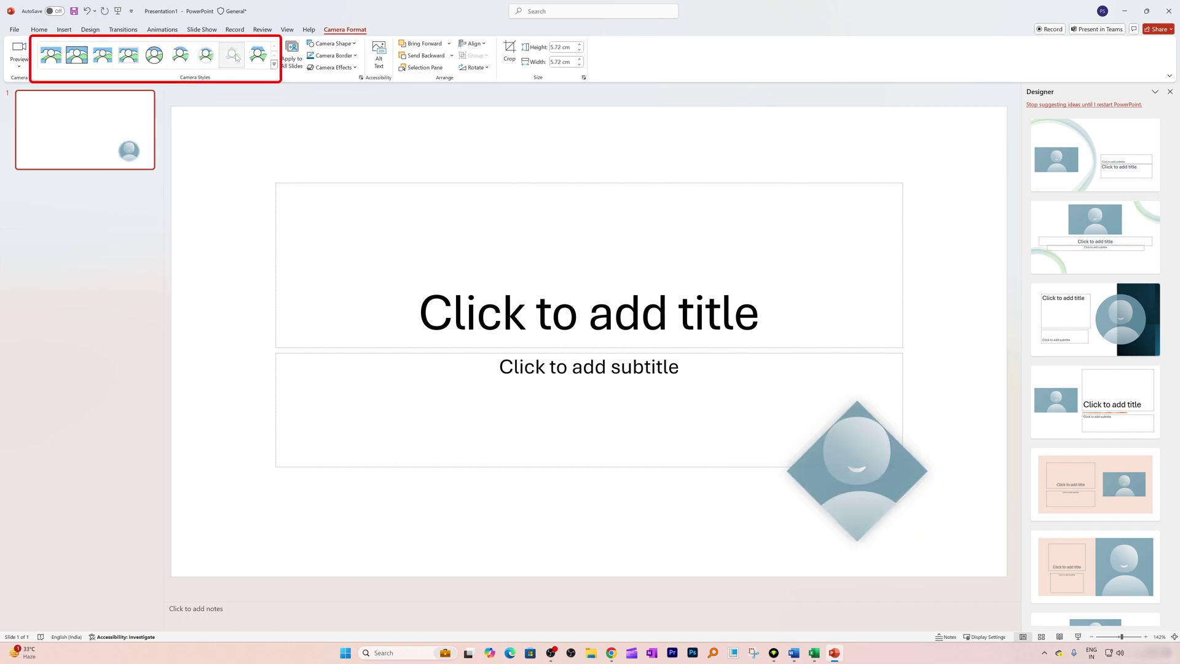
pyautogui.click(236, 58)
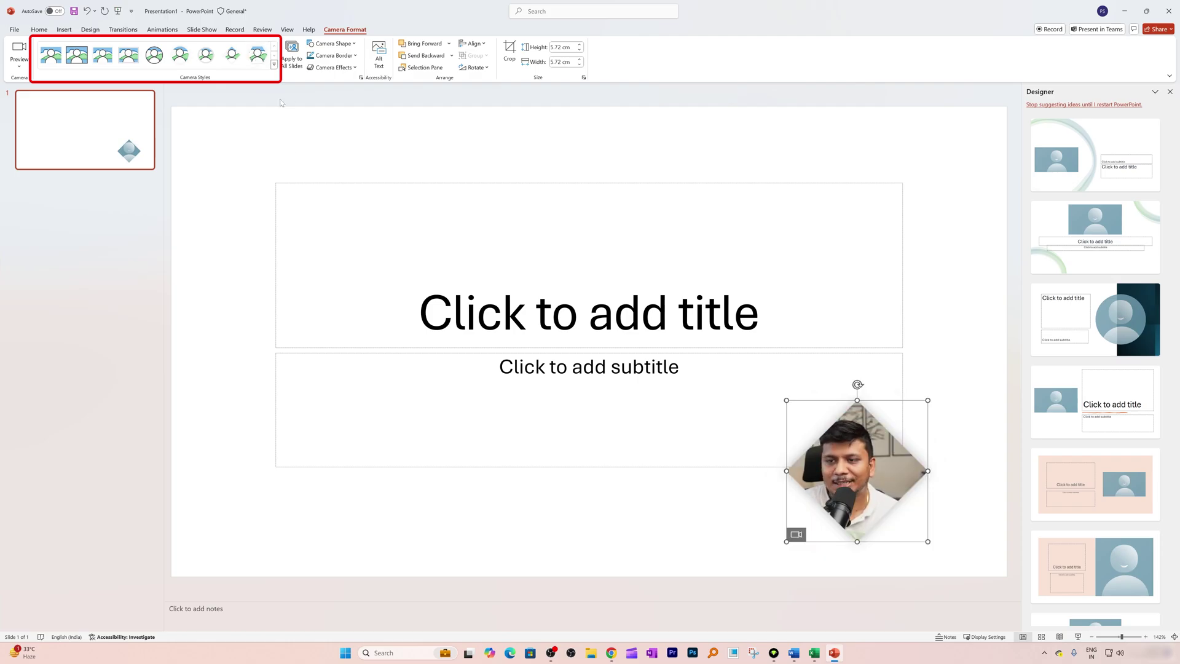
pyautogui.click(258, 55)
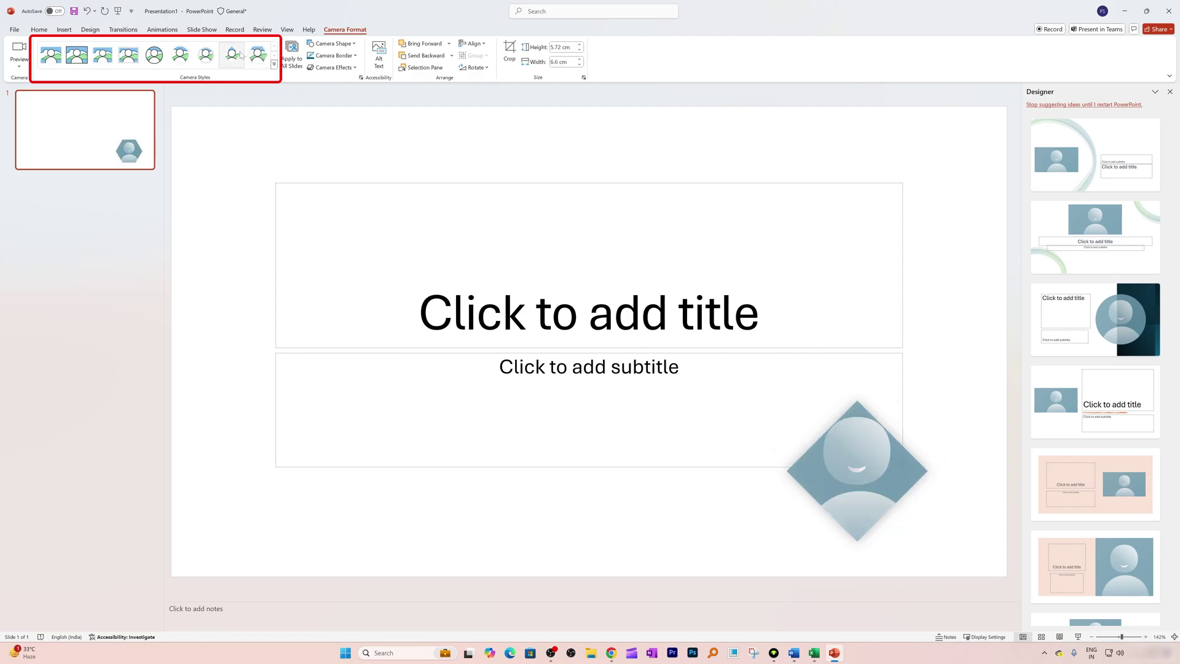
pyautogui.hotkey('alt', 'F5')
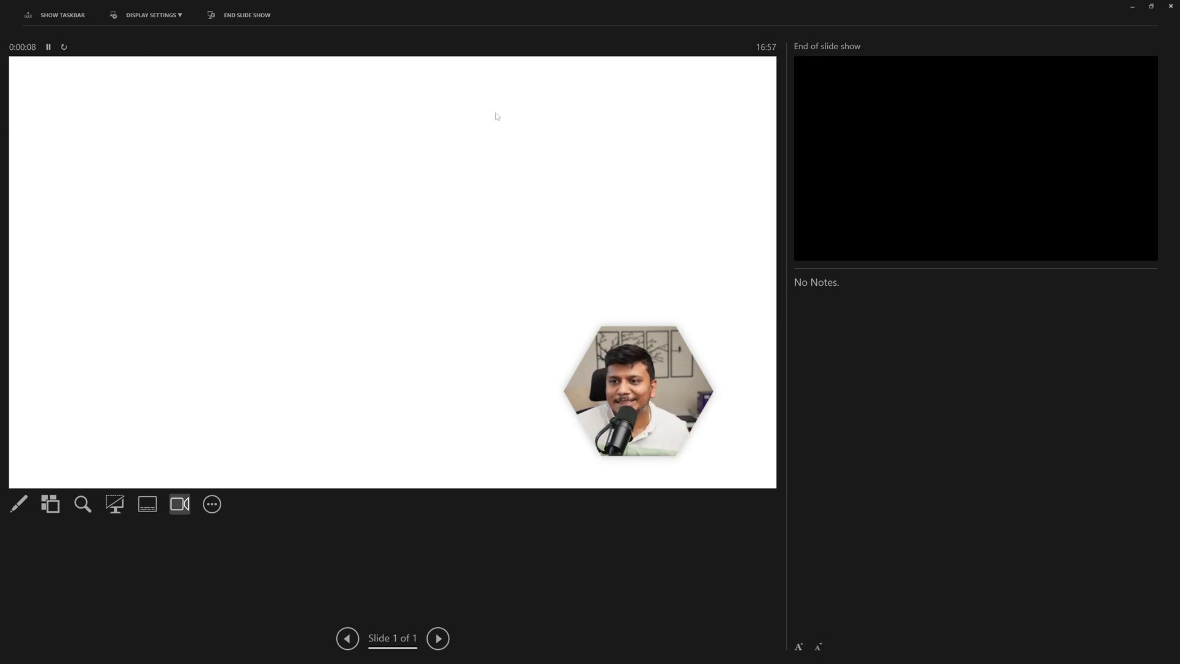
# End the slide show and deselect the camera cameo on the slide.
pyautogui.press('Escape')
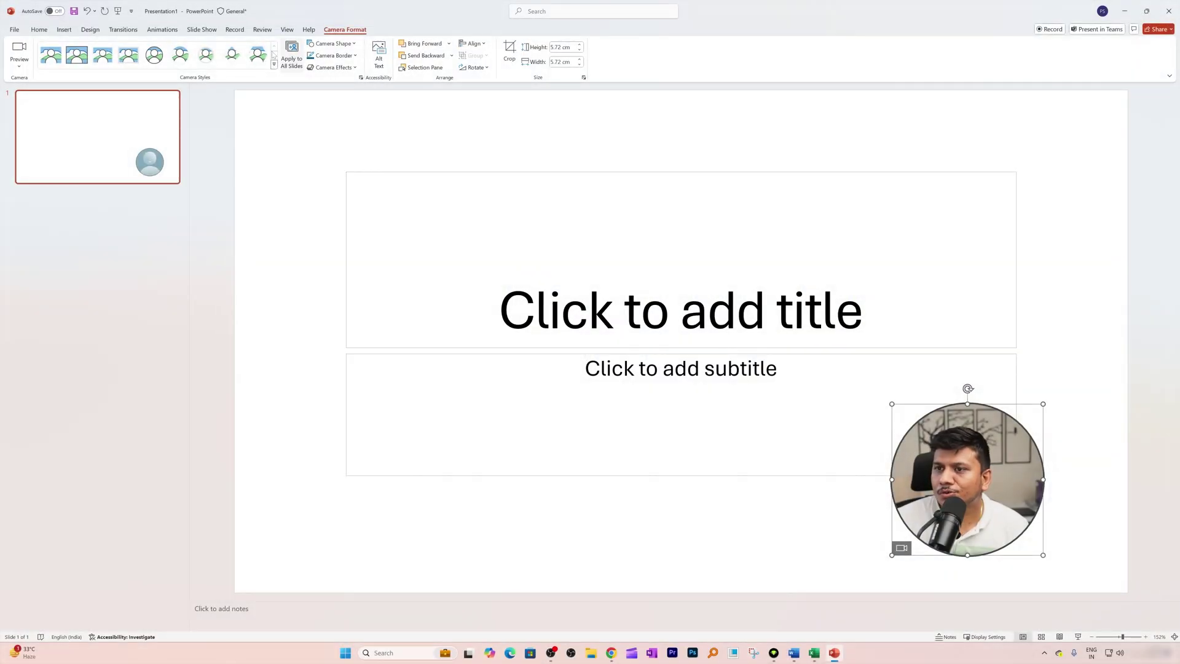
pyautogui.click(590, 142)
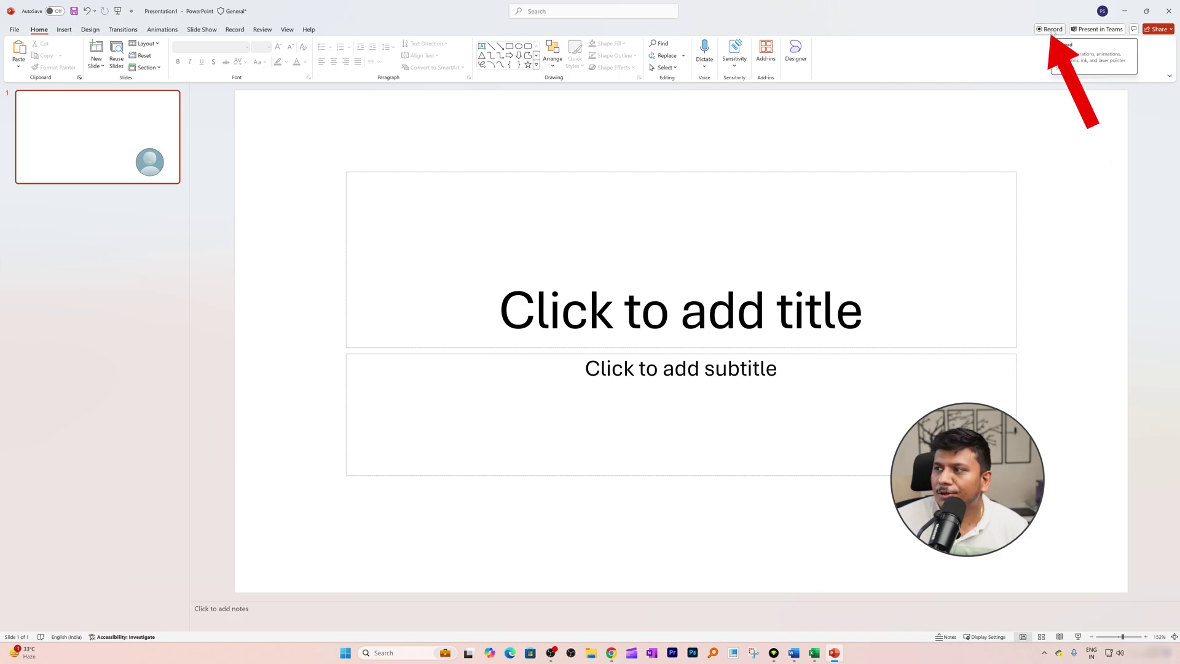
# Open the recording studio and step through its introductory tour.
pyautogui.click(1051, 29)
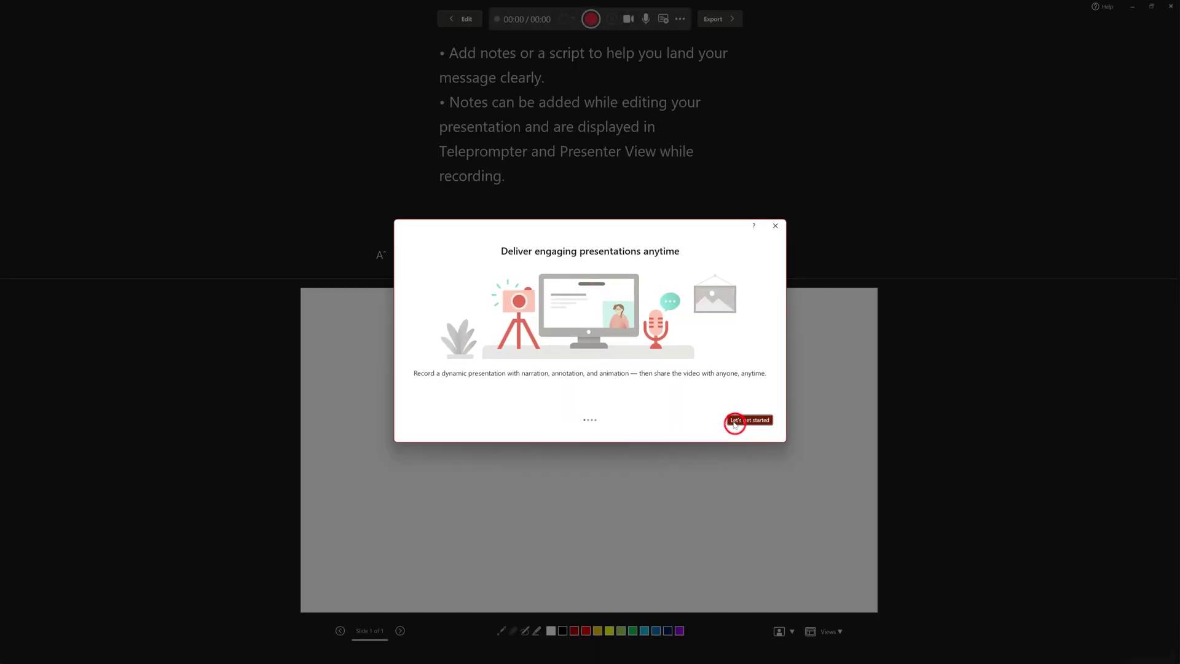
pyautogui.click(737, 420)
pyautogui.click(764, 420)
pyautogui.click(763, 420)
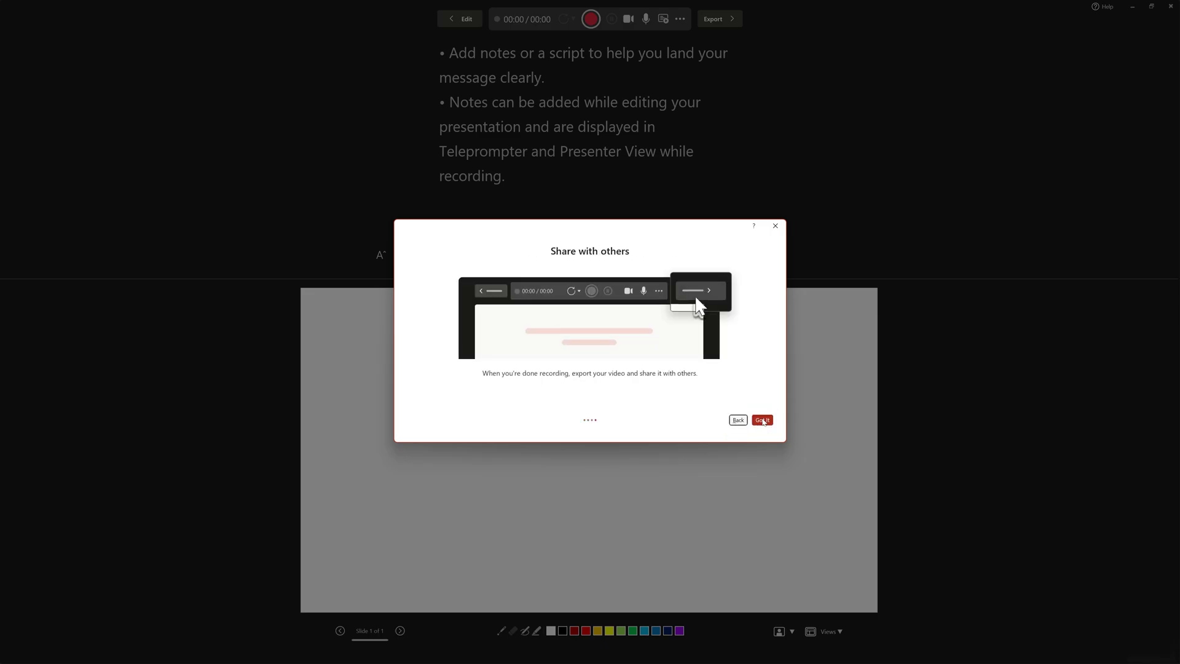
pyautogui.click(743, 421)
pyautogui.click(741, 422)
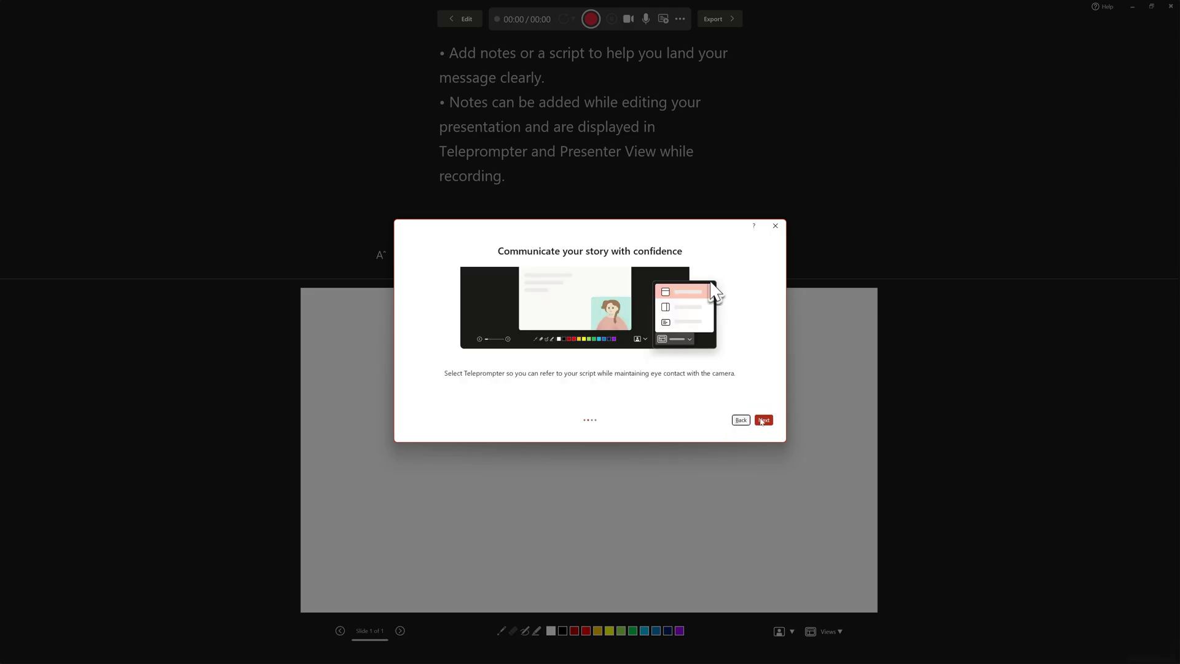
pyautogui.click(762, 422)
pyautogui.click(763, 421)
pyautogui.click(764, 421)
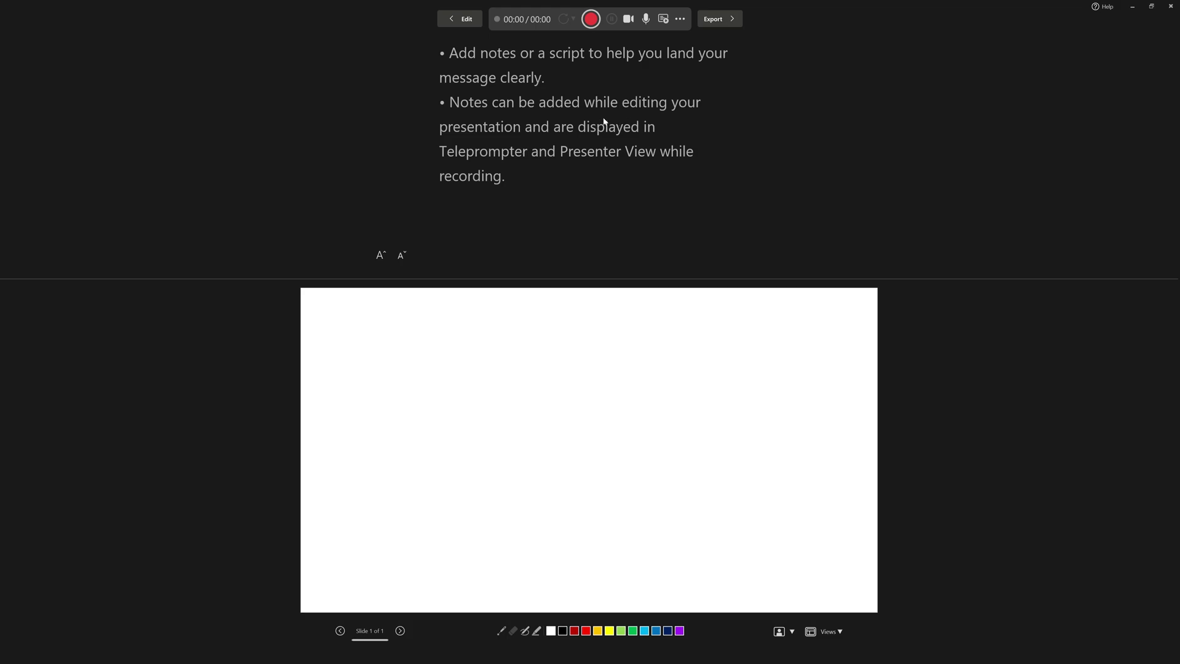
# Record a 6-second take with the camera cameo, then go to the video export page.
pyautogui.click(590, 20)
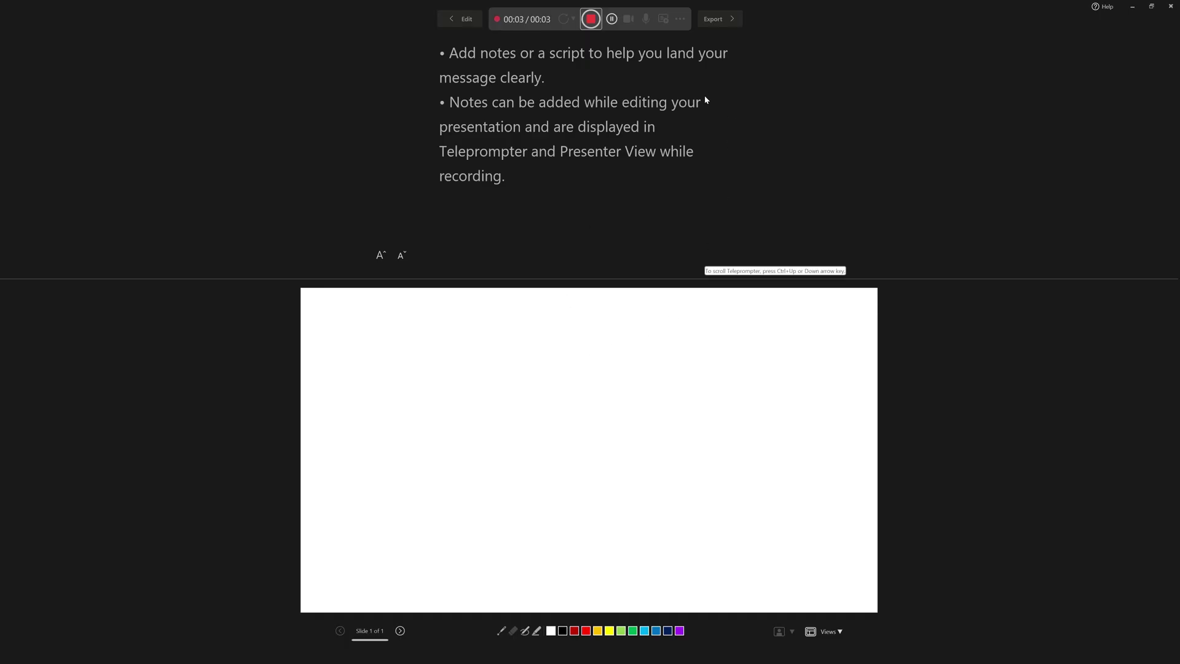
pyautogui.click(592, 19)
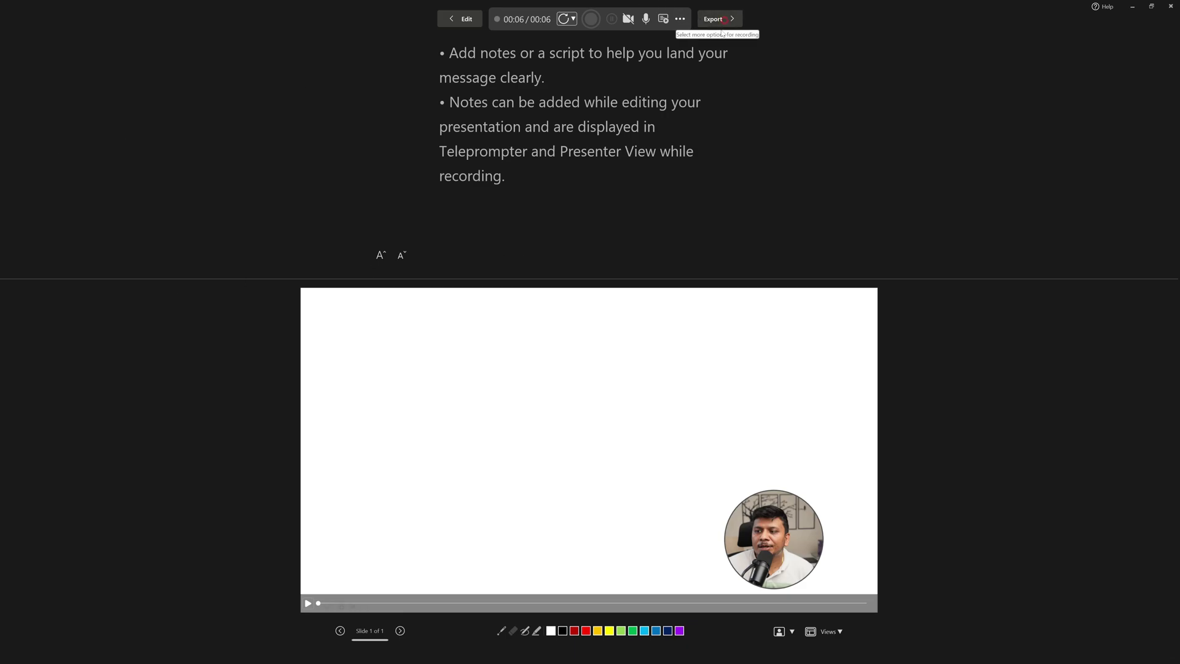
pyautogui.click(701, 19)
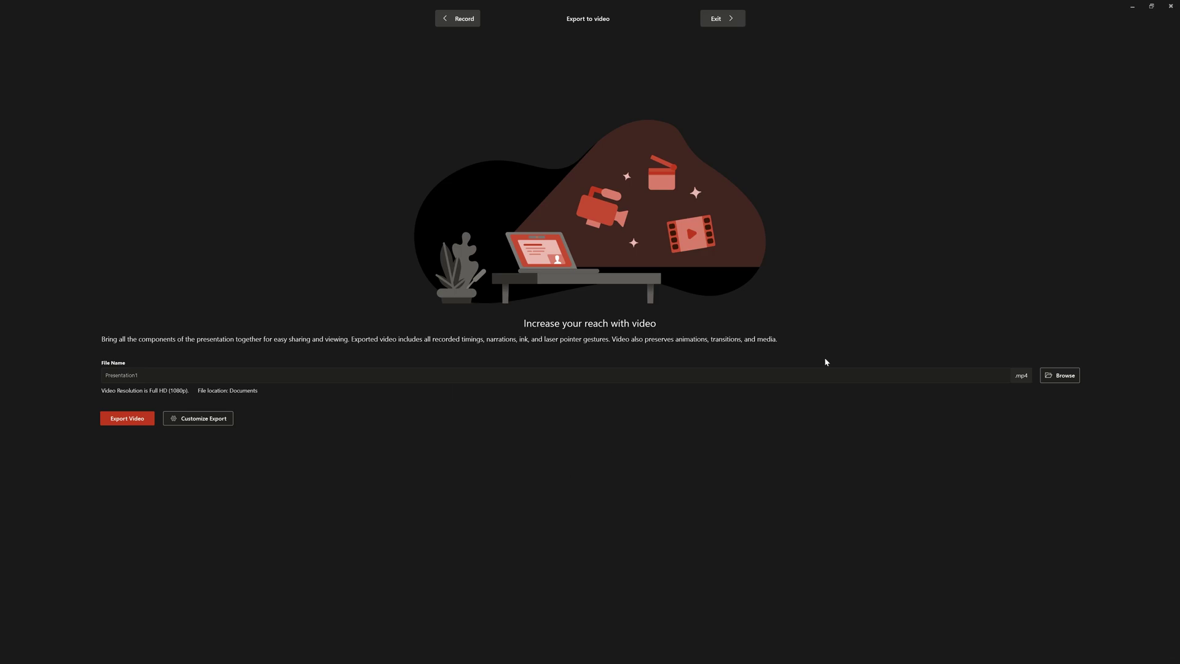
# Export Presentation1.mp4 to the Desktop, check it in the Desktop folder, and leave the export page.
pyautogui.click(1073, 378)
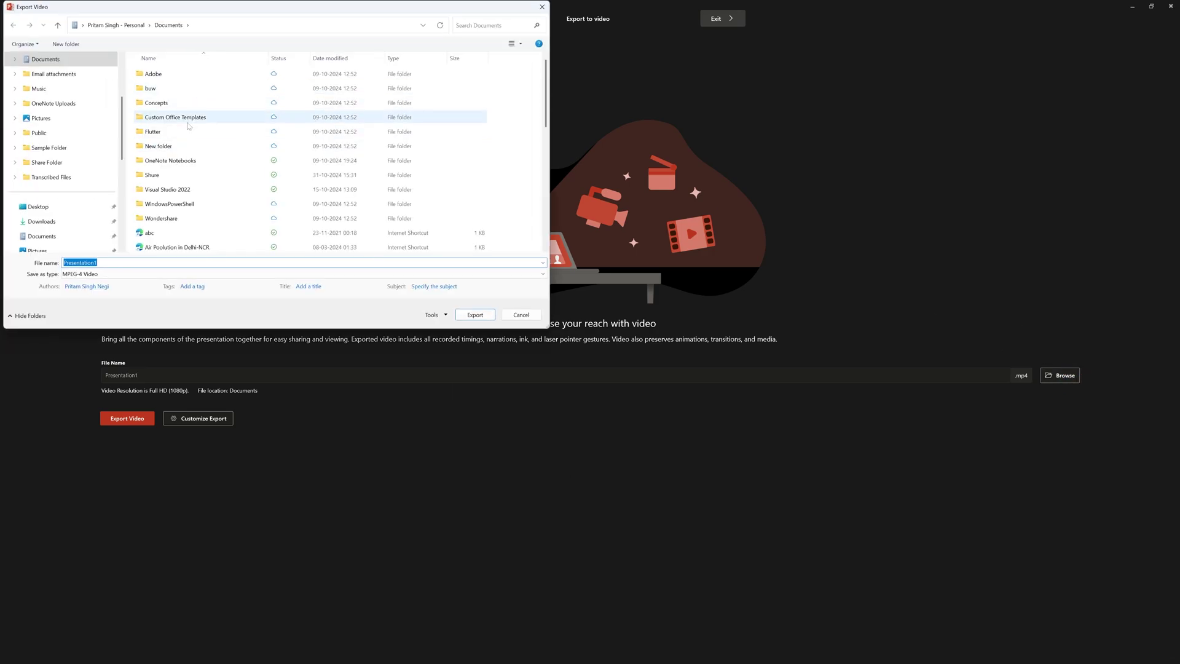
pyautogui.click(62, 207)
pyautogui.click(476, 314)
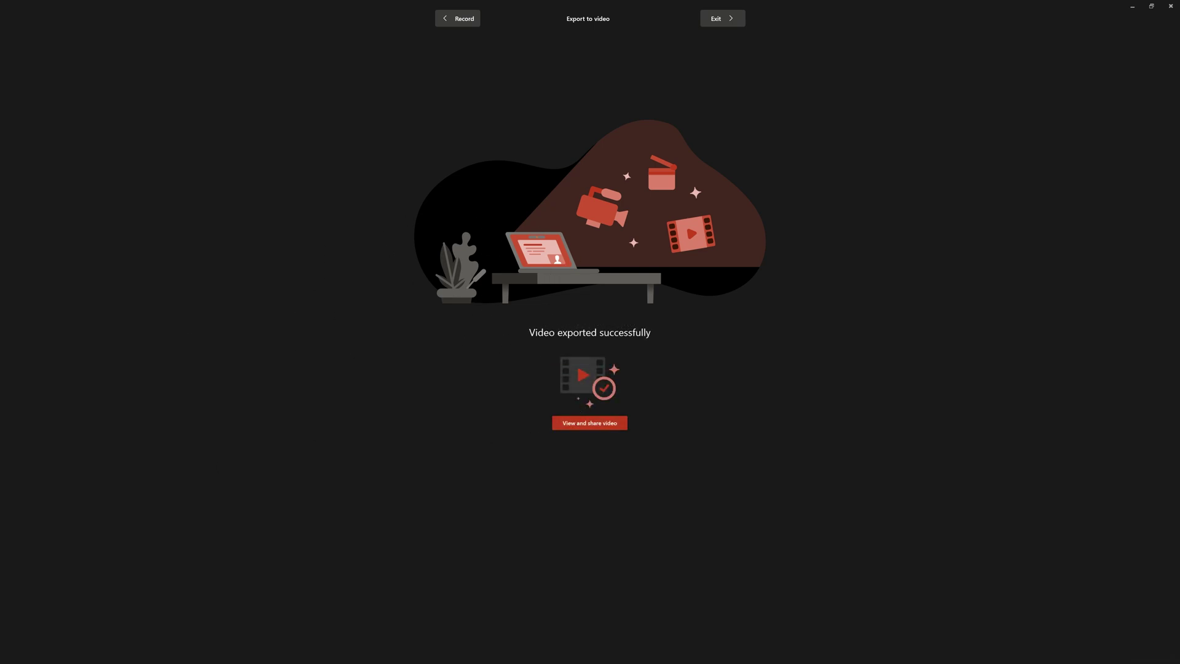
pyautogui.doubleClick(586, 128)
pyautogui.click(728, 20)
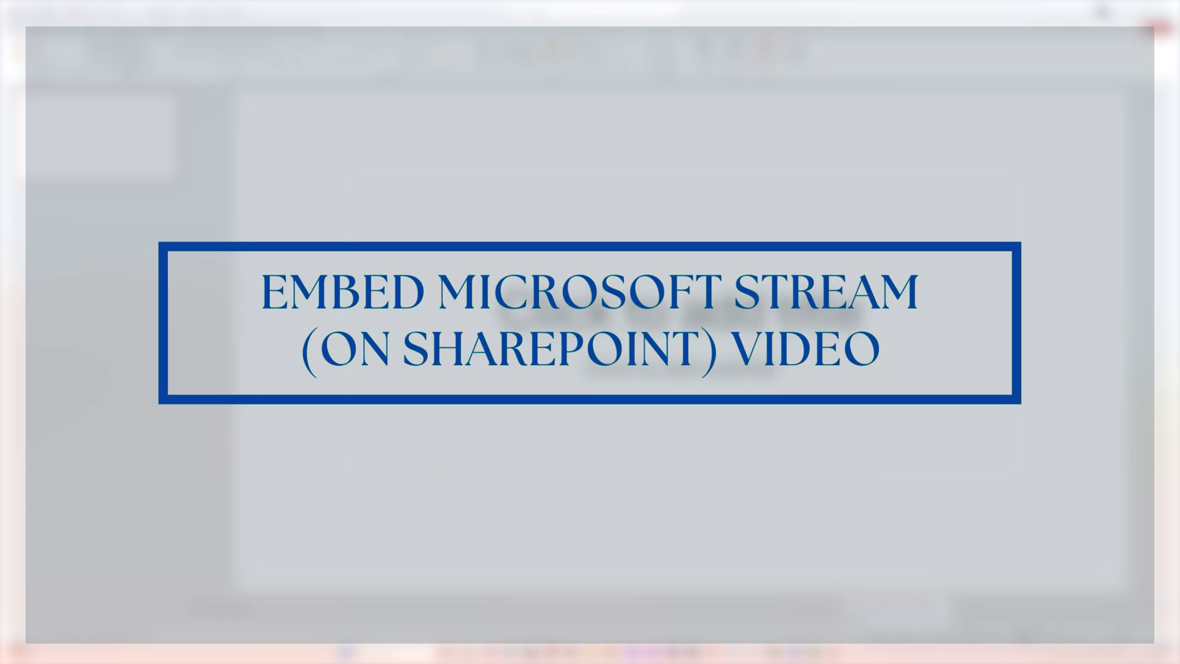
# Open a Chrome window showing the Microsoft 365 home page at office.com.
pyautogui.press('super+9')
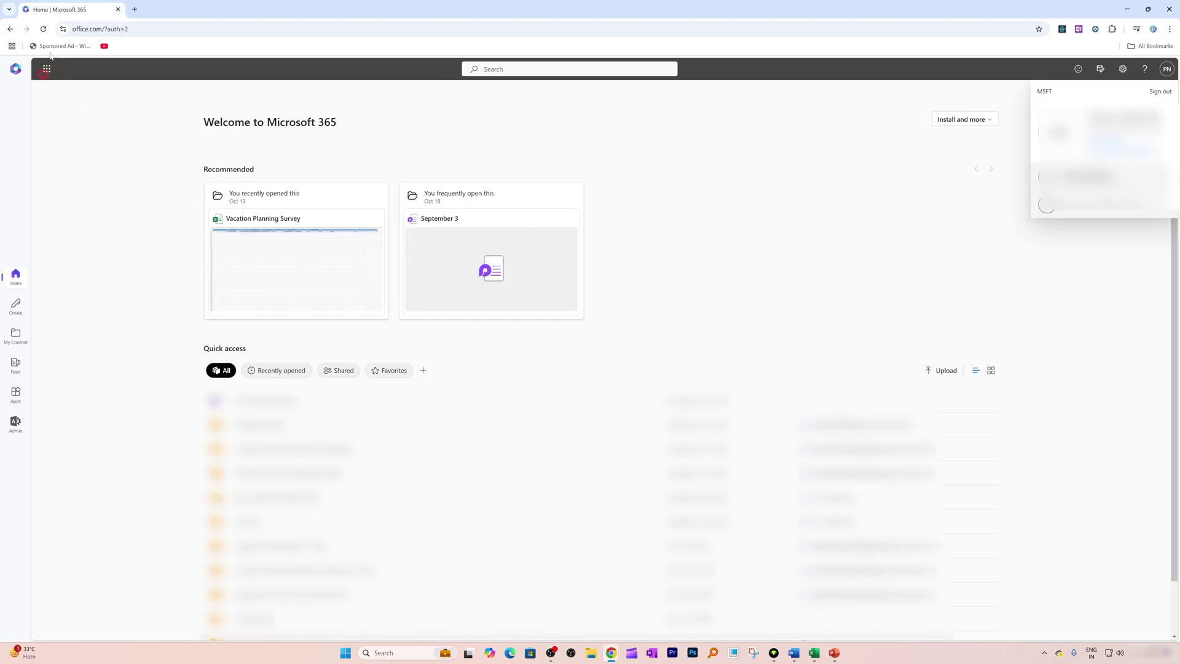
# List all Microsoft 365 apps, then select the 'Welcome to Microsoft Teams' YouTube video's URL.
pyautogui.click(46, 69)
pyautogui.click(117, 93)
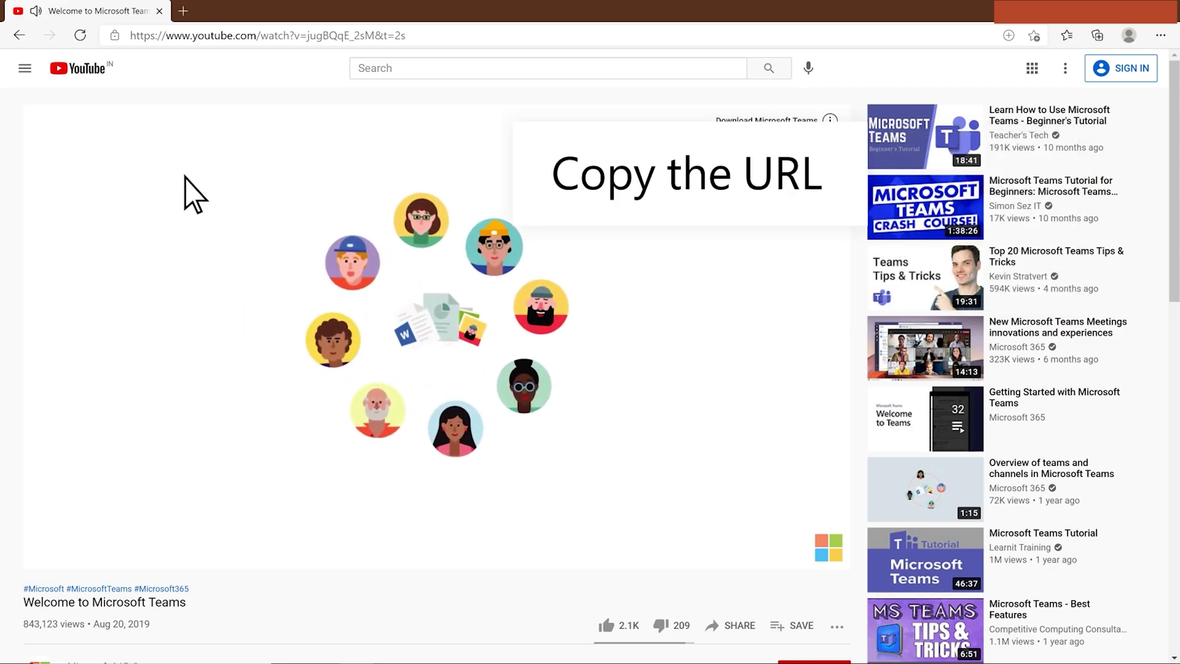
pyautogui.click(261, 38)
pyautogui.hotkey('ctrl', 'c')
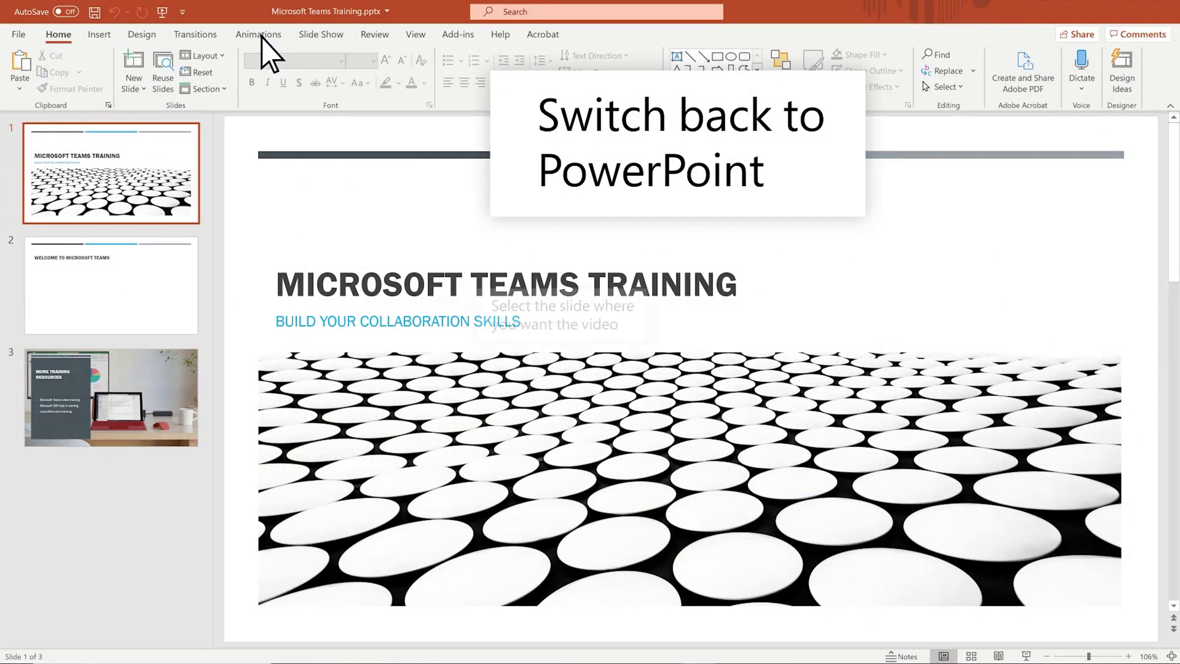
# On slide 2, insert the copied 'Welcome to Microsoft Teams' YouTube URL as an online video.
pyautogui.click(112, 278)
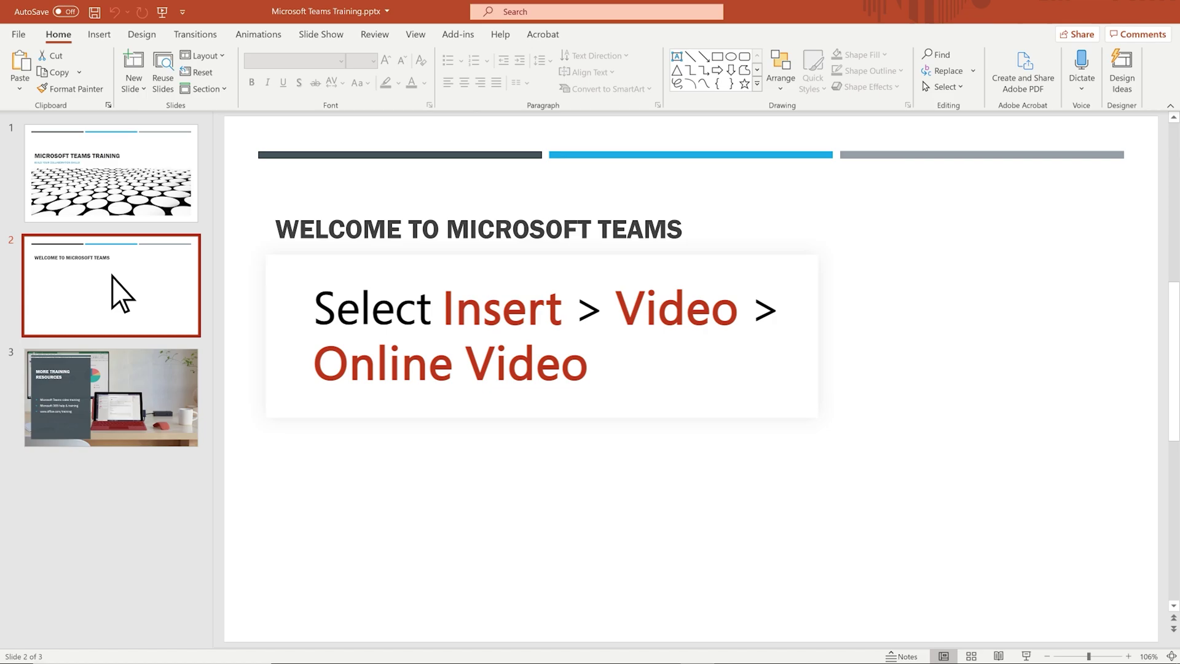
pyautogui.click(100, 36)
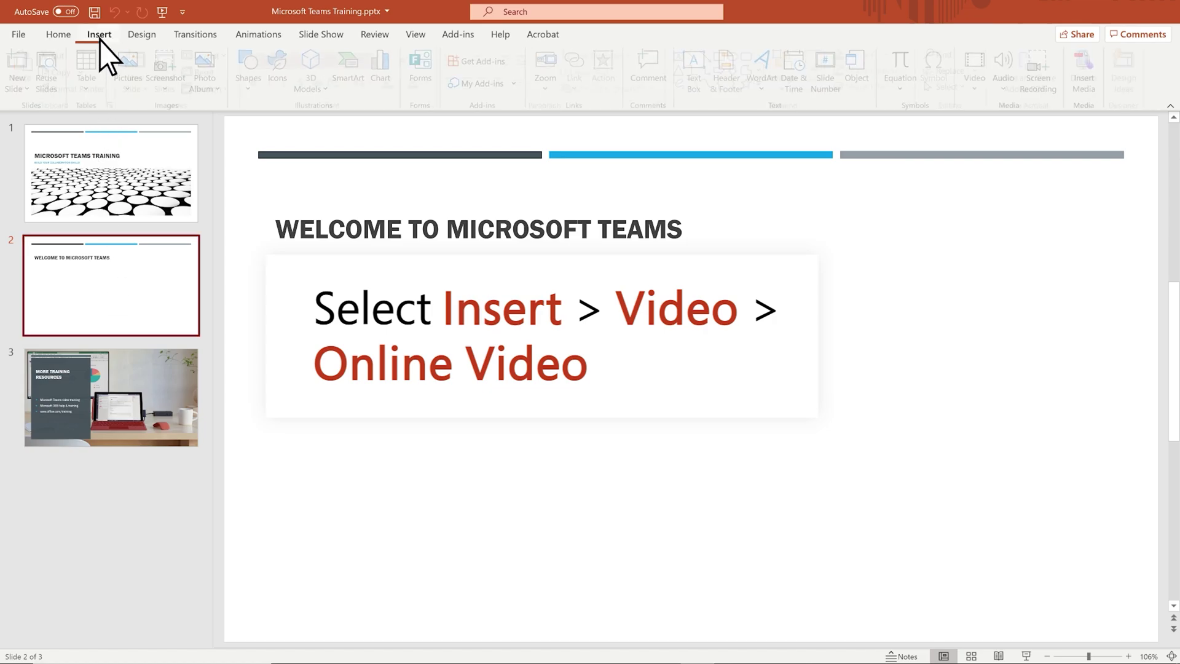
pyautogui.click(977, 85)
pyautogui.click(1013, 110)
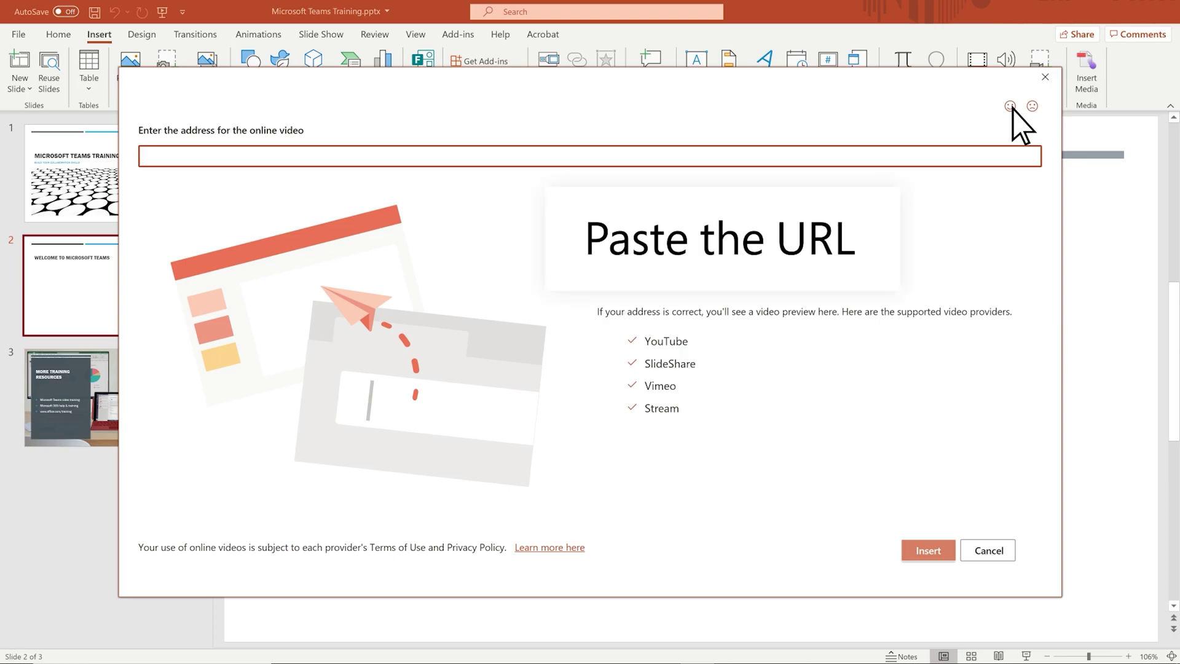
pyautogui.hotkey('ctrl', 'v')
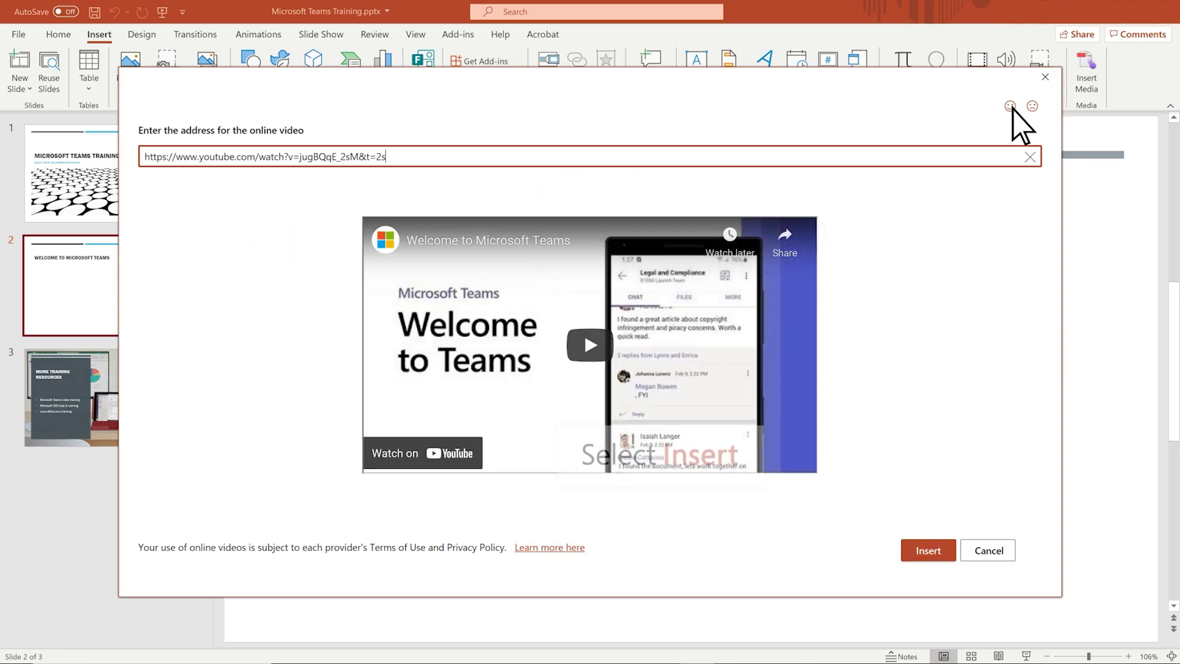
pyautogui.click(928, 555)
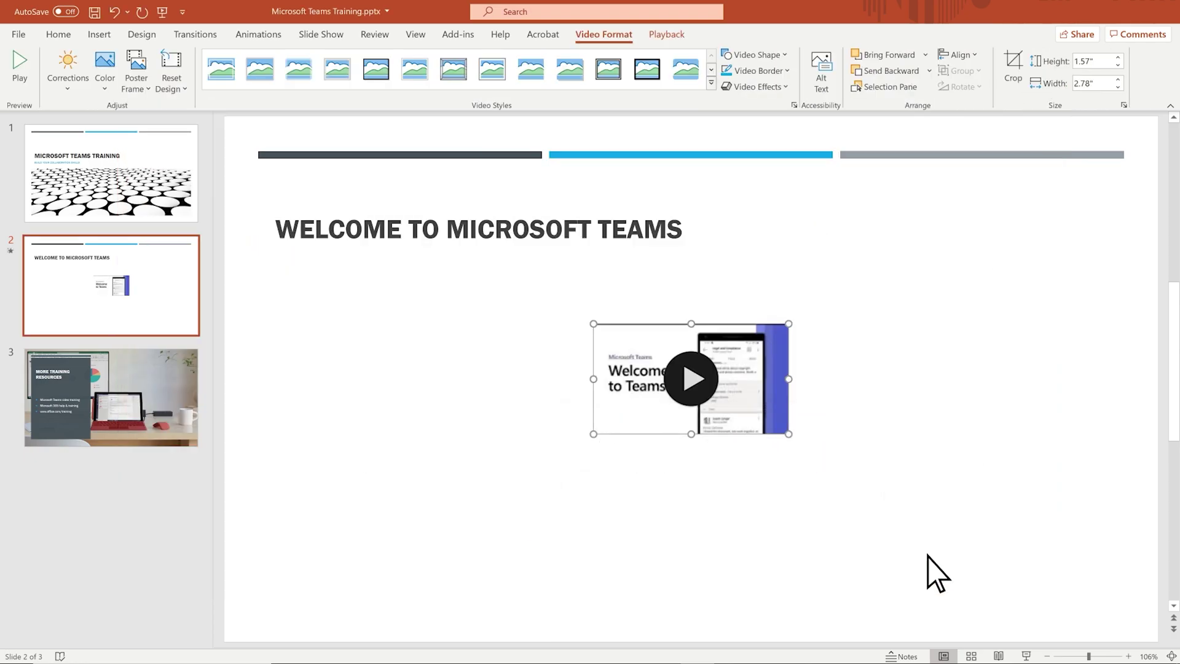
# Enlarge the embedded Teams video on slide 2 by dragging its corner.
pyautogui.moveTo(789, 435); pyautogui.dragTo(923, 507)
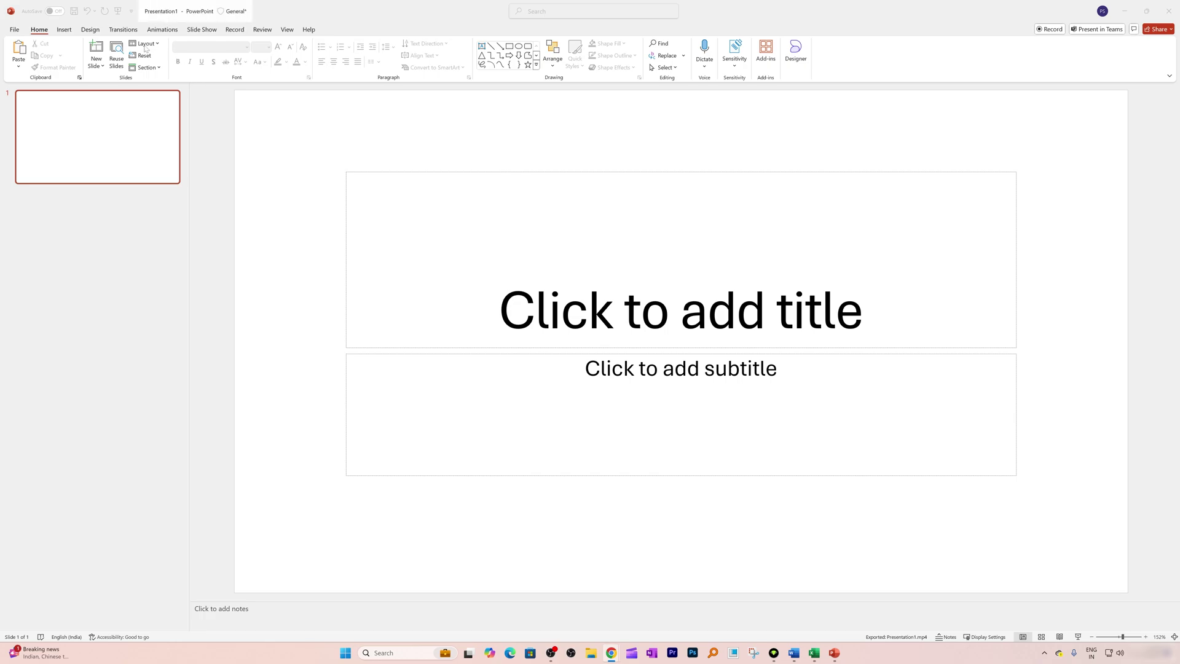
# Insert the exported webcam video from this device, then open and dismiss the Insert Captions dialog.
pyautogui.click(65, 31)
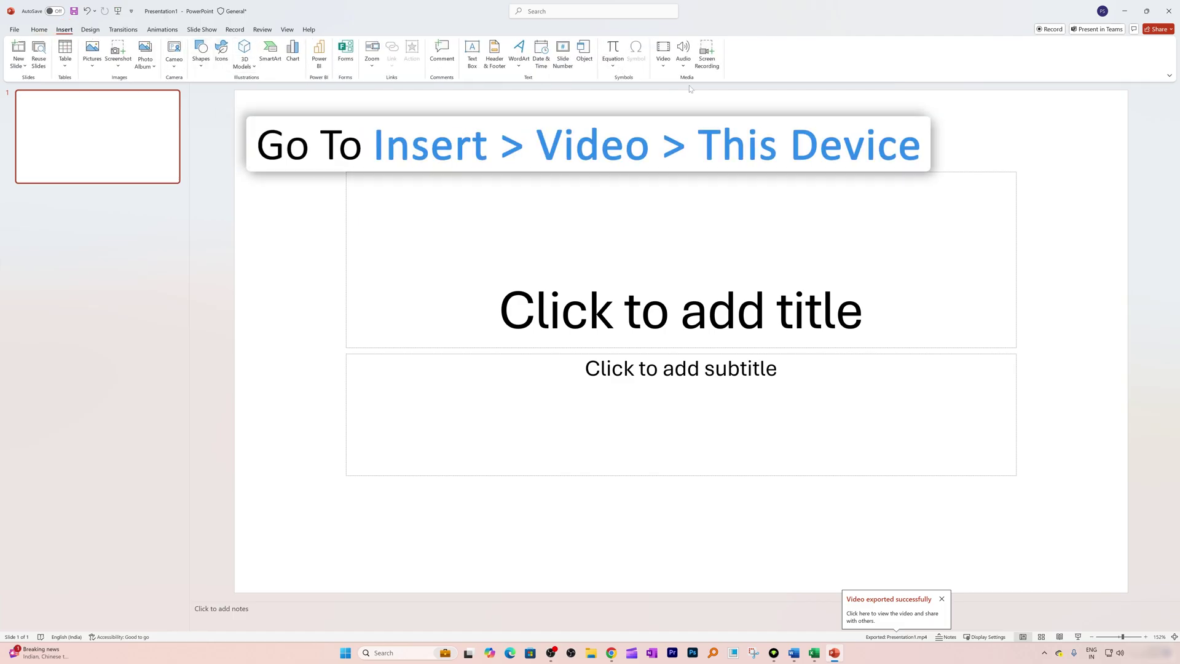
pyautogui.click(659, 69)
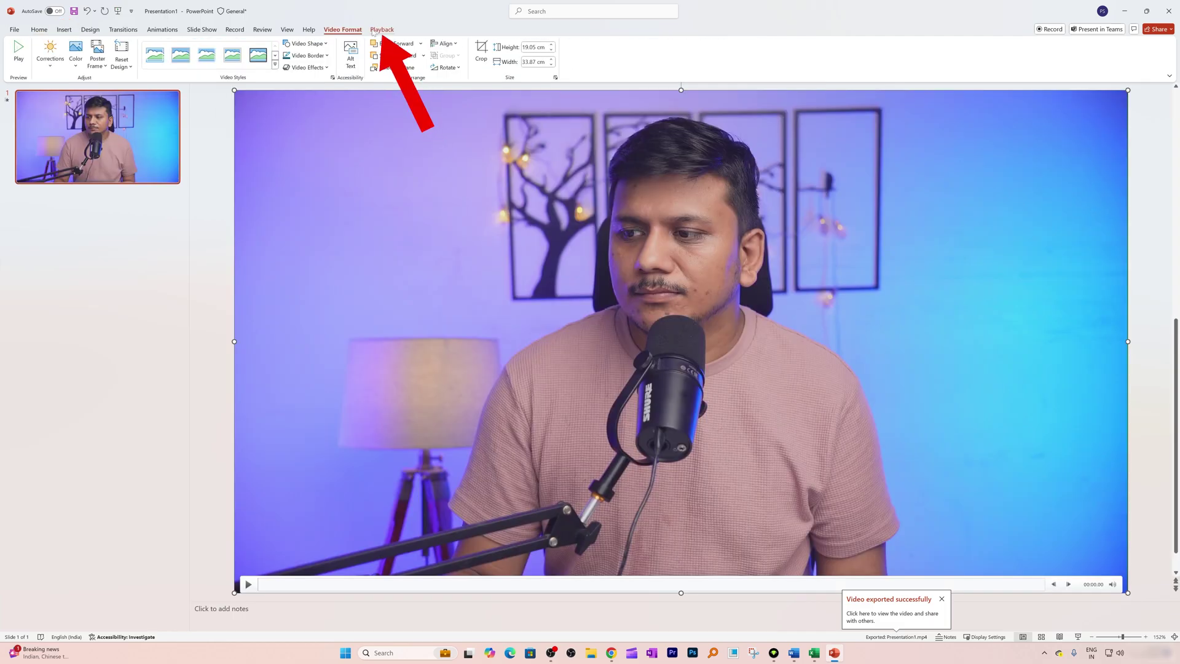
pyautogui.click(382, 30)
pyautogui.click(386, 56)
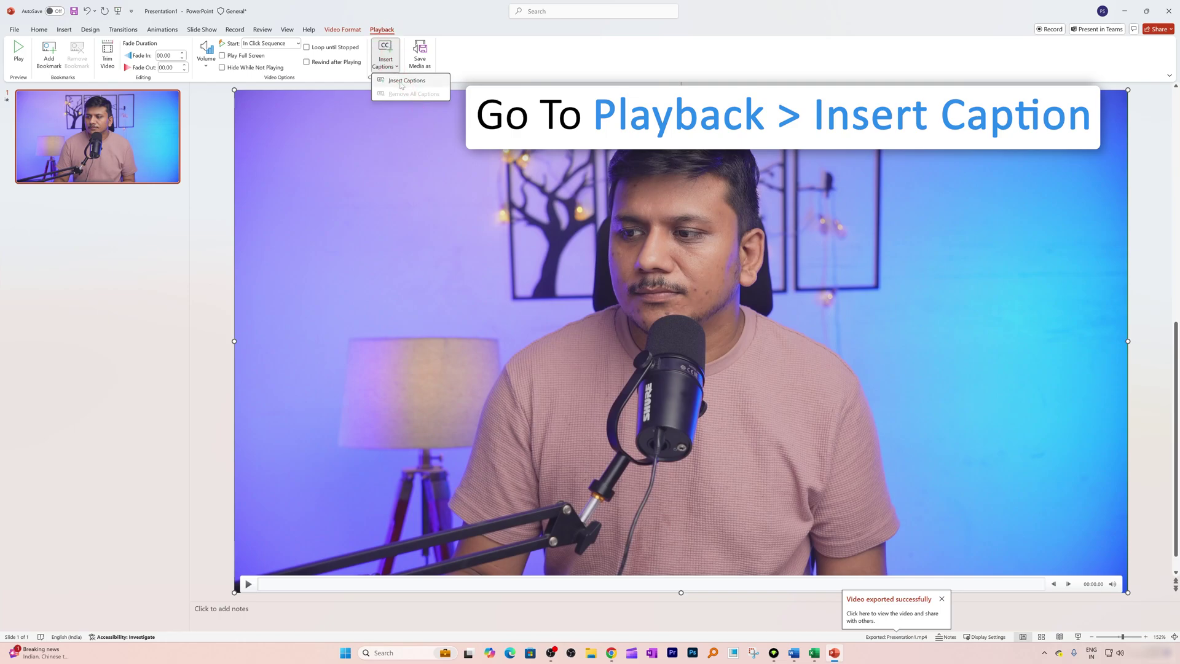
pyautogui.click(402, 83)
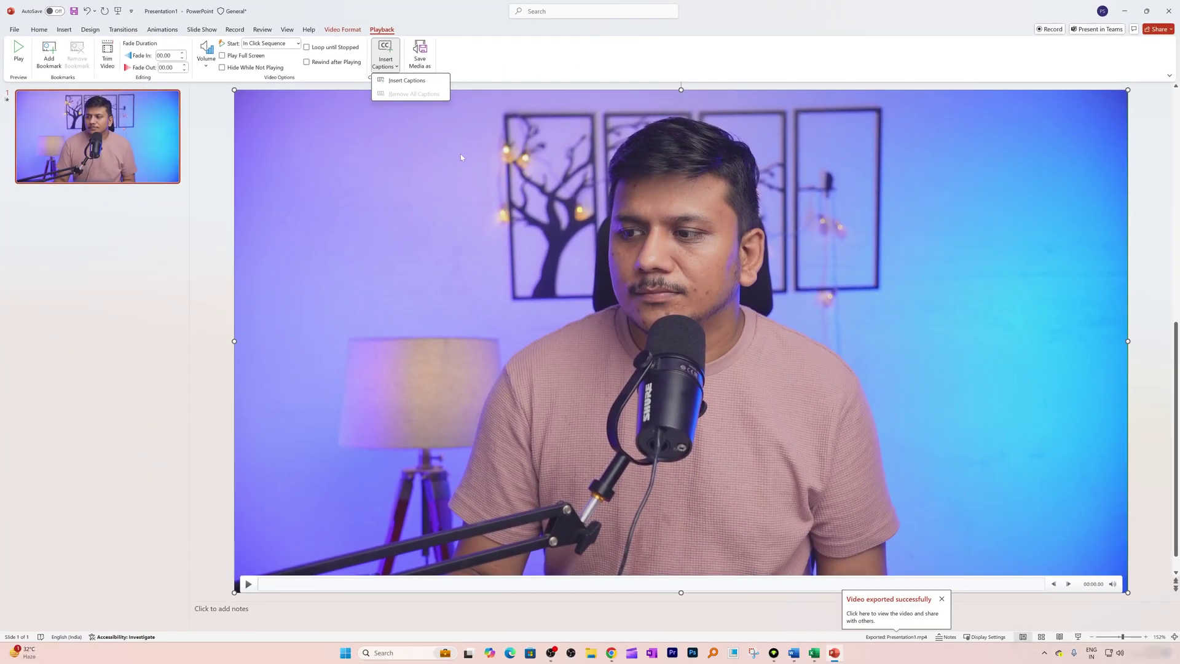
pyautogui.click(458, 193)
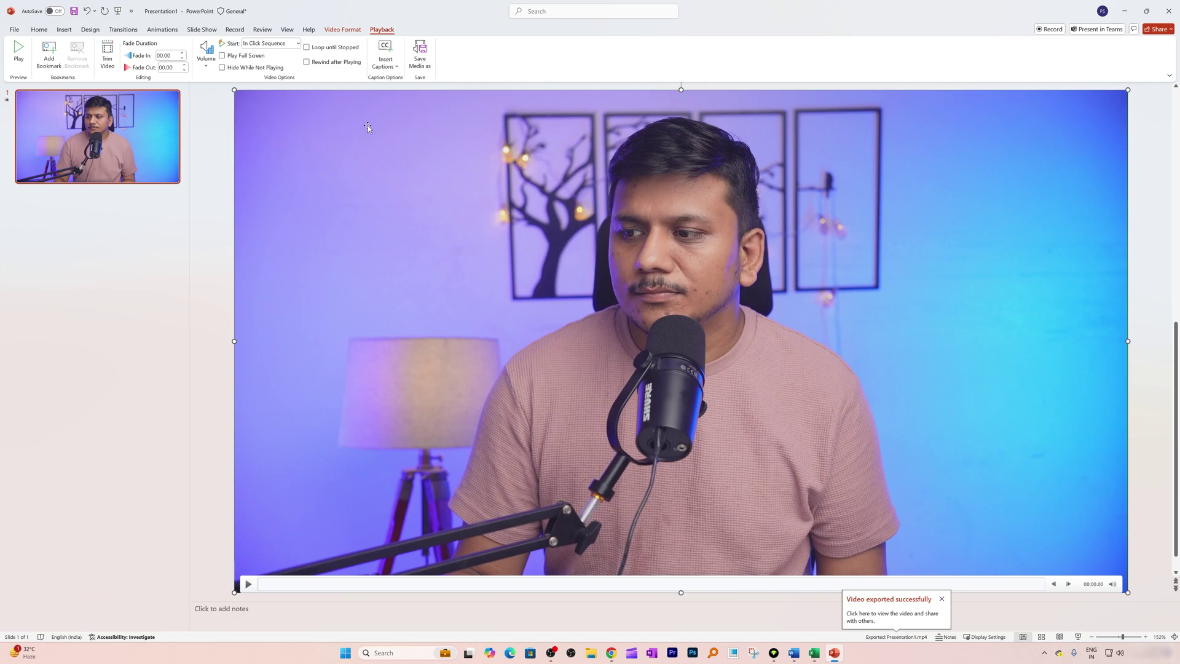
# Delete the slide's video, then maximize Outlook and continue setup with the suggested account.
pyautogui.press('Delete')
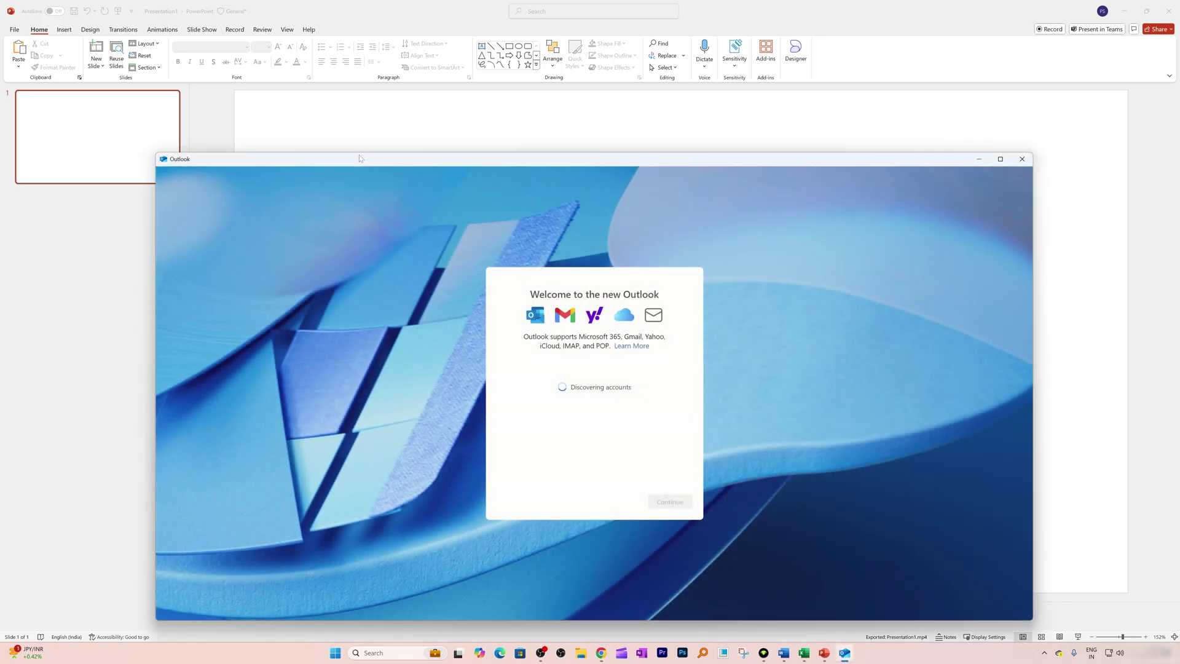
pyautogui.doubleClick(359, 159)
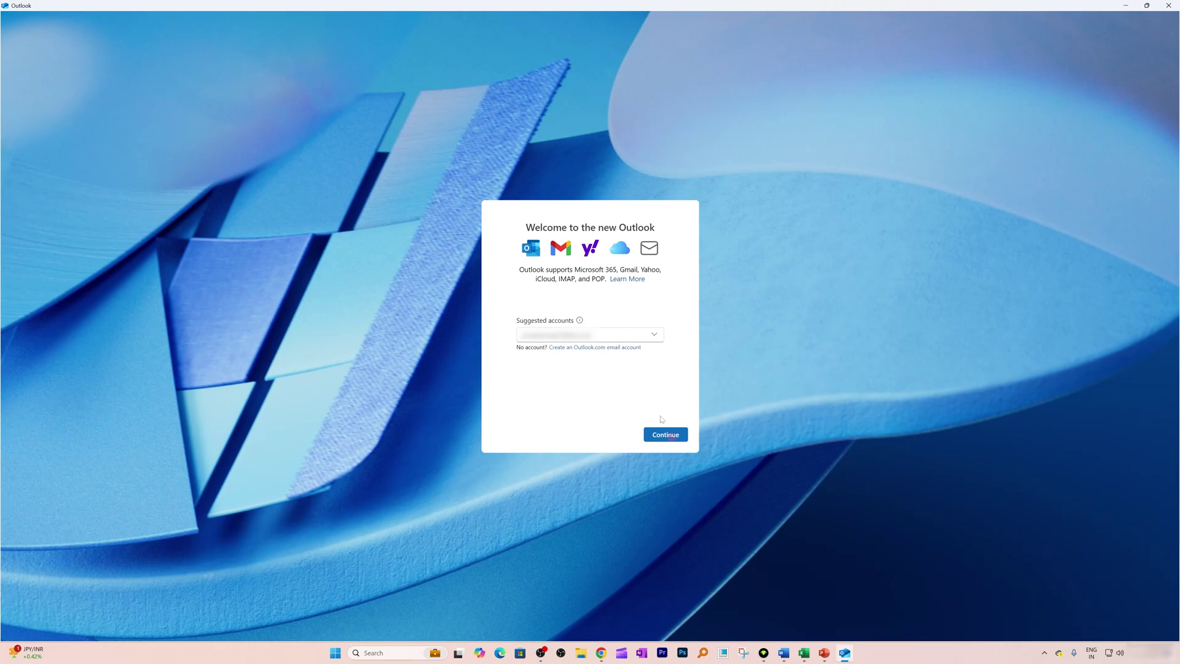
pyautogui.click(666, 434)
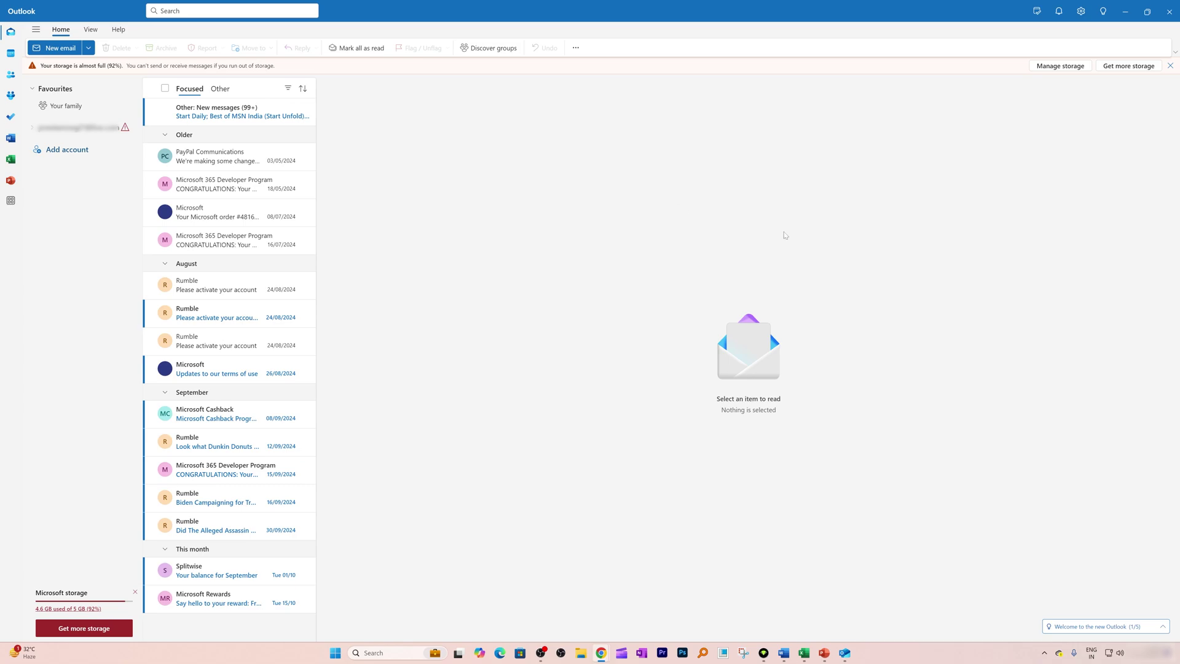
# Shorten all Outlook calendar events by ending them early (5 minutes under an hour, 10 otherwise) and save.
pyautogui.click(1081, 11)
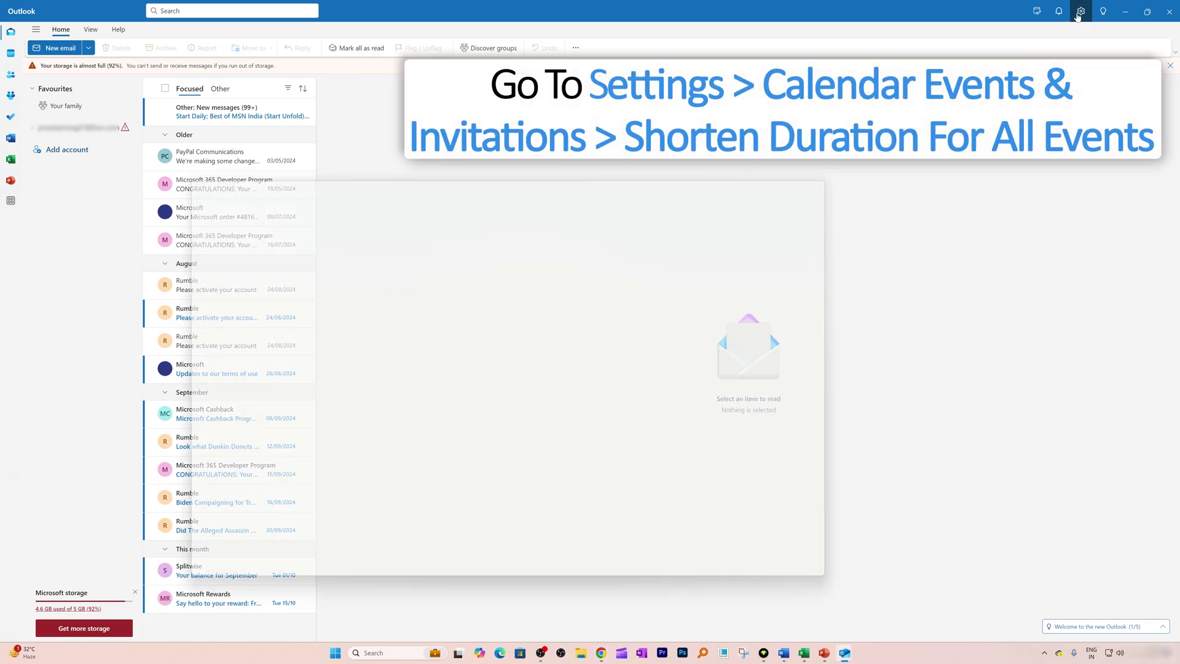
pyautogui.click(203, 287)
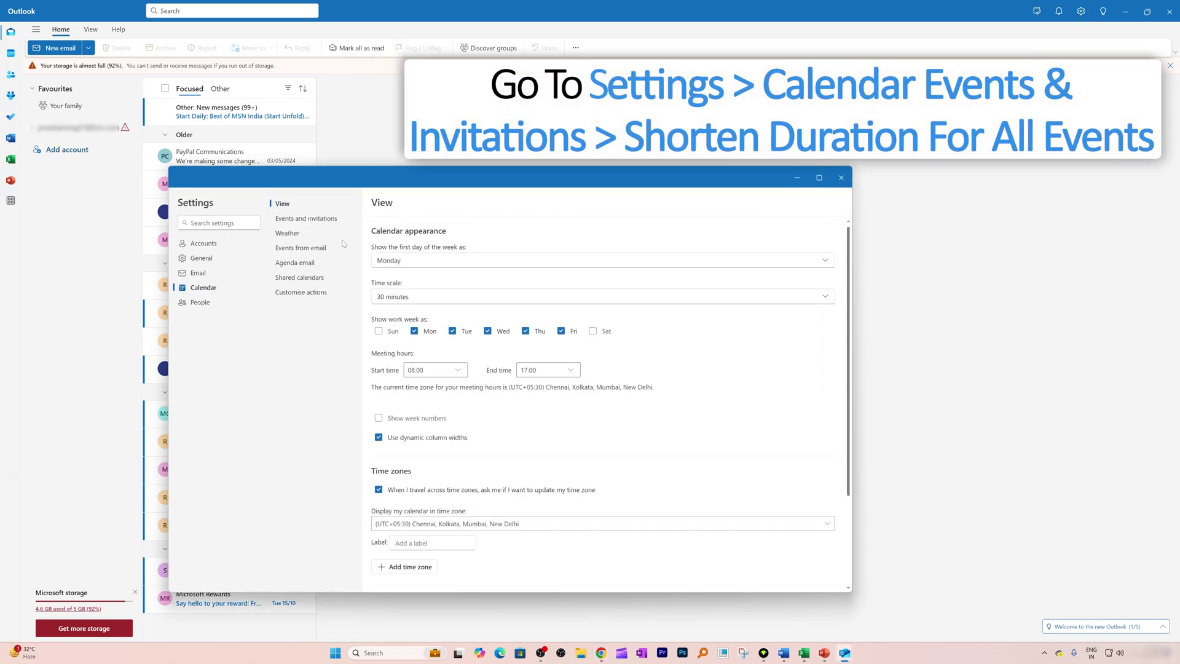
pyautogui.click(339, 220)
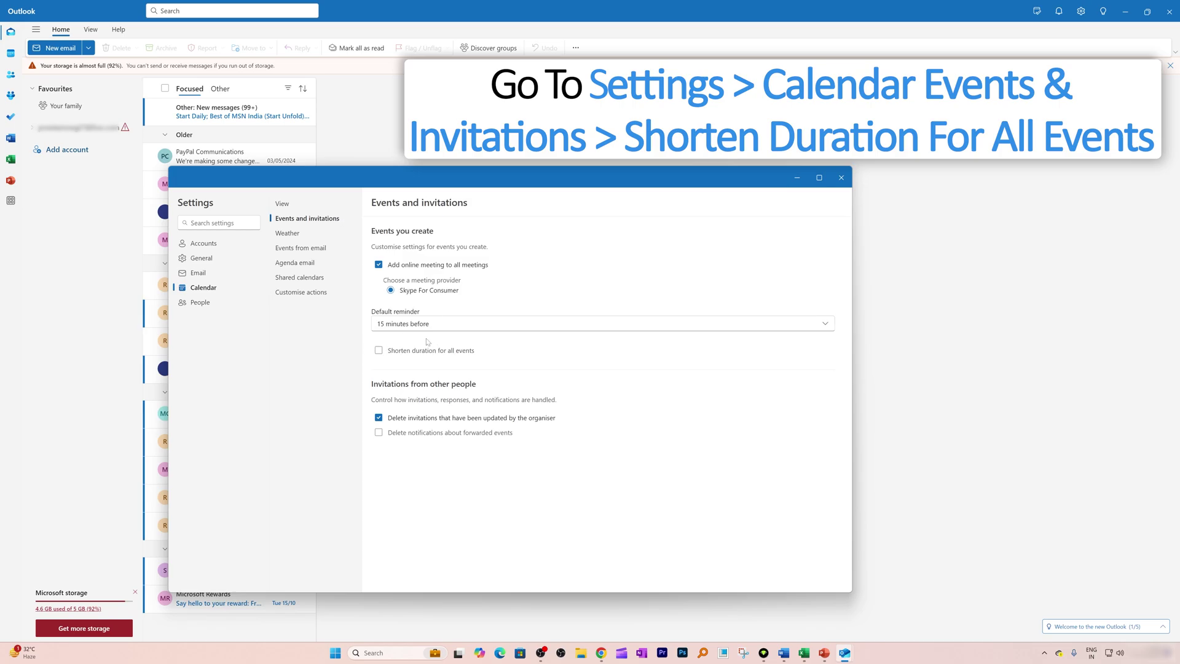
pyautogui.click(407, 352)
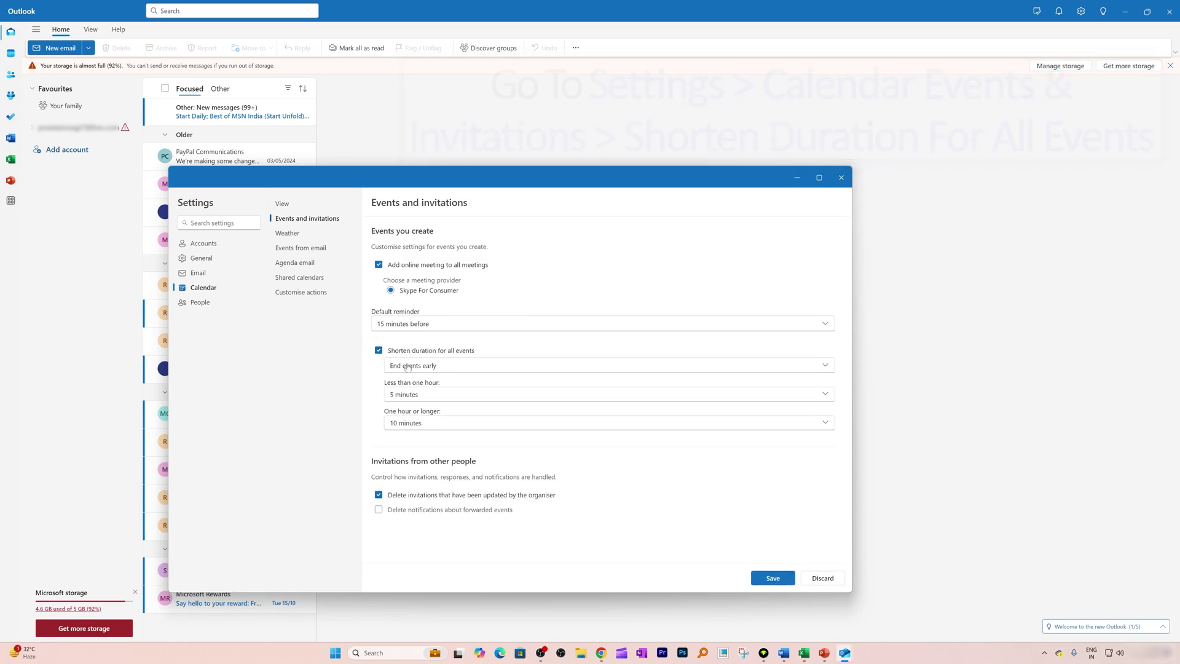
pyautogui.click(408, 369)
pyautogui.click(455, 383)
pyautogui.click(782, 581)
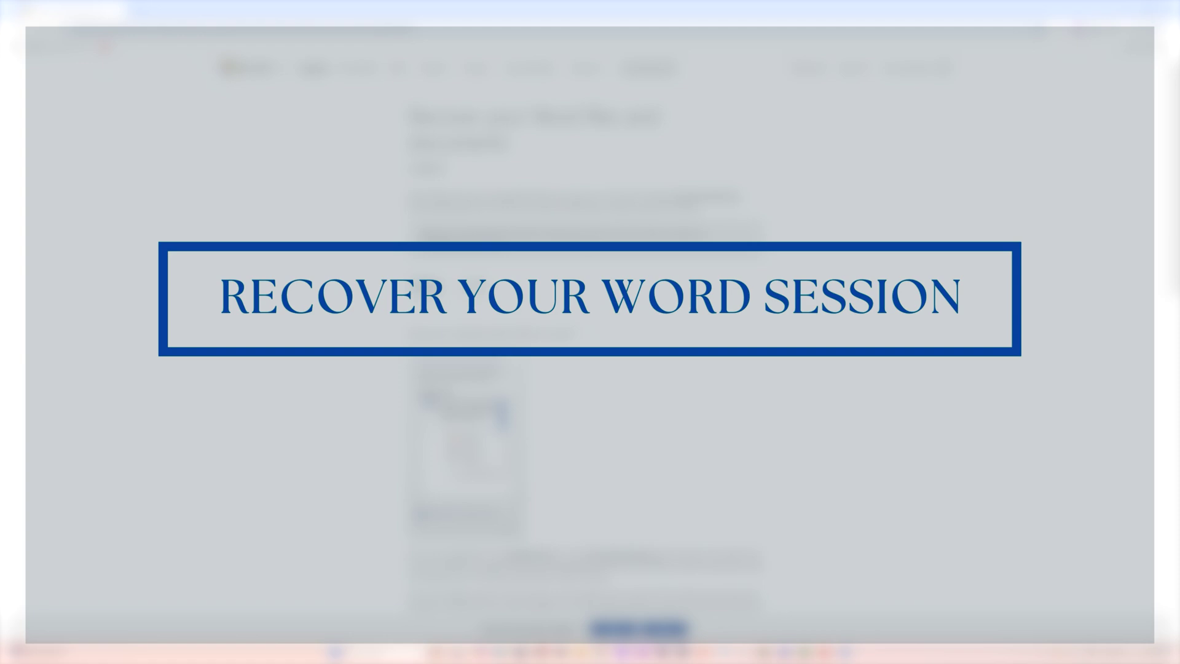
# Highlight the Word recovery article's sentence on using autosave date and time to pick a file.
pyautogui.scroll(-15, 382, 249)
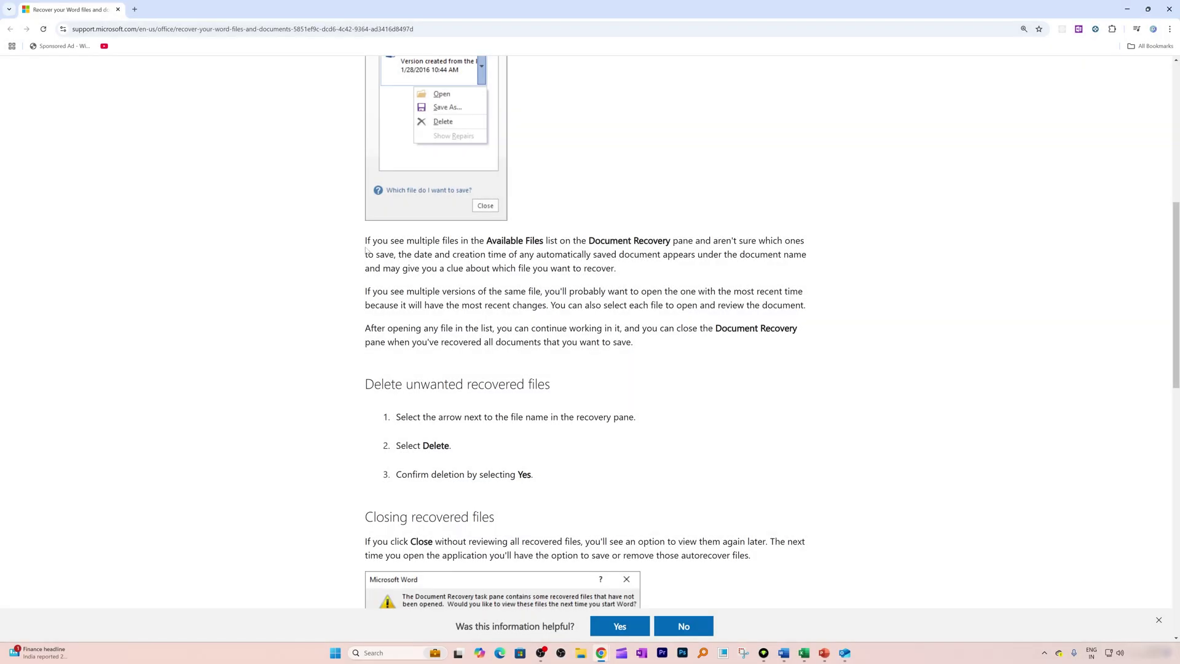
pyautogui.moveTo(365, 241); pyautogui.dragTo(800, 240)
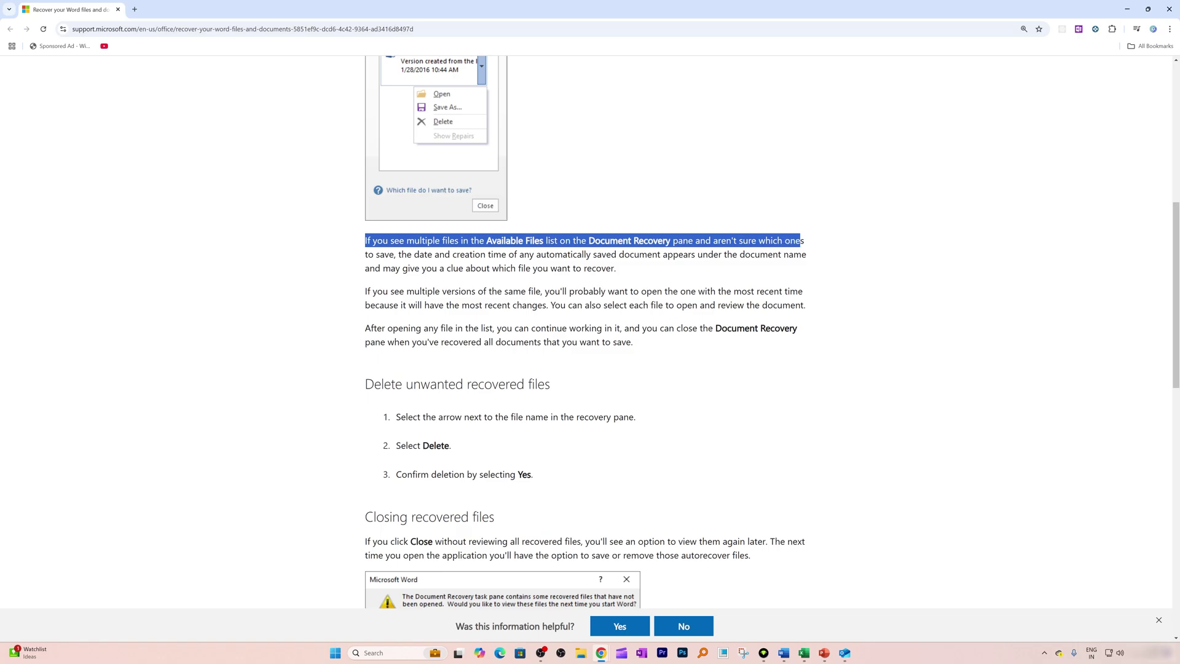
pyautogui.moveTo(407, 255); pyautogui.dragTo(807, 265)
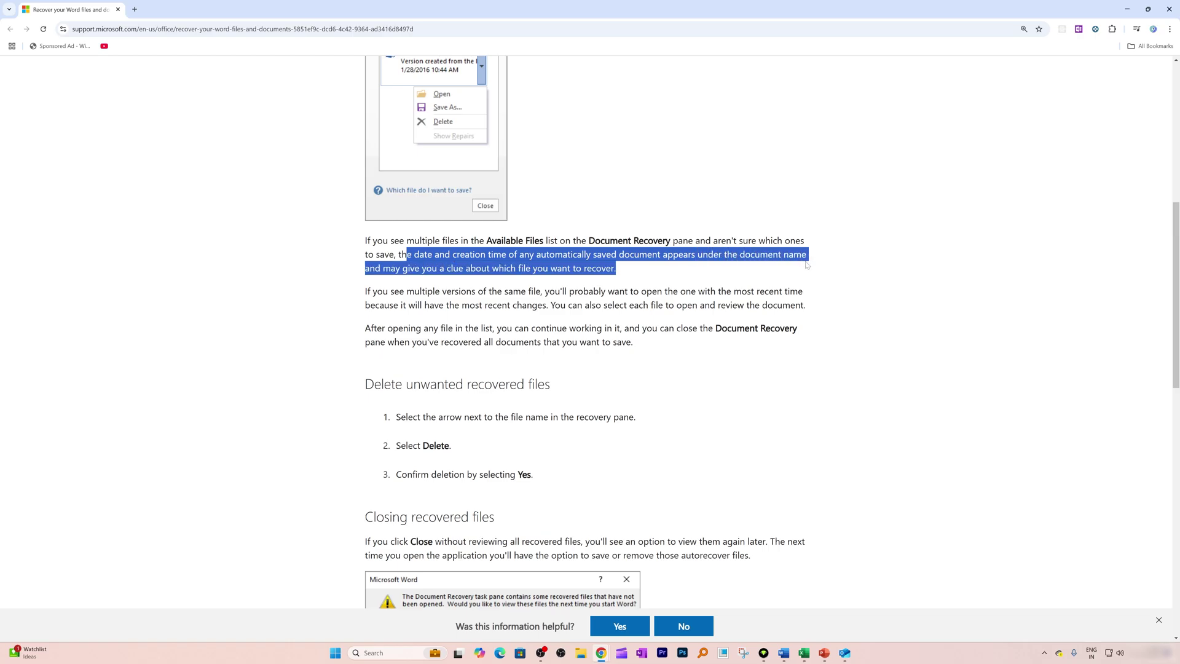
# Open OneNote on a new Untitled page in Quick Notes.
pyautogui.scroll(2, 595, 278)
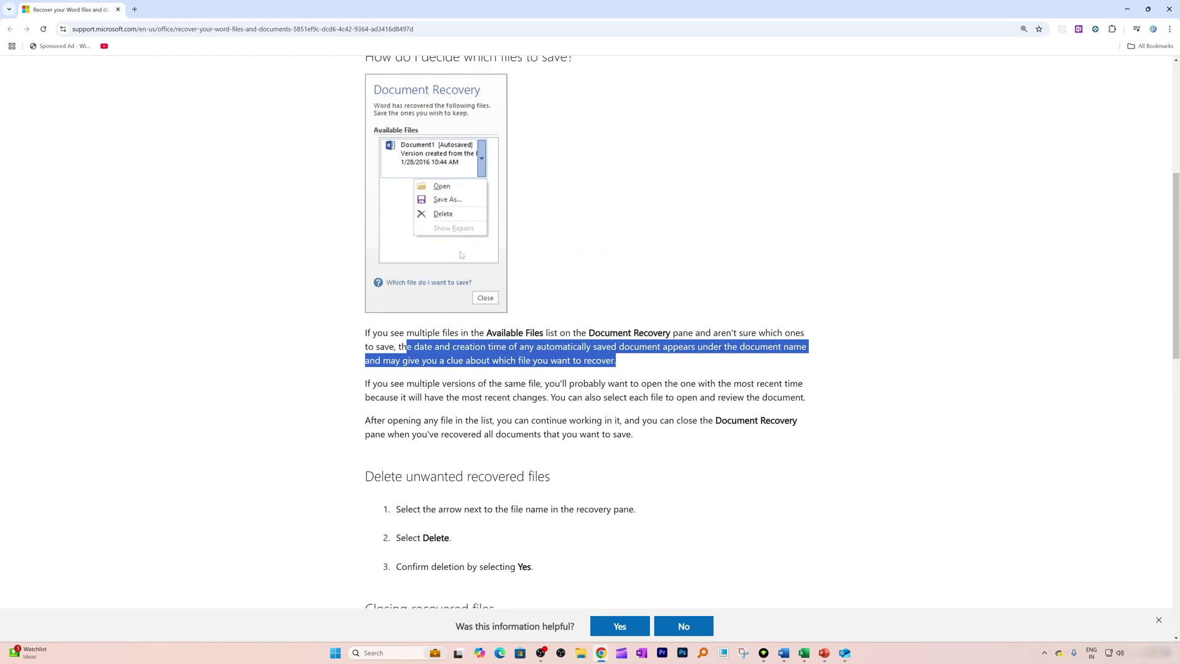
pyautogui.scroll(2, 462, 257)
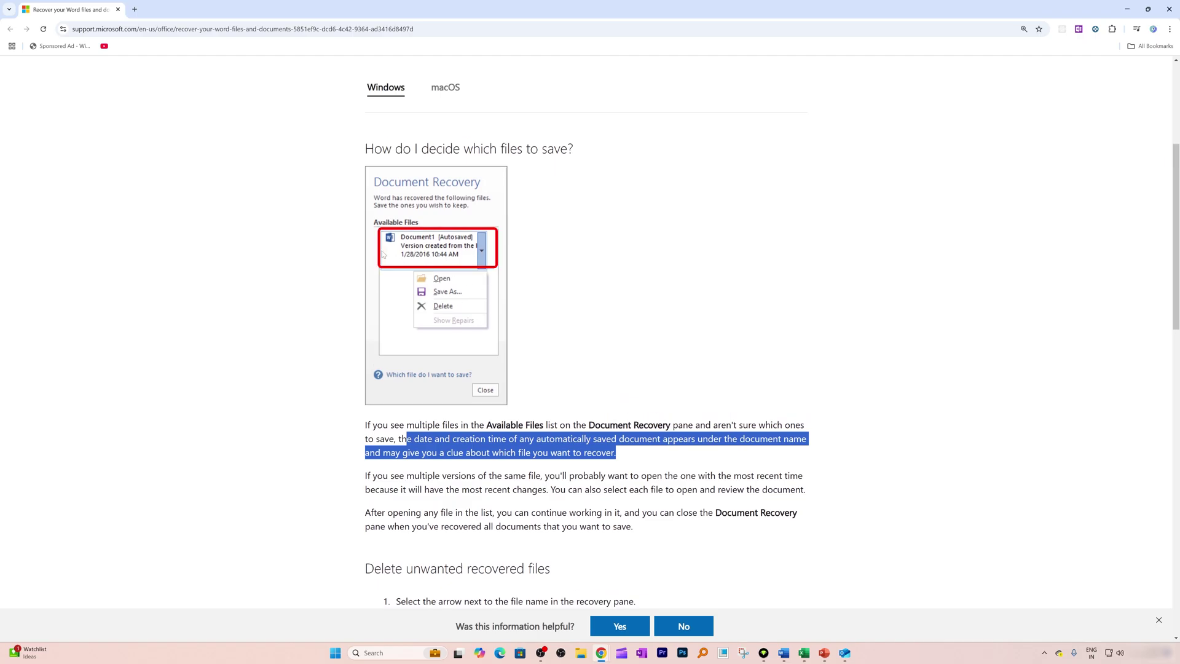
pyautogui.scroll(-3, 555, 262)
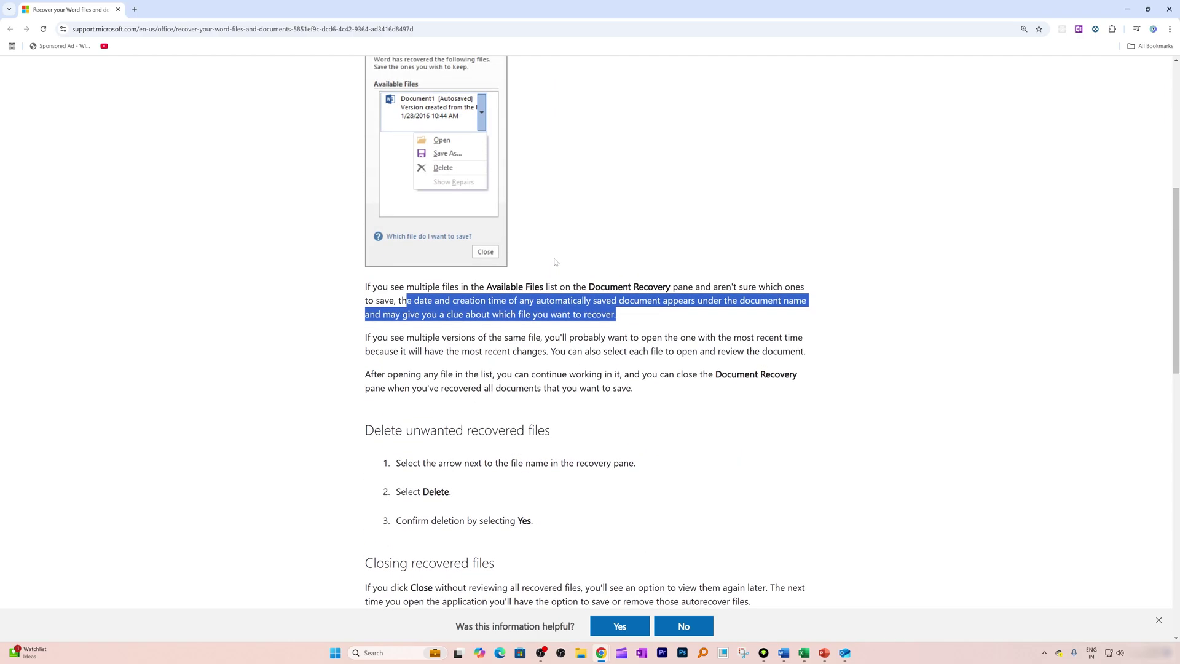
pyautogui.scroll(-7, 591, 172)
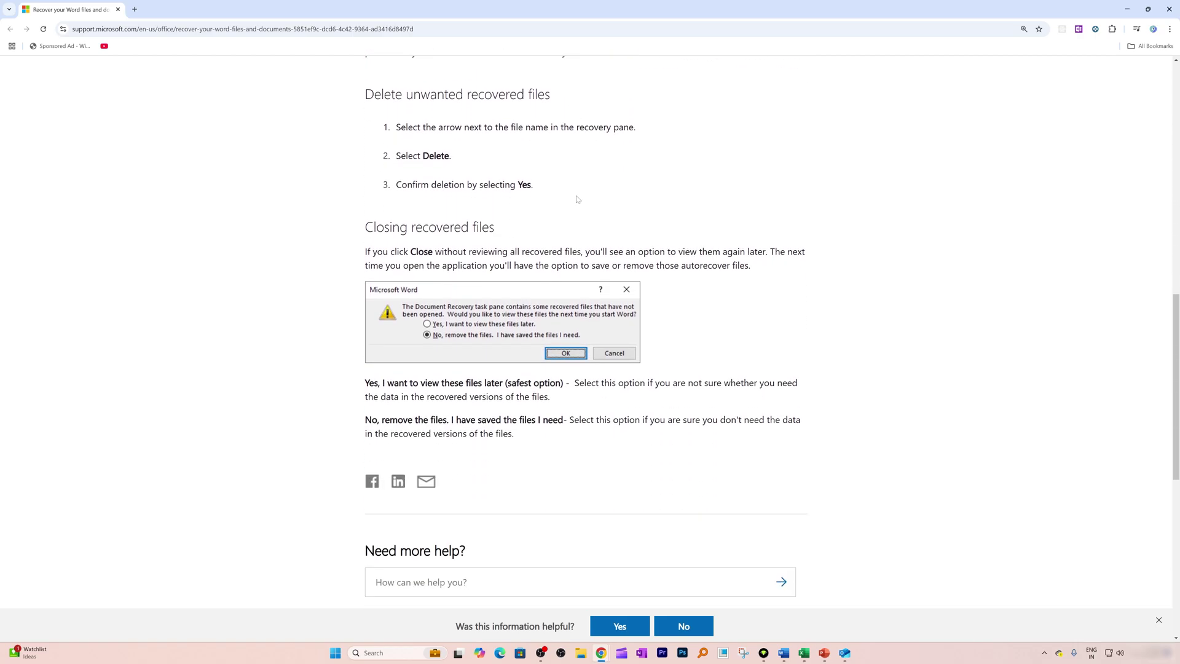
pyautogui.scroll(11, 578, 199)
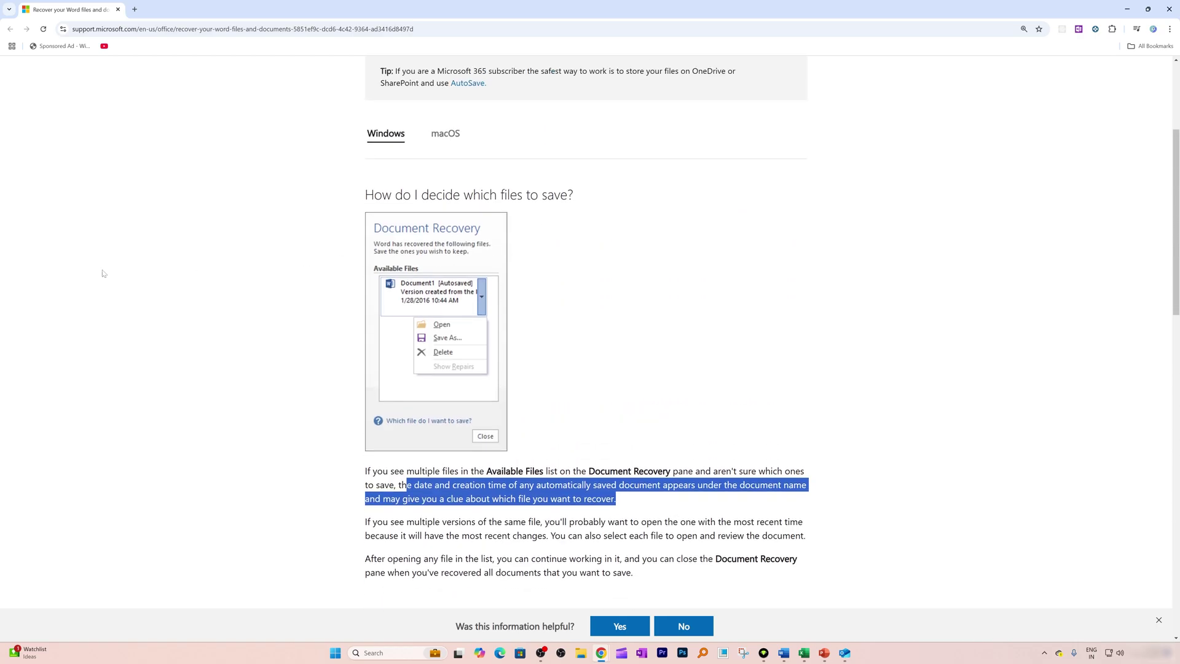
pyautogui.press('super+alt+n')
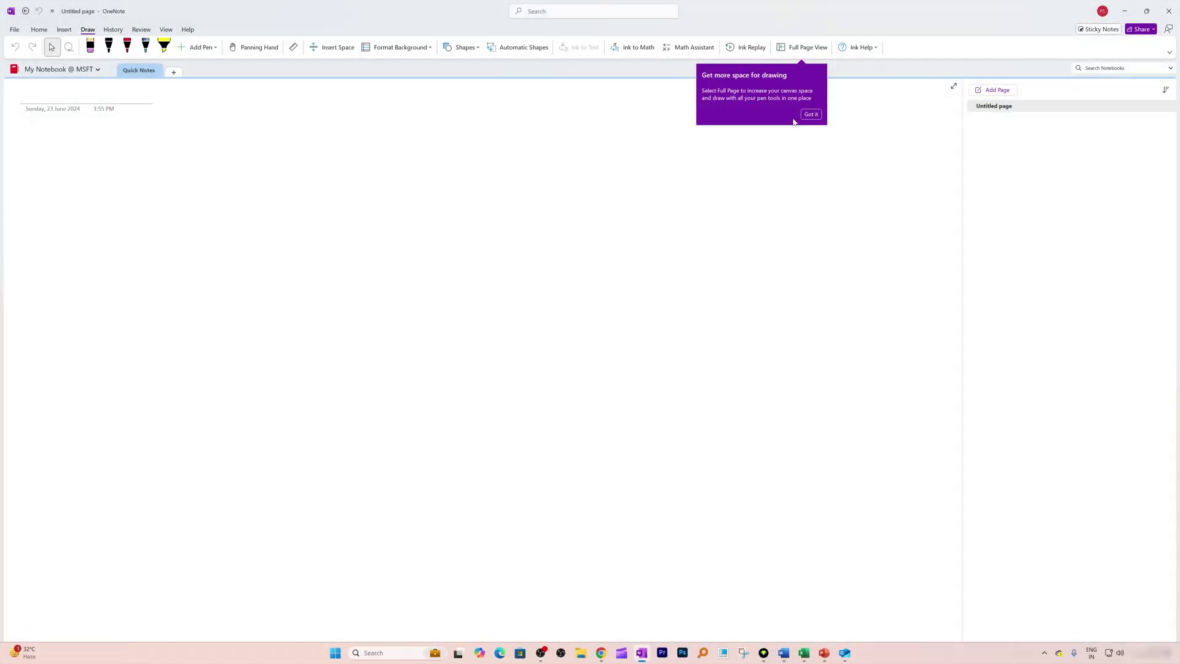
# Dismiss the 'Get more space for drawing' tip in OneNote's Draw tools.
pyautogui.click(811, 114)
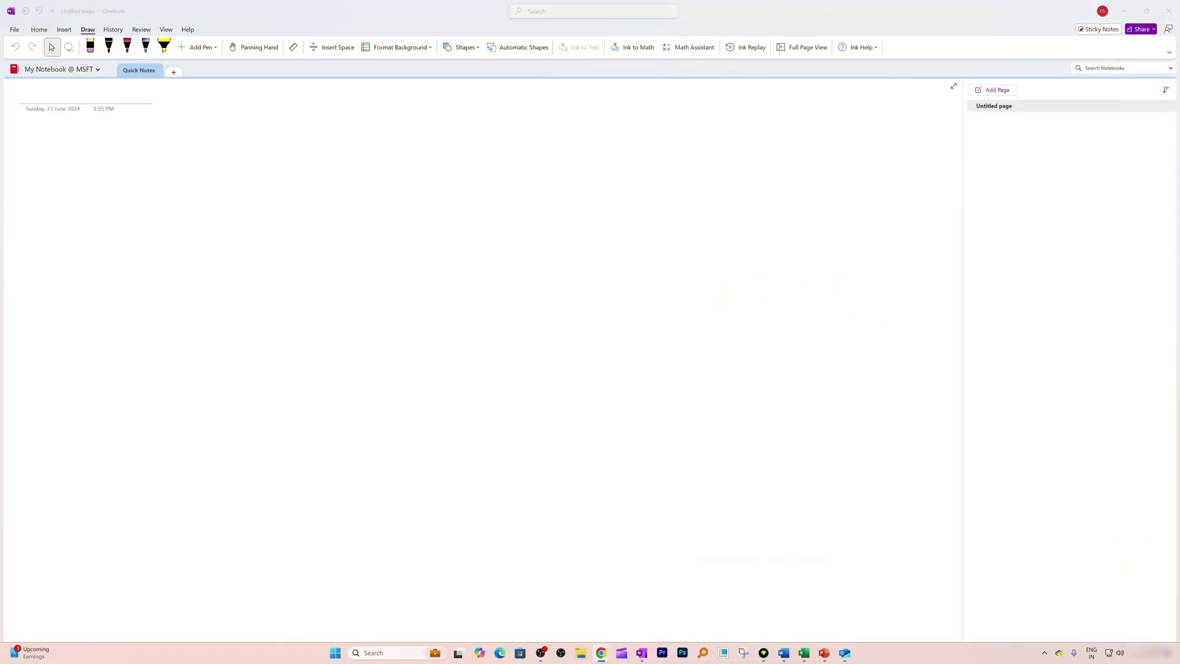
# Handwrite 'Hello there' in black pen mid-page and underline both words.
pyautogui.click(109, 46)
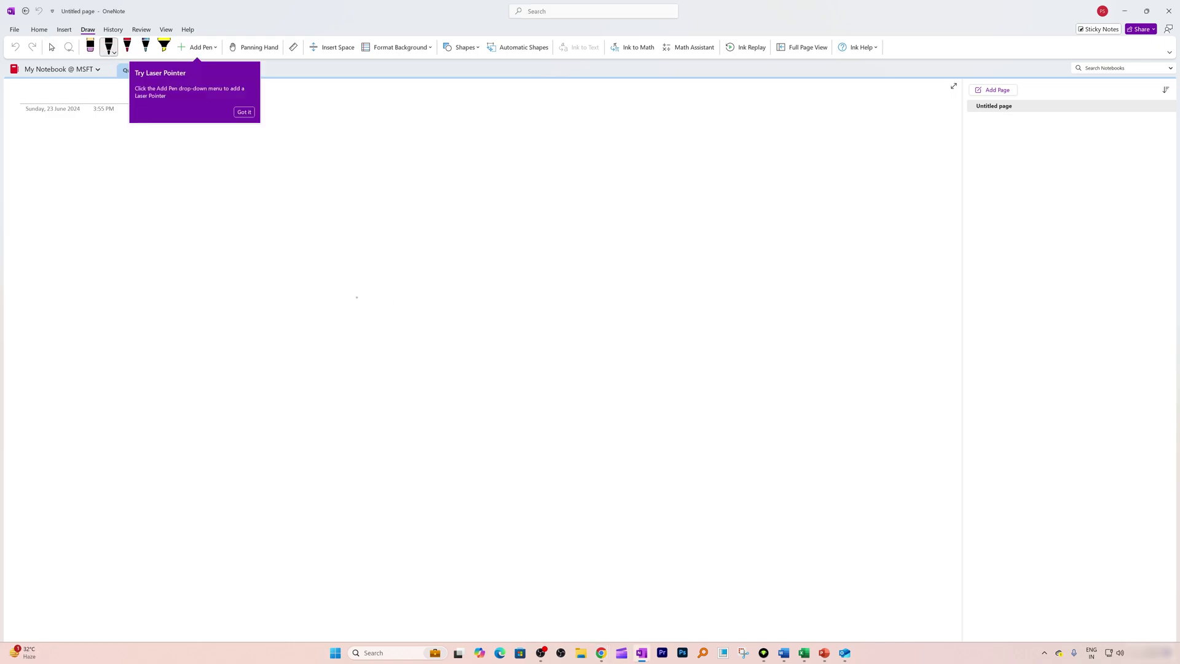
pyautogui.click(249, 112)
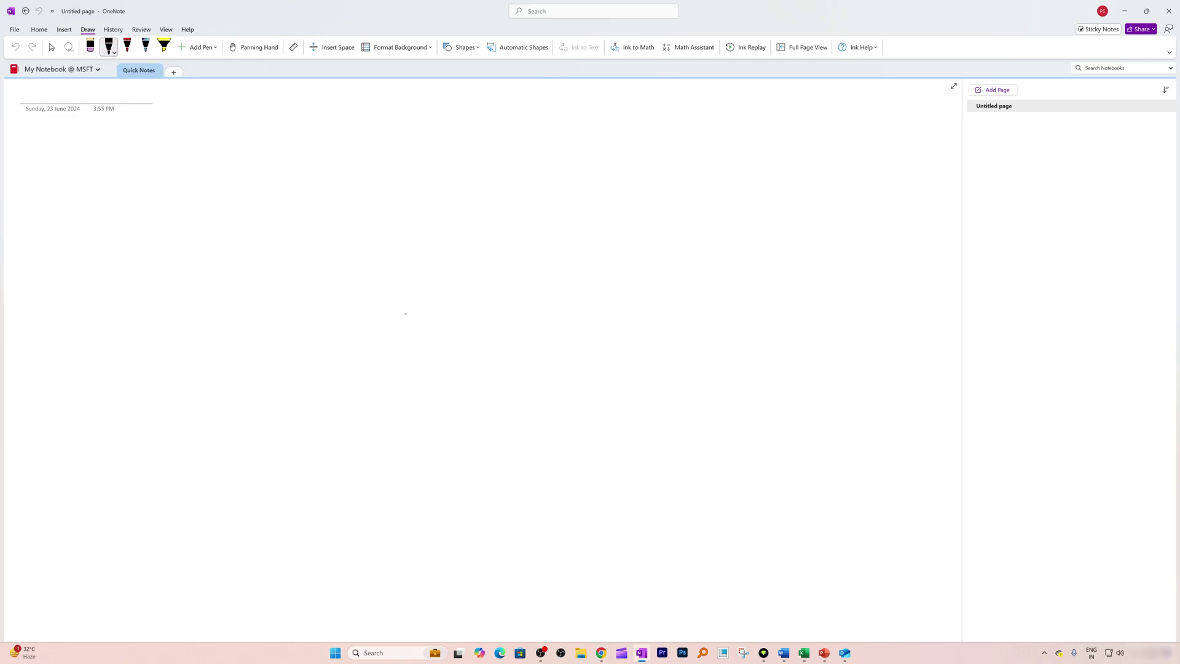
pyautogui.moveTo(326, 270); pyautogui.dragTo(337, 317)
pyautogui.moveTo(341, 251)
pyautogui.mouseDown()
pyautogui.moveTo(352, 301)
pyautogui.moveTo(374, 264)
pyautogui.moveTo(433, 243)
pyautogui.mouseUp()
pyautogui.moveTo(506, 202)
pyautogui.mouseDown()
pyautogui.moveTo(537, 237)
pyautogui.moveTo(576, 196)
pyautogui.mouseUp()
pyautogui.moveTo(499, 258); pyautogui.dragTo(541, 237)
pyautogui.moveTo(349, 325); pyautogui.dragTo(378, 299)
pyautogui.moveTo(386, 301); pyautogui.dragTo(449, 258)
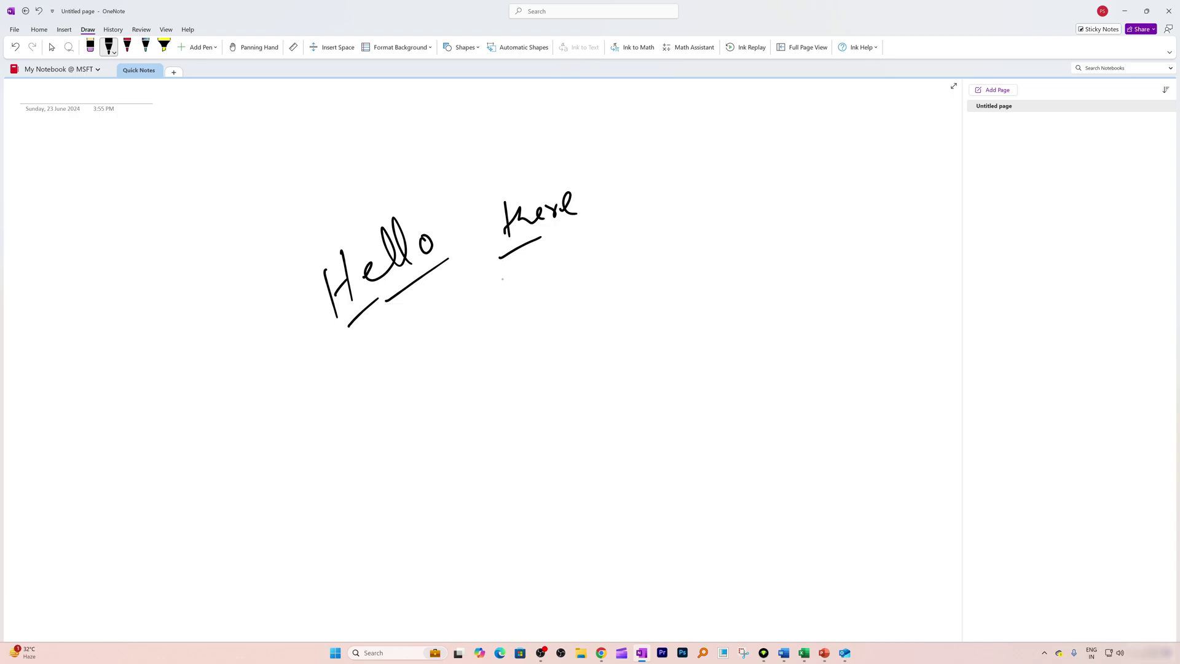
# Add a wavy stroke, a long diagonal line with an arrow, an x mark and more ink strokes.
pyautogui.moveTo(491, 307); pyautogui.dragTo(551, 302)
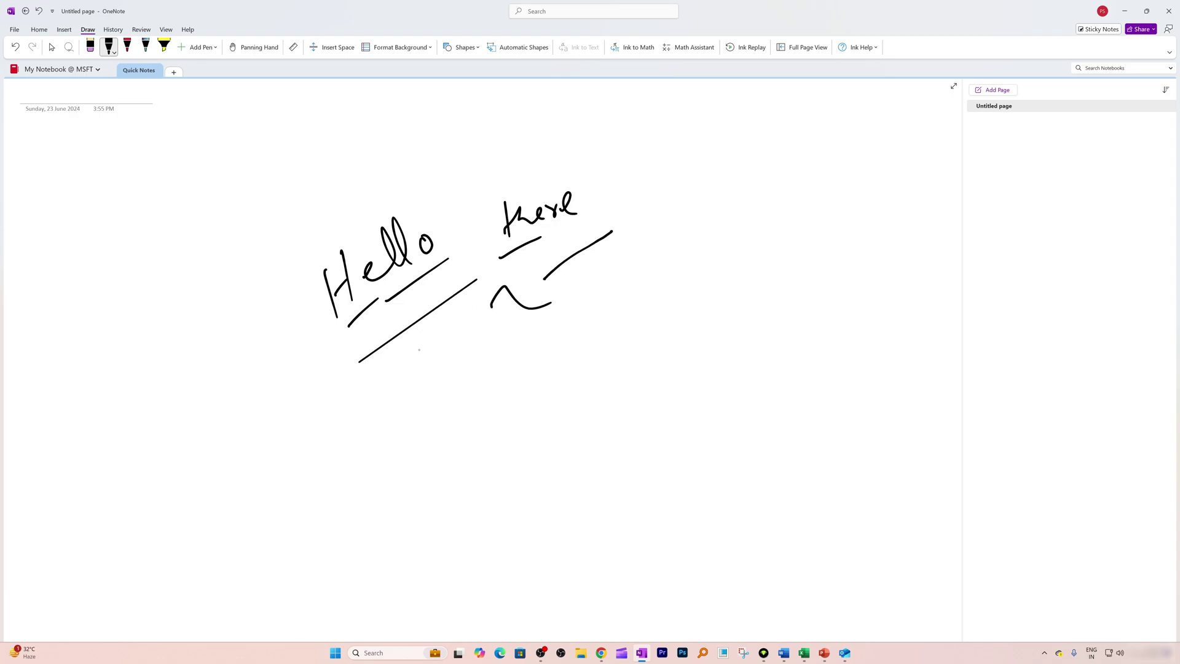
pyautogui.moveTo(412, 403); pyautogui.dragTo(513, 354)
pyautogui.moveTo(430, 400)
pyautogui.mouseDown()
pyautogui.moveTo(431, 415)
pyautogui.moveTo(435, 380)
pyautogui.moveTo(490, 381)
pyautogui.mouseUp()
pyautogui.click(109, 47)
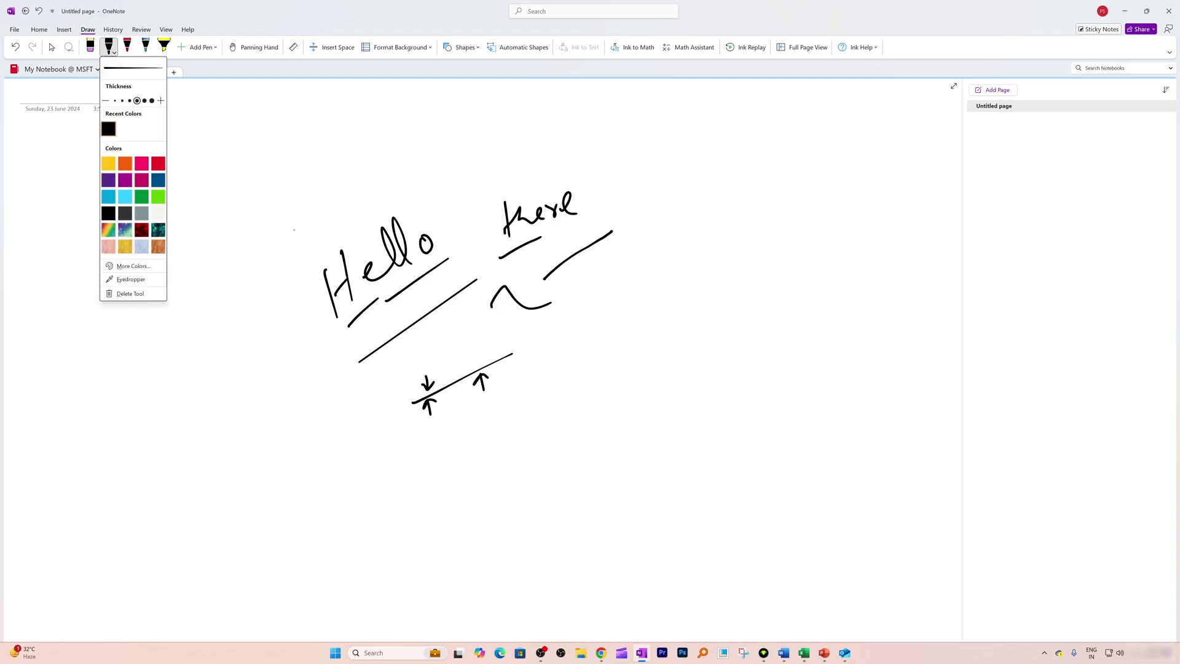
pyautogui.moveTo(284, 237)
pyautogui.mouseDown()
pyautogui.moveTo(363, 162)
pyautogui.moveTo(400, 179)
pyautogui.mouseUp()
pyautogui.moveTo(419, 140); pyautogui.dragTo(409, 167)
pyautogui.moveTo(403, 150)
pyautogui.mouseDown()
pyautogui.moveTo(421, 166)
pyautogui.moveTo(479, 144)
pyautogui.mouseUp()
pyautogui.moveTo(528, 123); pyautogui.dragTo(543, 150)
pyautogui.moveTo(548, 139)
pyautogui.mouseDown()
pyautogui.moveTo(562, 148)
pyautogui.moveTo(588, 128)
pyautogui.moveTo(625, 125)
pyautogui.mouseUp()
pyautogui.moveTo(592, 178); pyautogui.dragTo(689, 132)
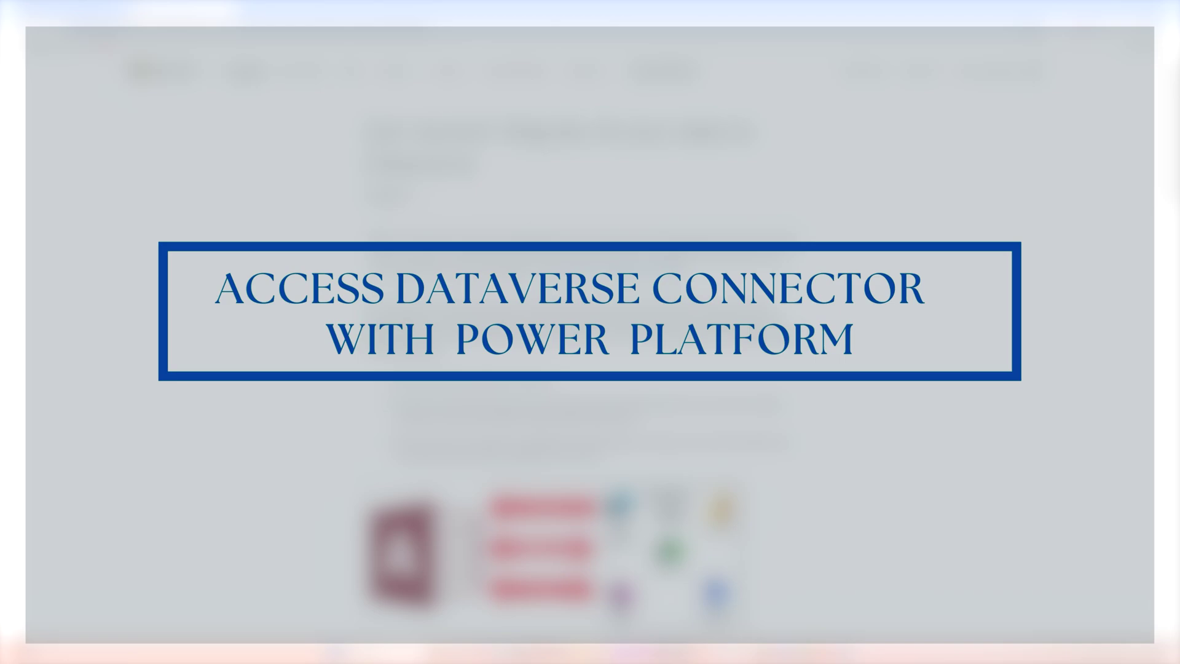
# Scroll down through the 'Migrate Access data to Dataverse' article.
pyautogui.scroll(-5, 363, 149)
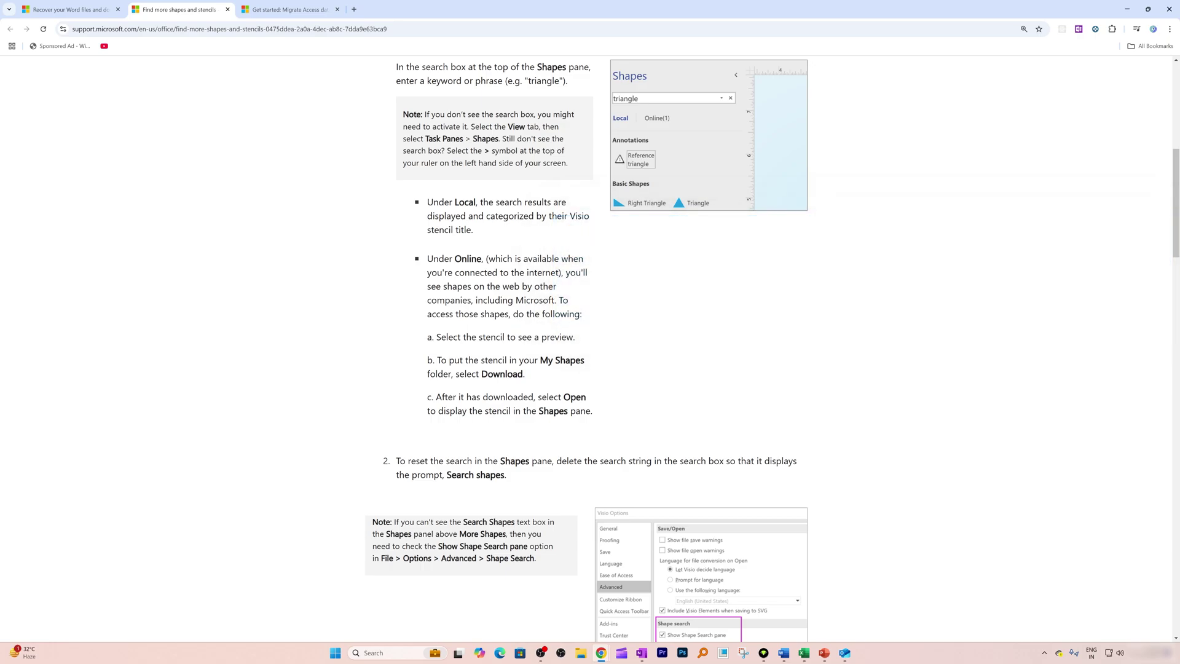
# Switch the 'Find more shapes and stencils' article to its Windows instructions and read through them.
pyautogui.scroll(5, 586, 344)
pyautogui.scroll(2, 586, 344)
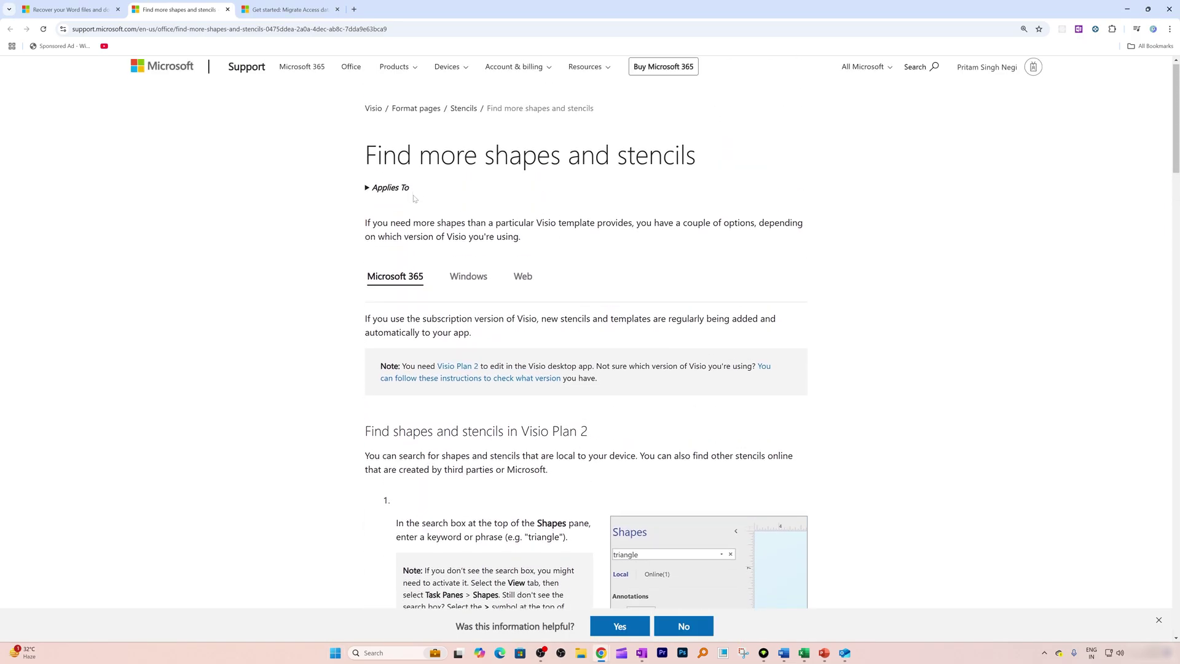
pyautogui.scroll(-1, 586, 345)
pyautogui.click(468, 190)
pyautogui.scroll(-5, 586, 344)
pyautogui.scroll(12, 586, 345)
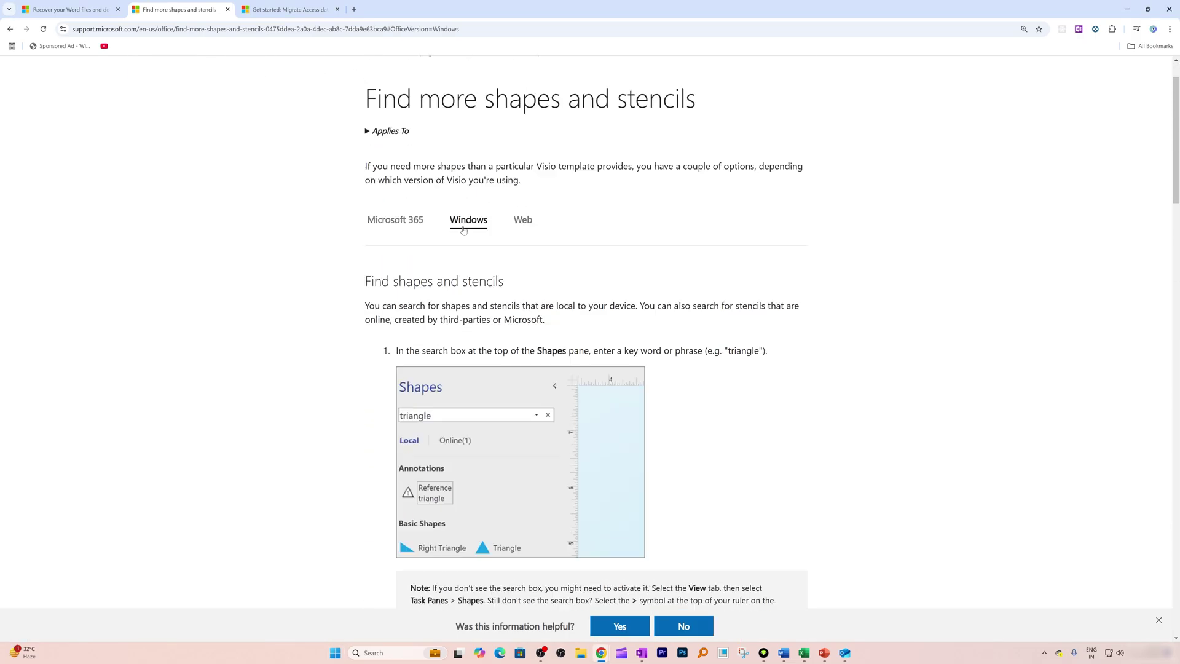
pyautogui.scroll(-13, 586, 344)
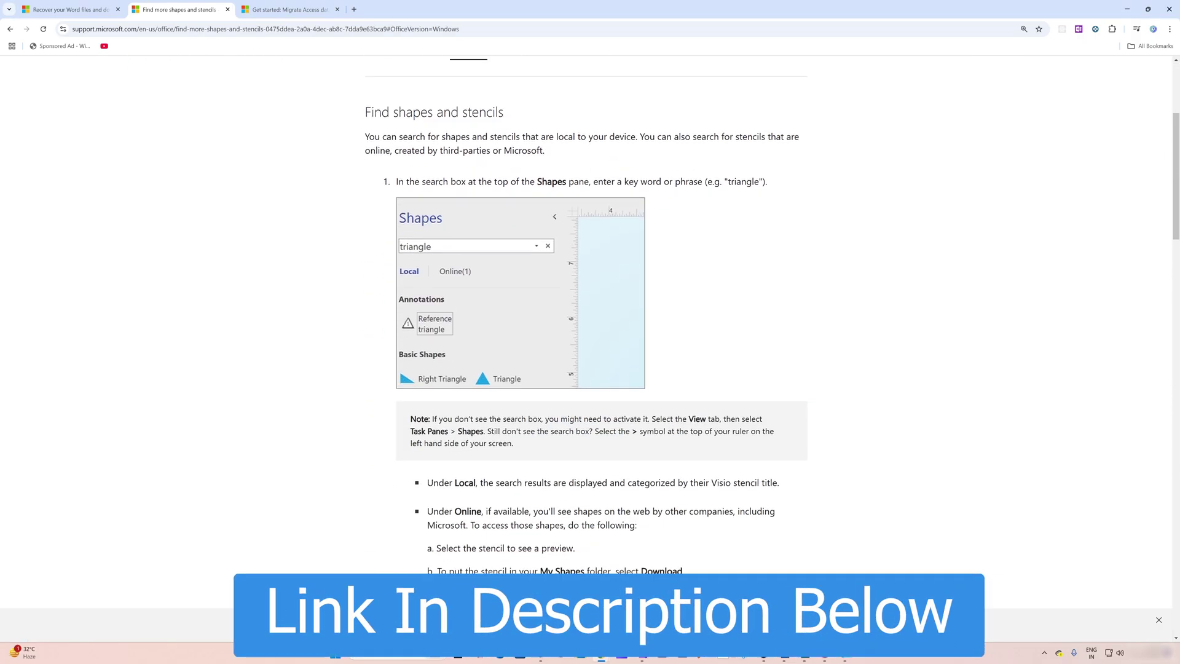
pyautogui.scroll(-15, 524, 369)
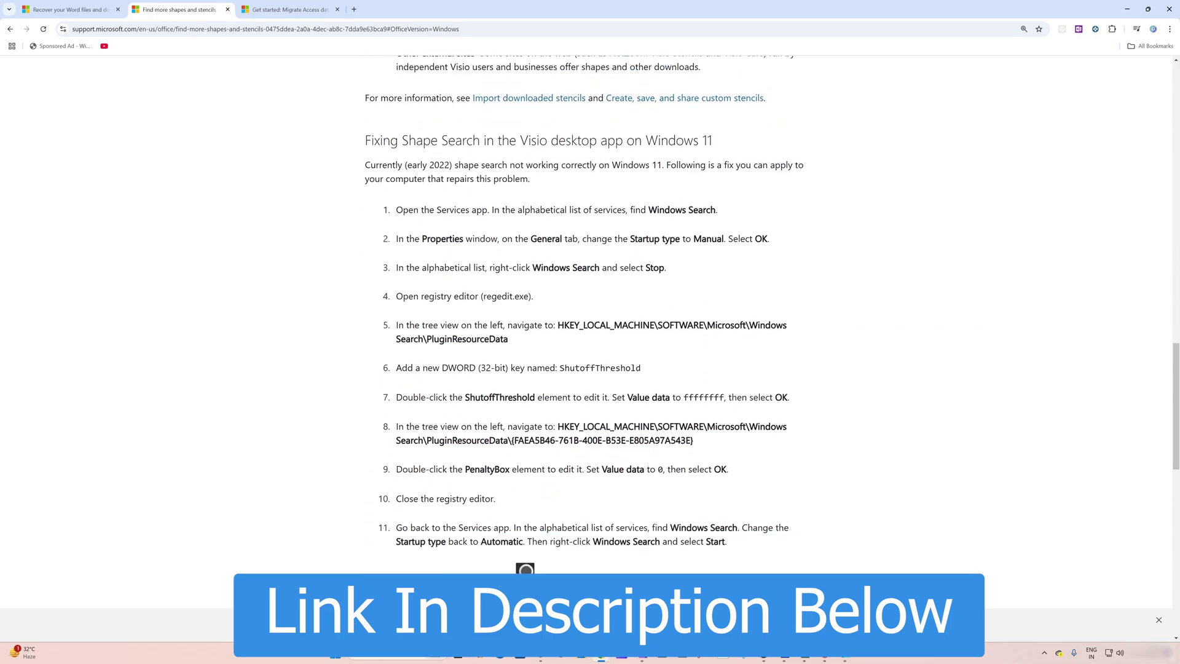
pyautogui.scroll(-5, 440, 228)
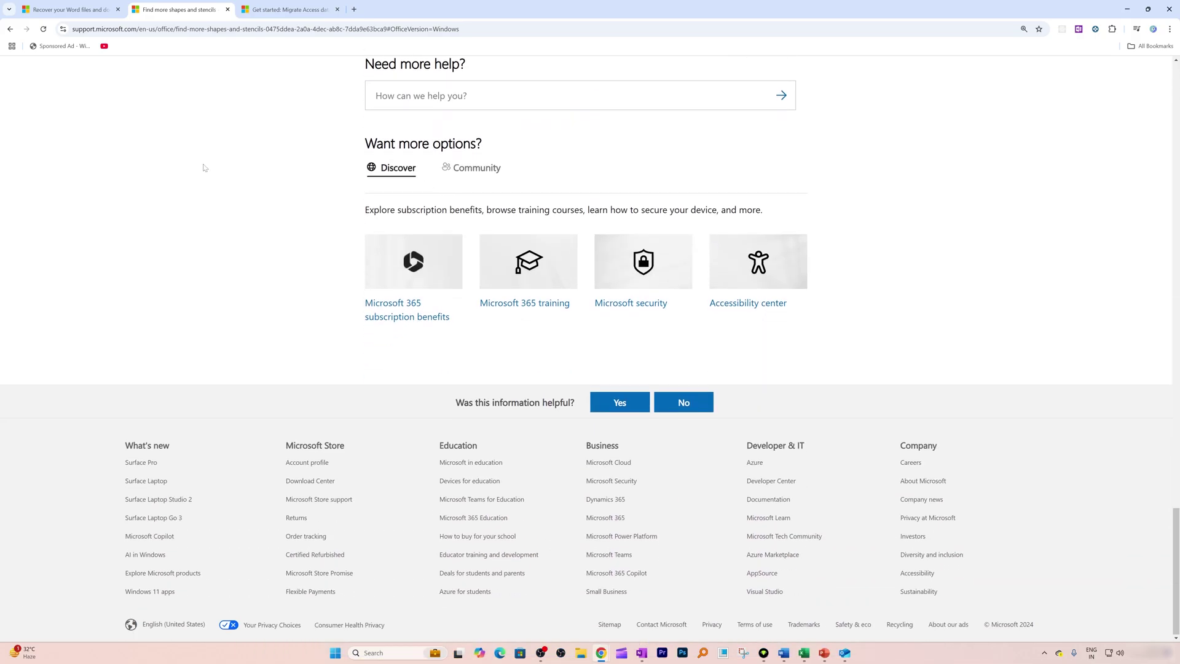
pyautogui.scroll(20, 255, 223)
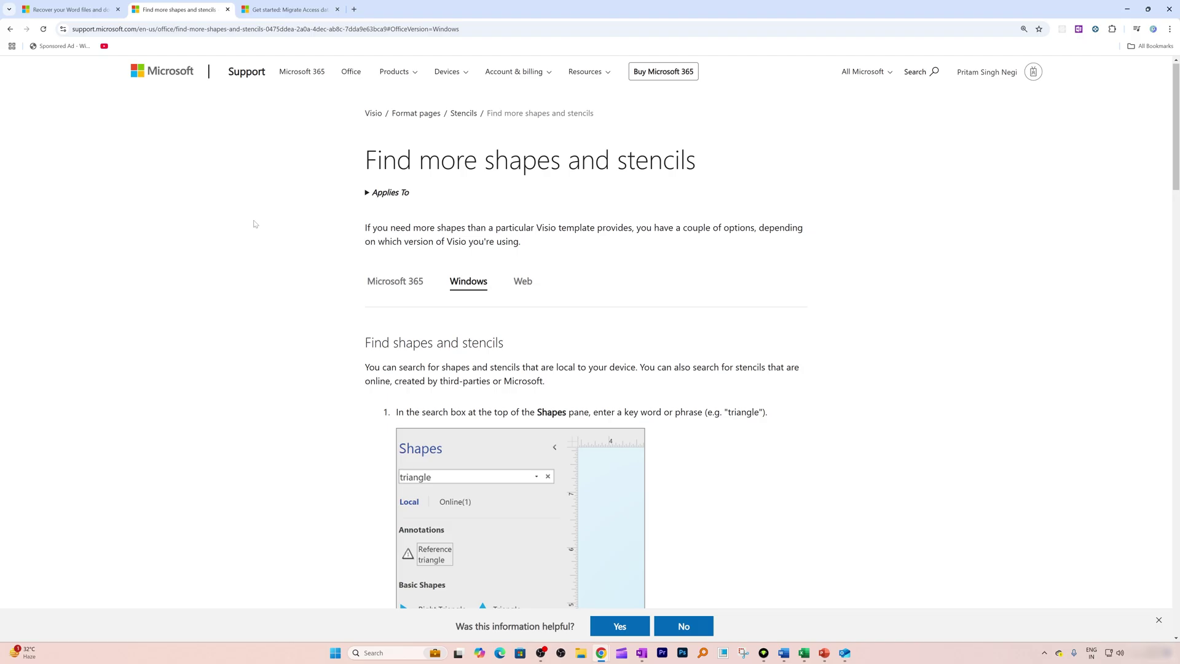